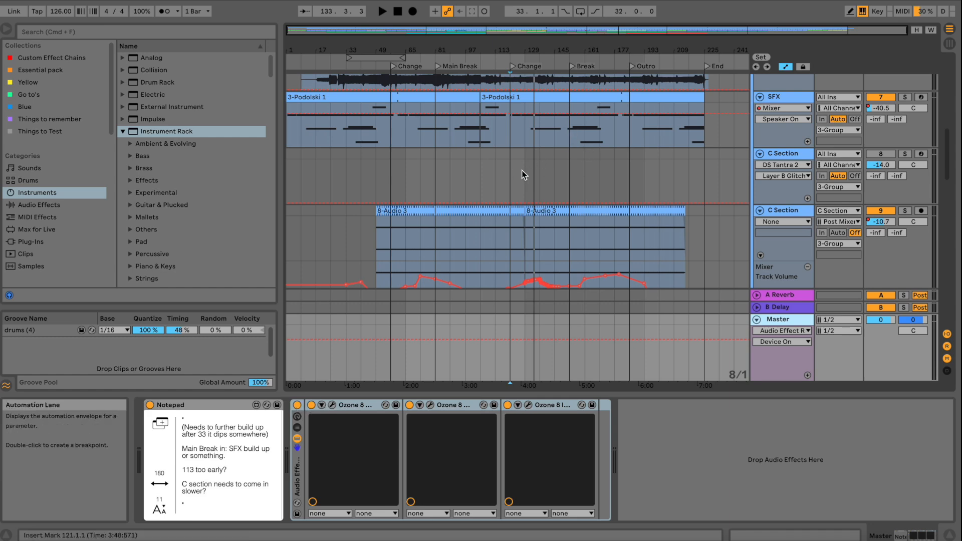
scroll(523, 172, down, 10)
scroll(523, 174, up, 15)
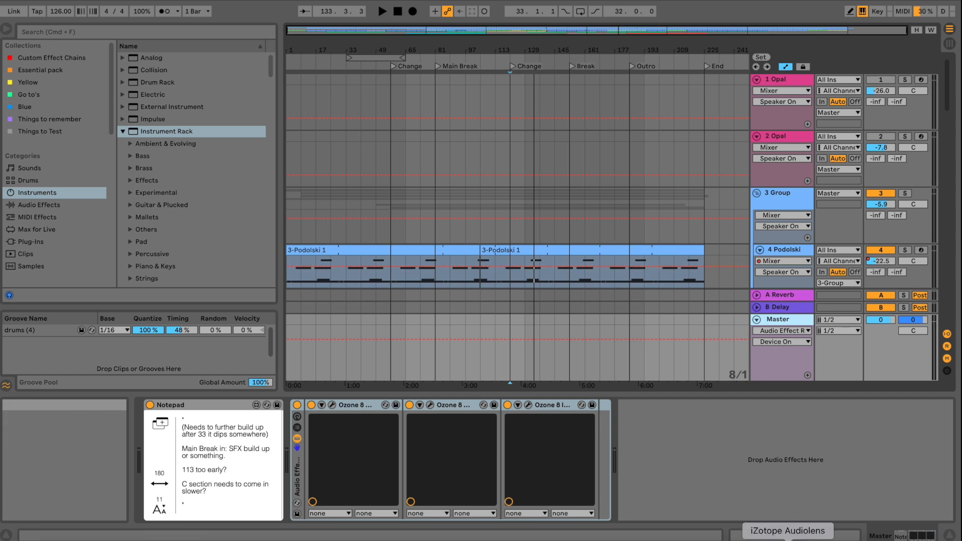
Open iZotope Audiolens and compare the stored target curves Silat Beksi, Vid - Lagoon, Vid - illusion of life and Ruffin_Dark Vibe Track
click(787, 539)
drag(518, 140, 555, 54)
click(293, 208)
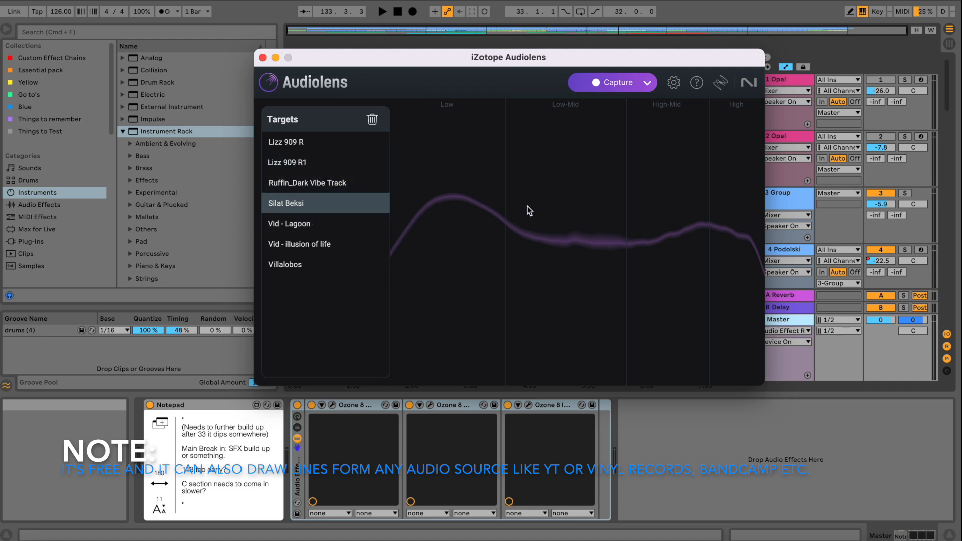
click(307, 226)
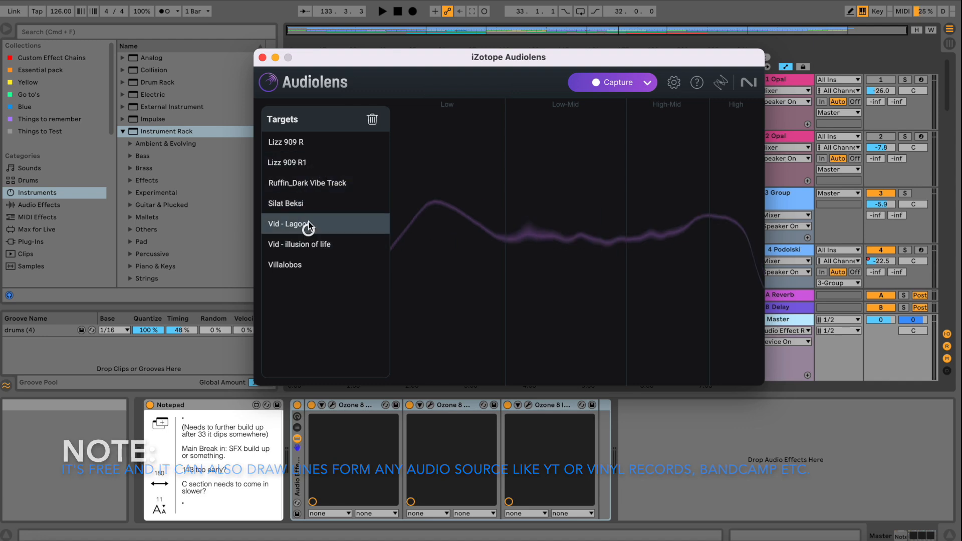
click(308, 204)
click(306, 243)
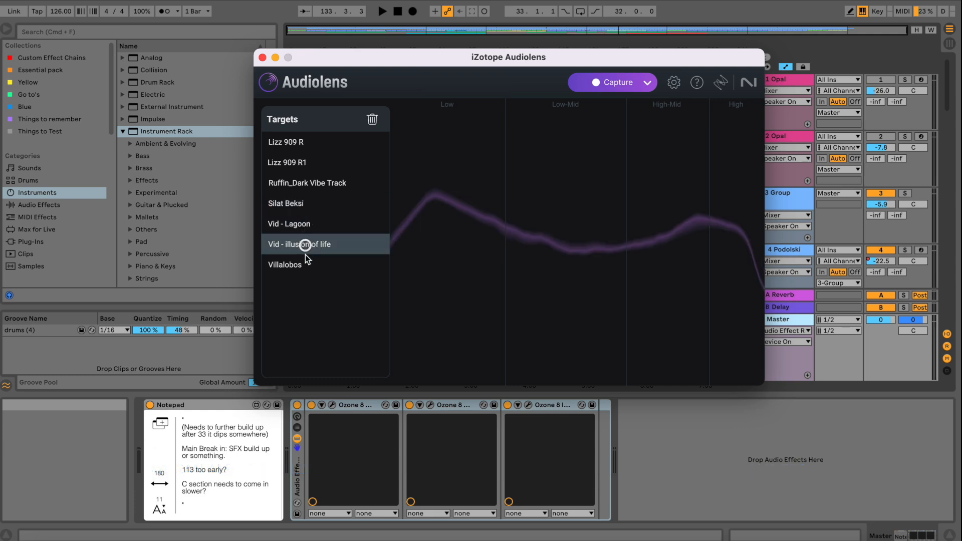
click(306, 224)
click(305, 207)
click(307, 185)
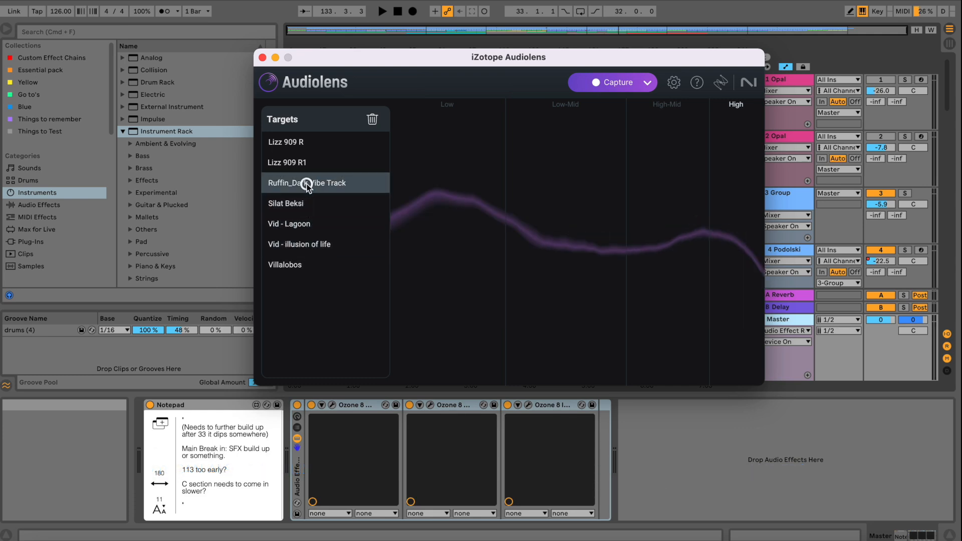
click(302, 207)
drag(336, 58, 319, 67)
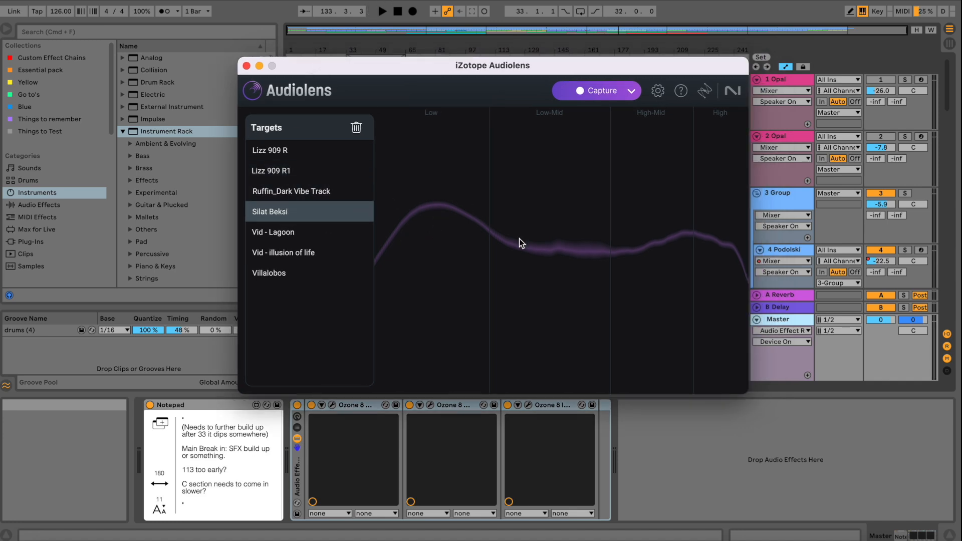
Return to Ableton Live, play the arrangement from the second Change locator, and bring Audiolens back up
click(539, 1)
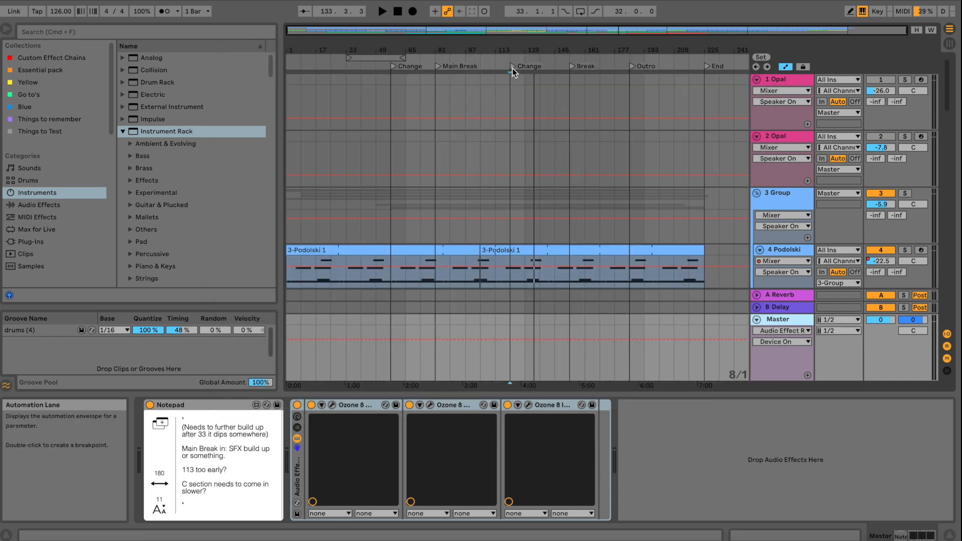
click(514, 66)
key(space)
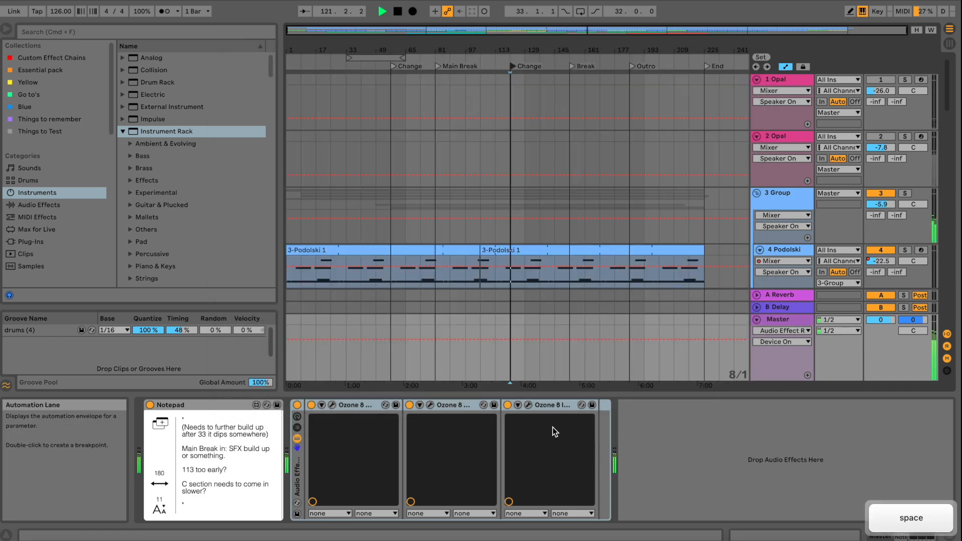
click(744, 516)
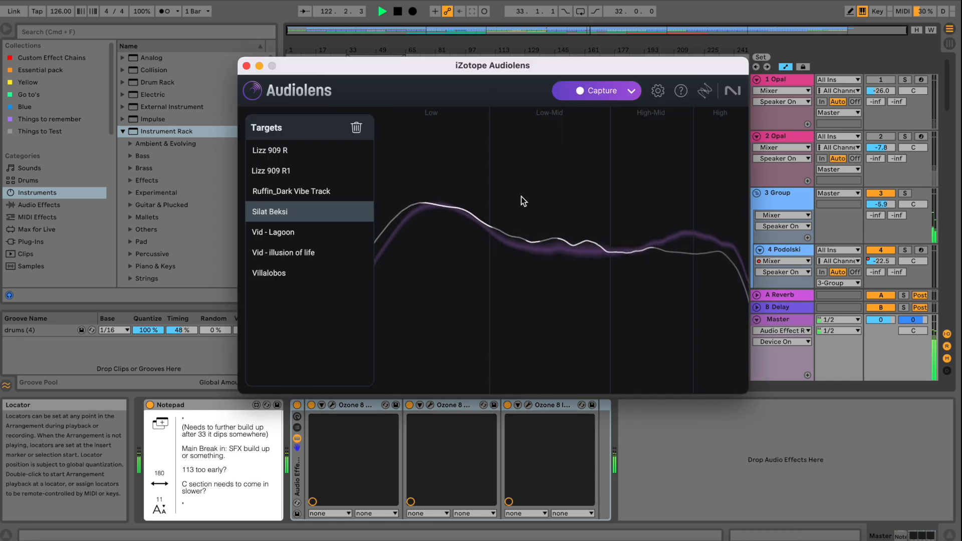
Compare the playing mix's live spectrum with the Vid - Lagoon, Vid - illusion of life and Villalobos targets
click(318, 233)
click(288, 250)
click(287, 236)
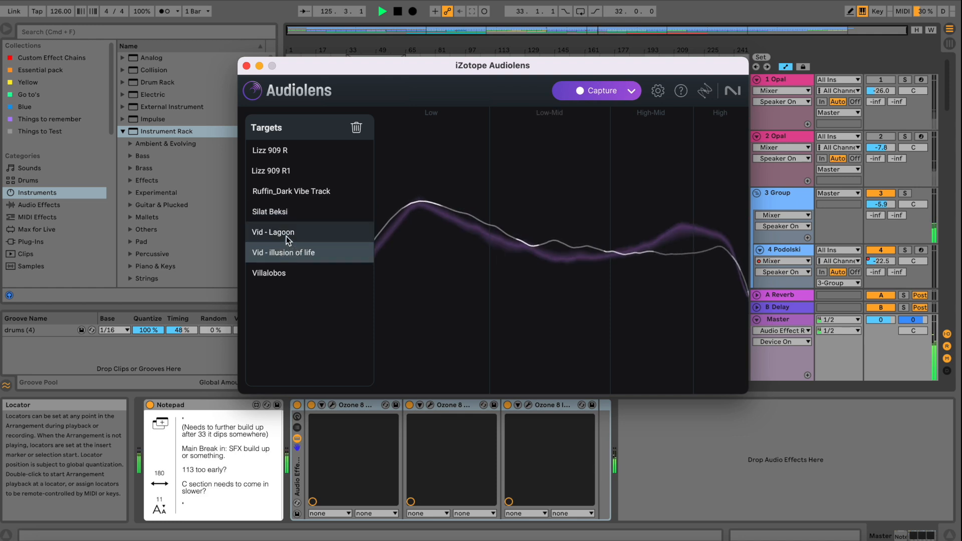
click(286, 253)
click(285, 270)
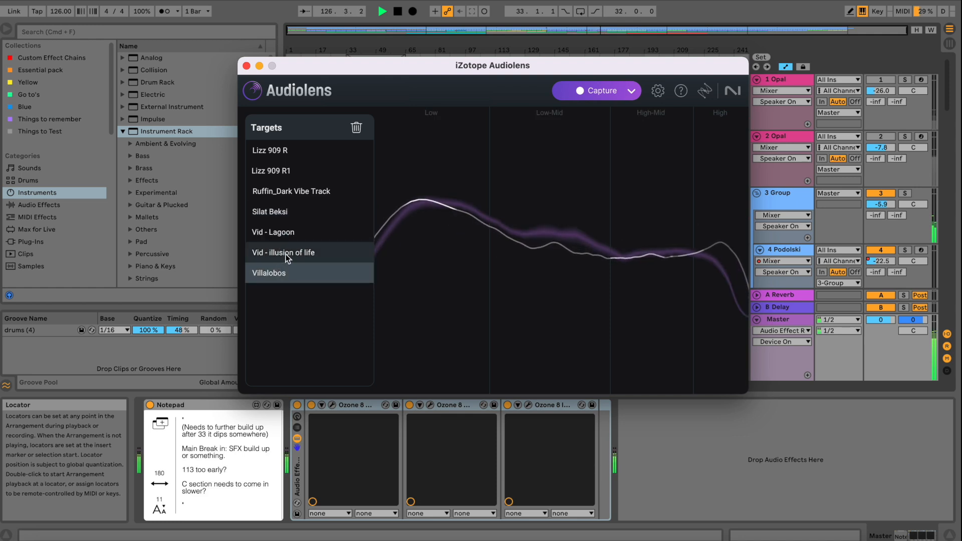
click(285, 254)
click(272, 271)
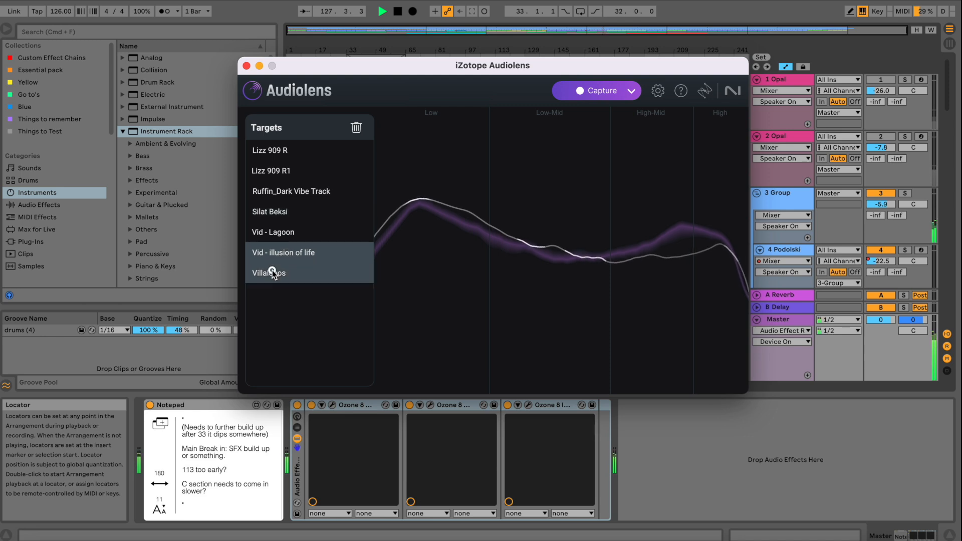
Close and relaunch Audiolens, then show the Silat Beksi target against the playing mix
click(248, 67)
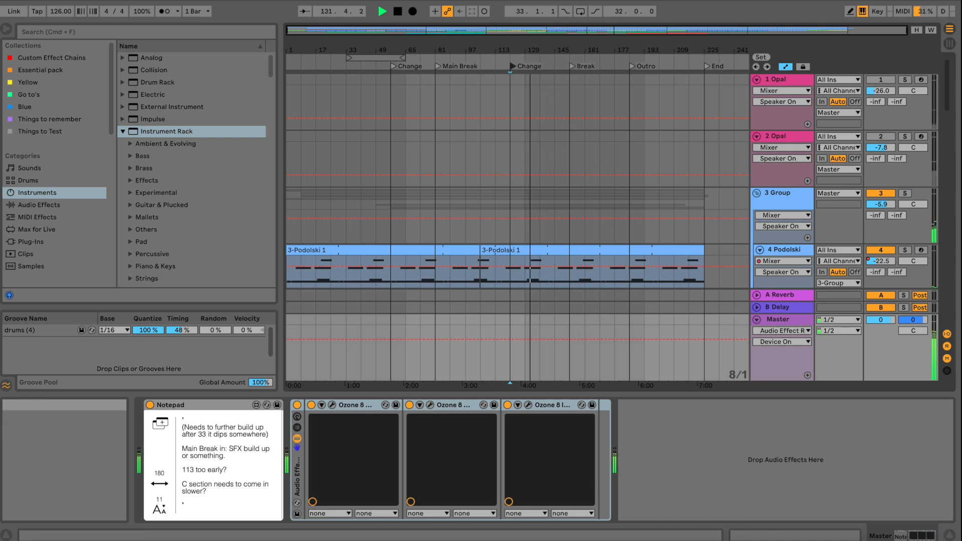
key(super+space)
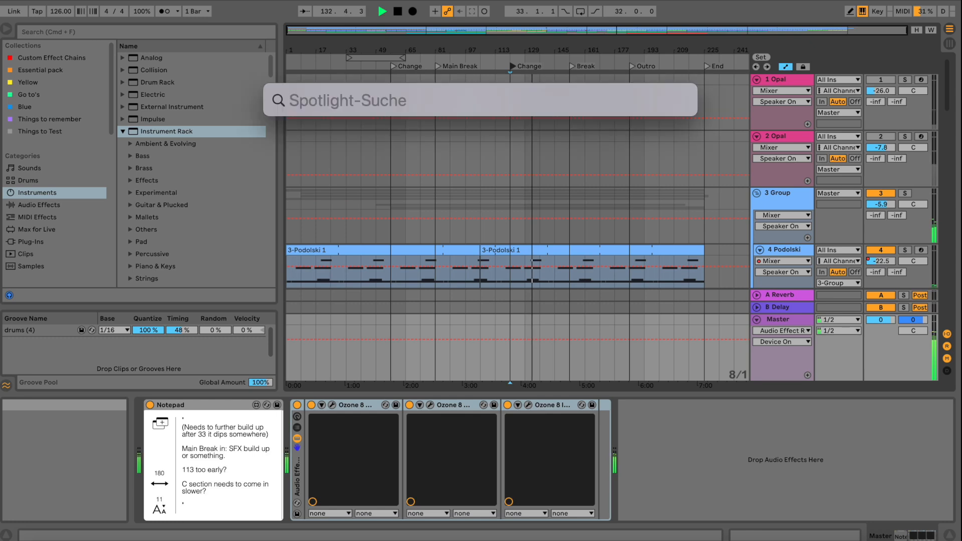
text(audiolens)
key(Return)
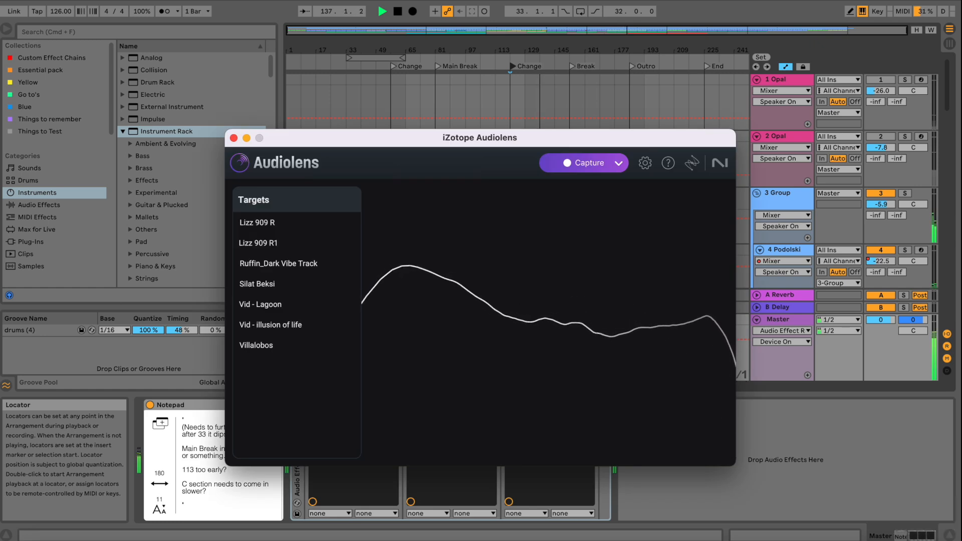
drag(516, 140, 502, 154)
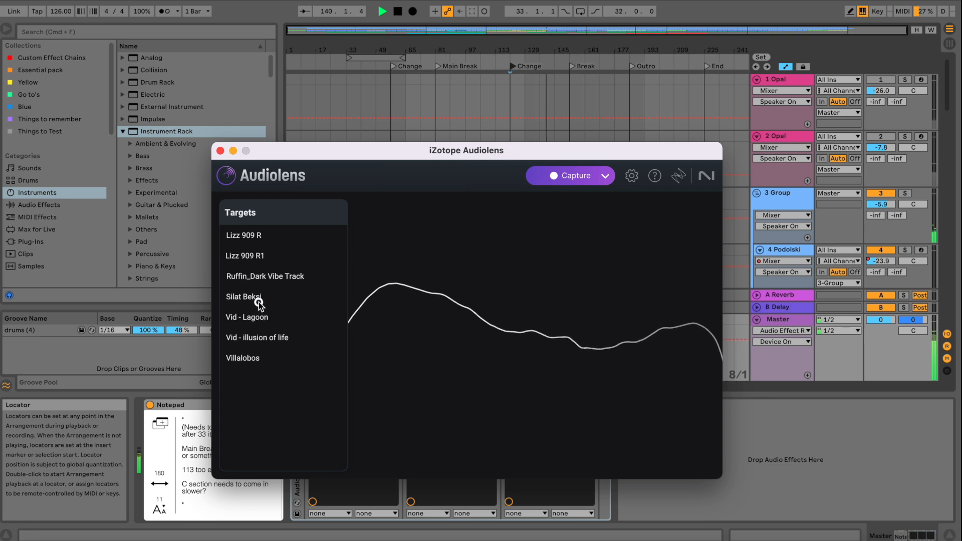
click(259, 303)
drag(448, 157, 338, 43)
Deactivate the Ozone effect rack on the Master and compare the unprocessed mix with the Vid - Lagoon, Vid - illusion of life and Silat Beksi targets
click(297, 406)
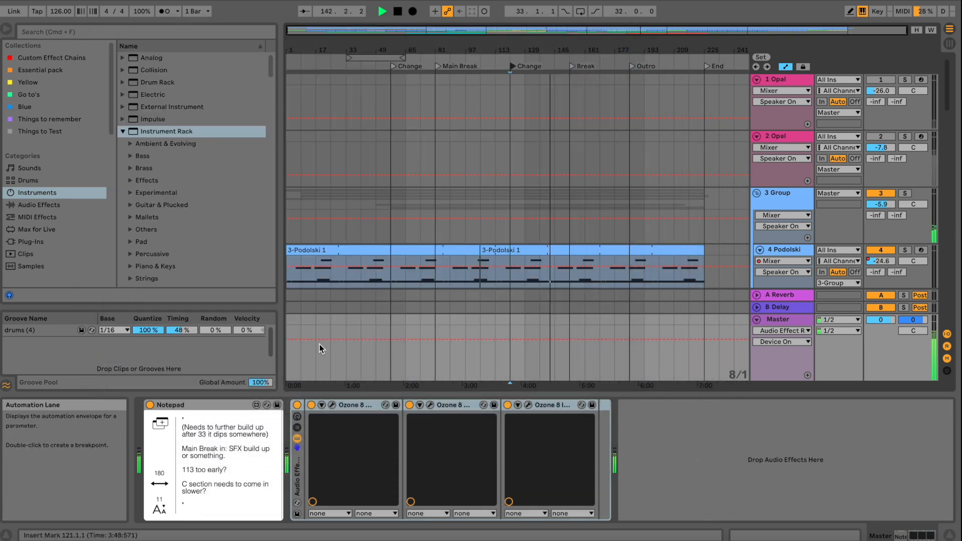
click(297, 405)
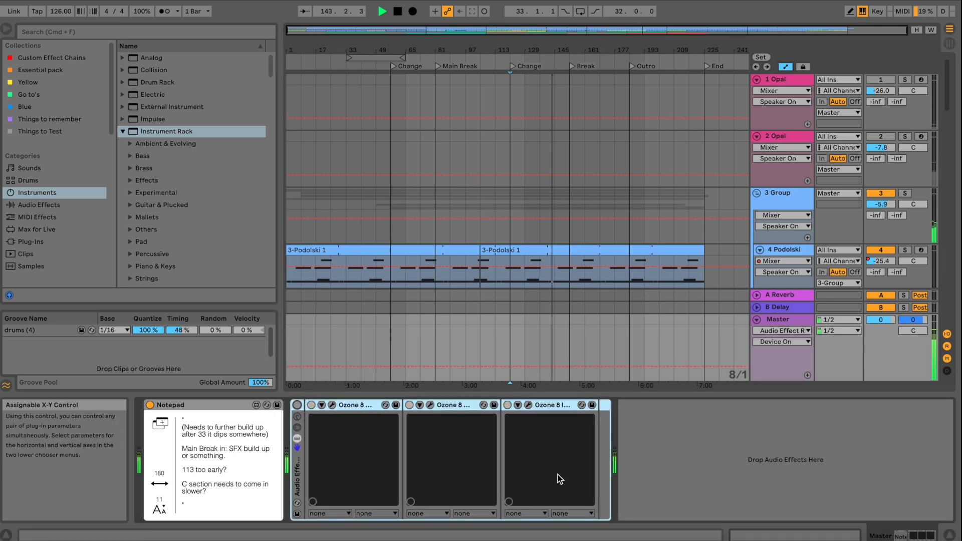
click(840, 539)
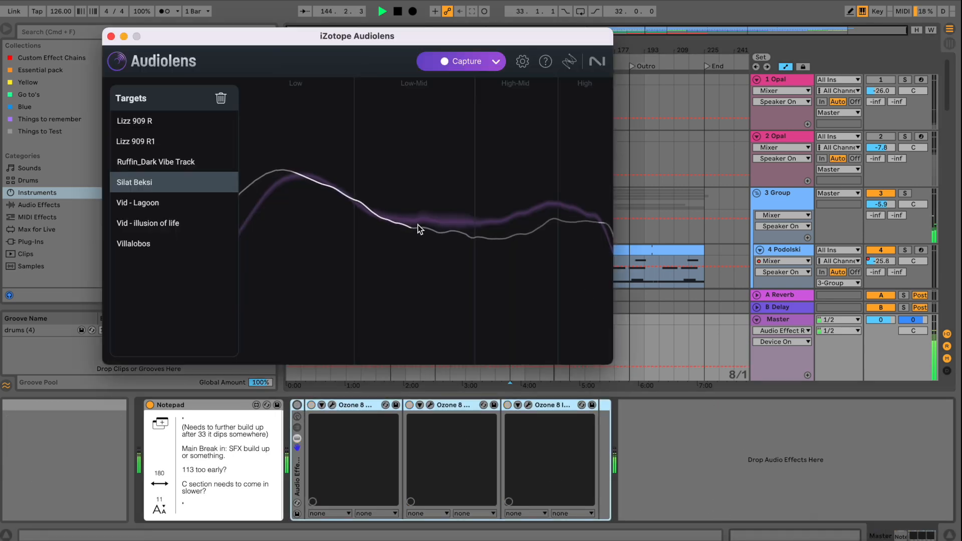
click(166, 200)
click(165, 221)
click(165, 202)
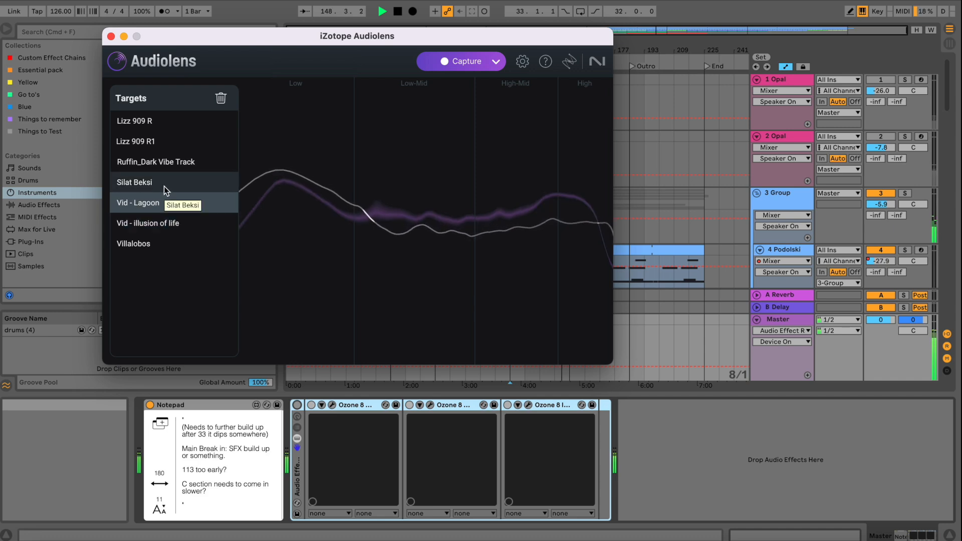
click(164, 186)
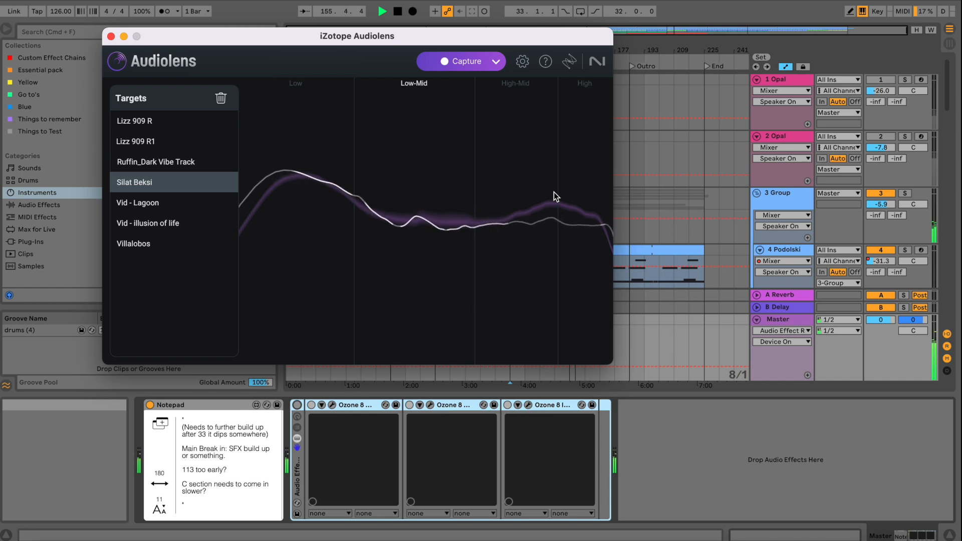
Reactivate the Master's Ozone effect rack and compare the processed mix with the Silat Beksi target in Audiolens
click(297, 404)
click(297, 404)
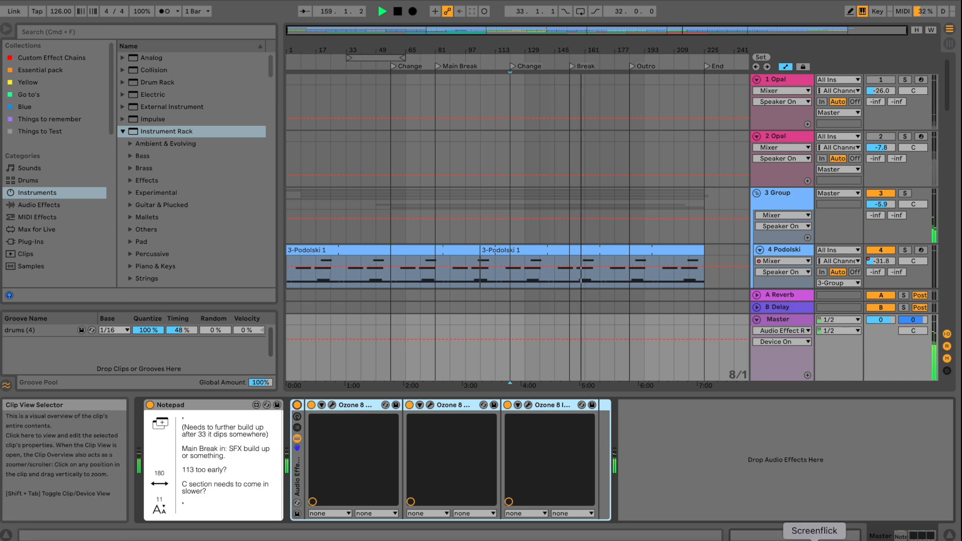
click(840, 540)
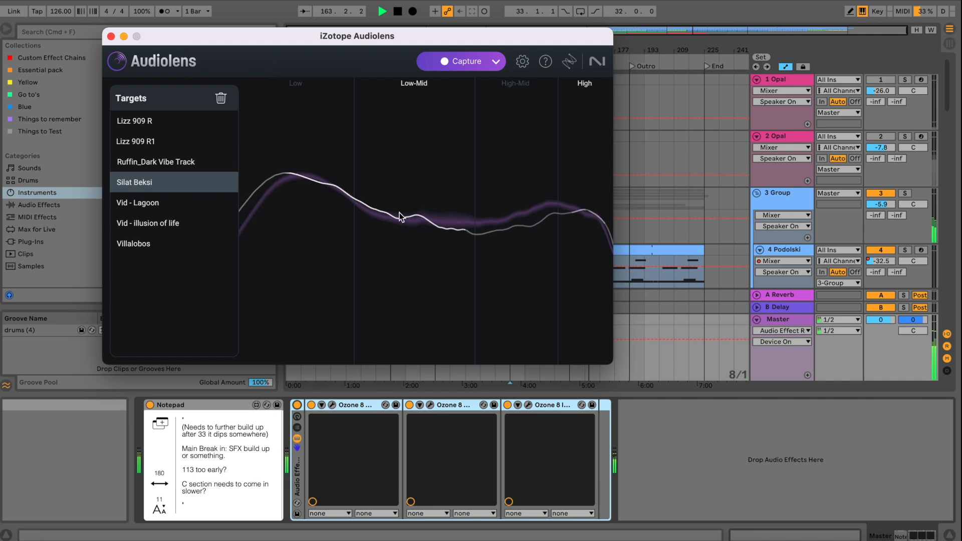
Switch the Master's effect rack off and on again to compare the sound by ear, then stop playback
click(299, 405)
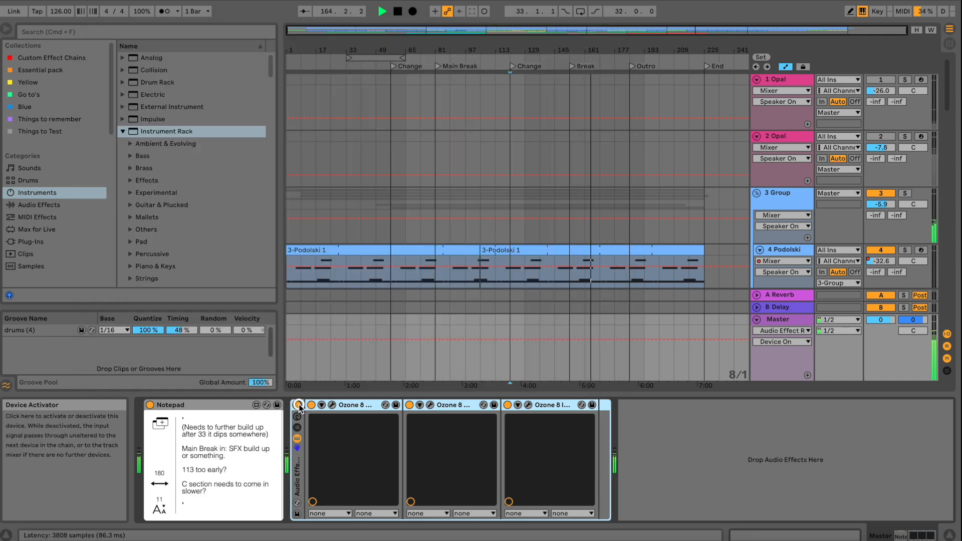
click(299, 405)
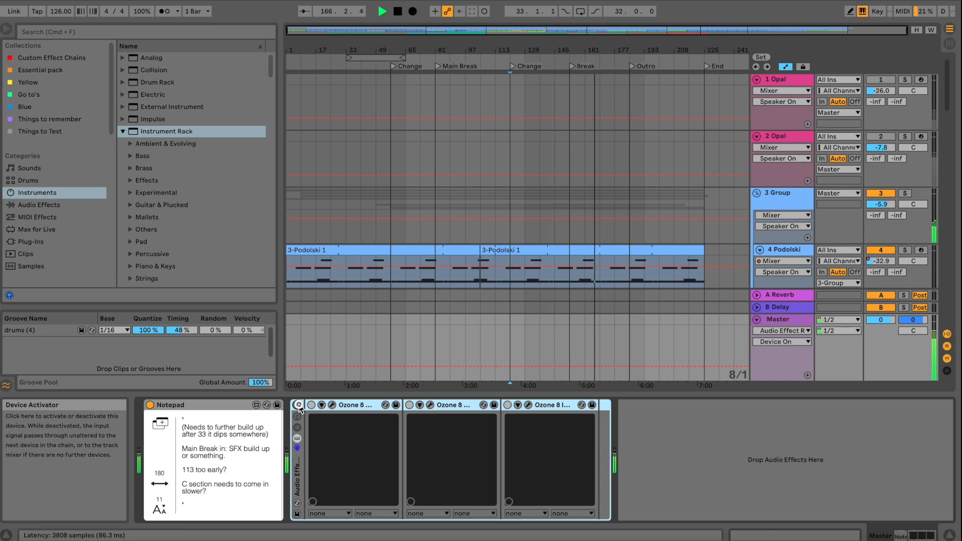
click(298, 404)
key(space)
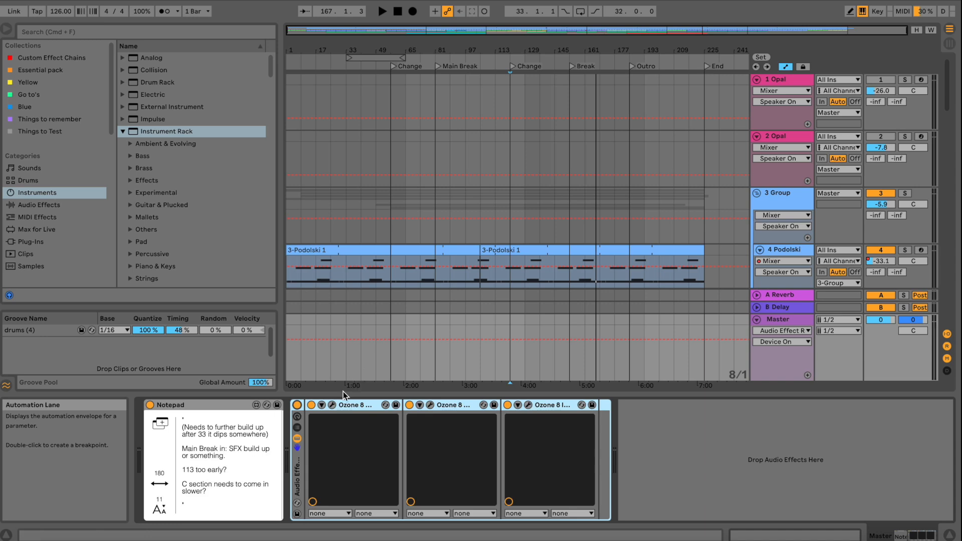
Open the Master's Ozone 8 Equalizer, Exciter and Imager to review their settings, then close all three plug-in windows
click(333, 404)
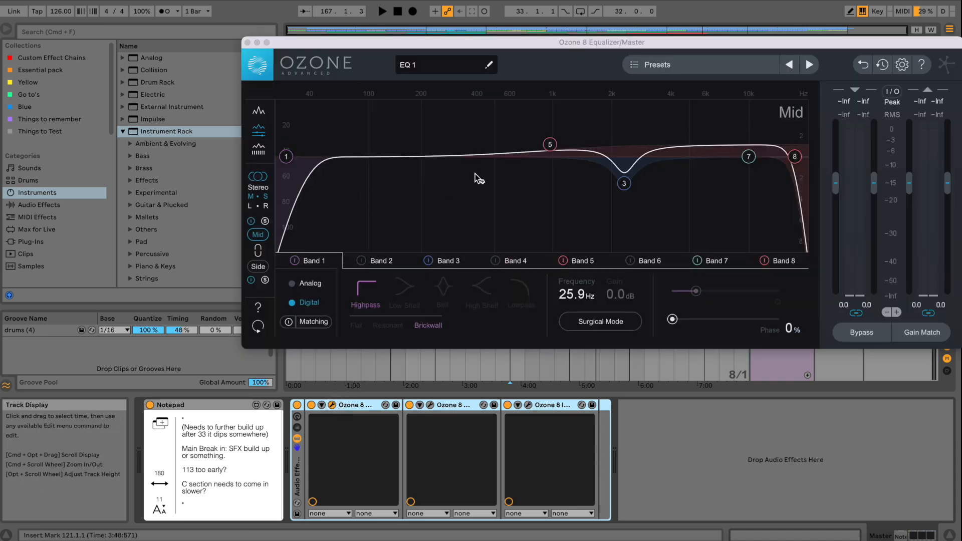
click(430, 405)
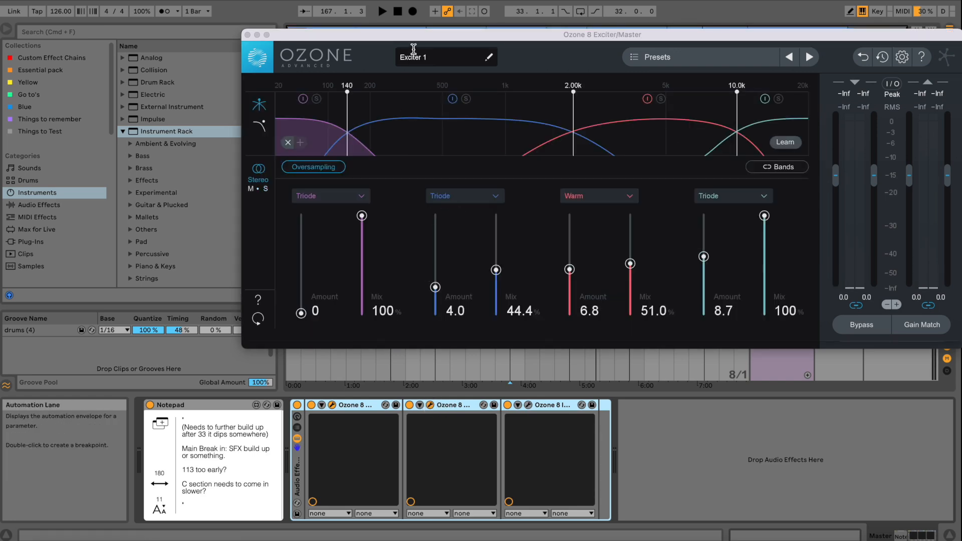
drag(414, 36, 390, 36)
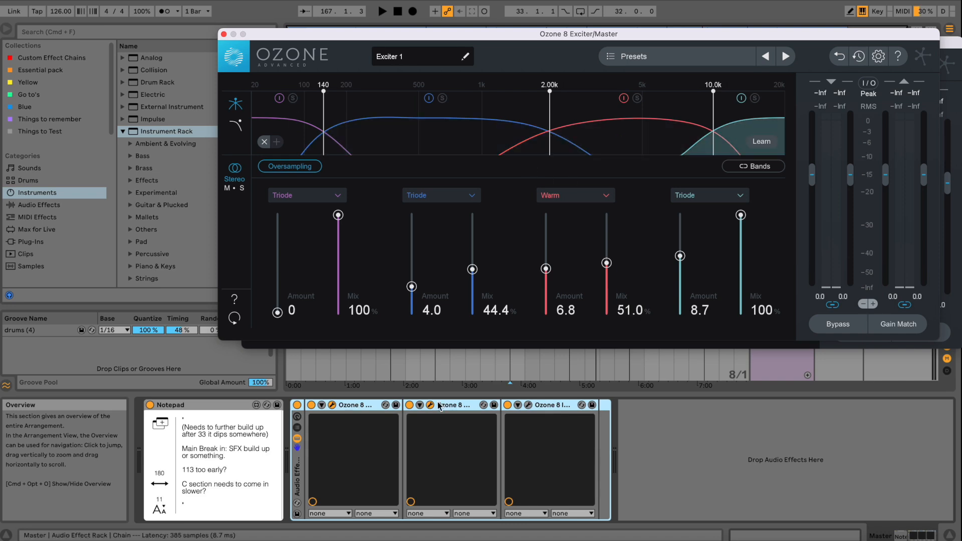
click(528, 405)
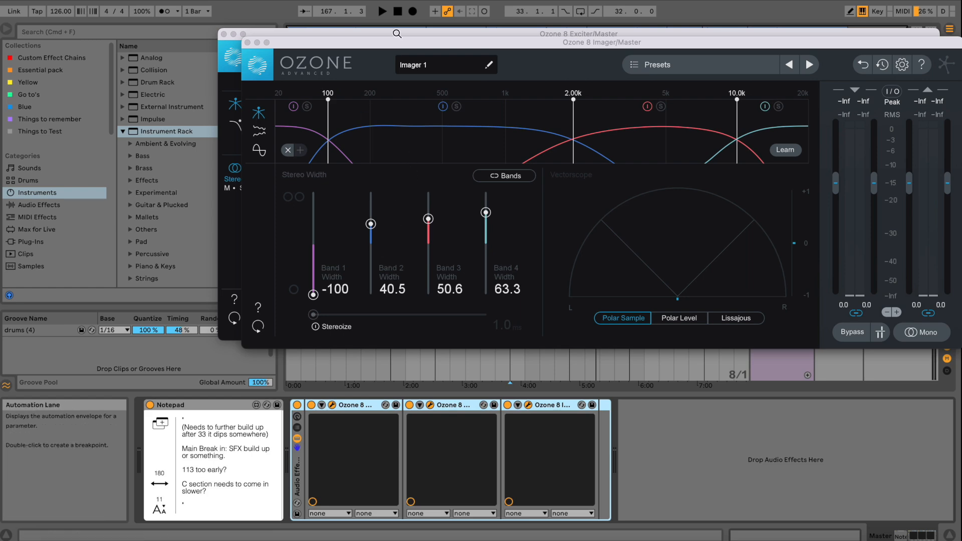
drag(416, 42, 387, 47)
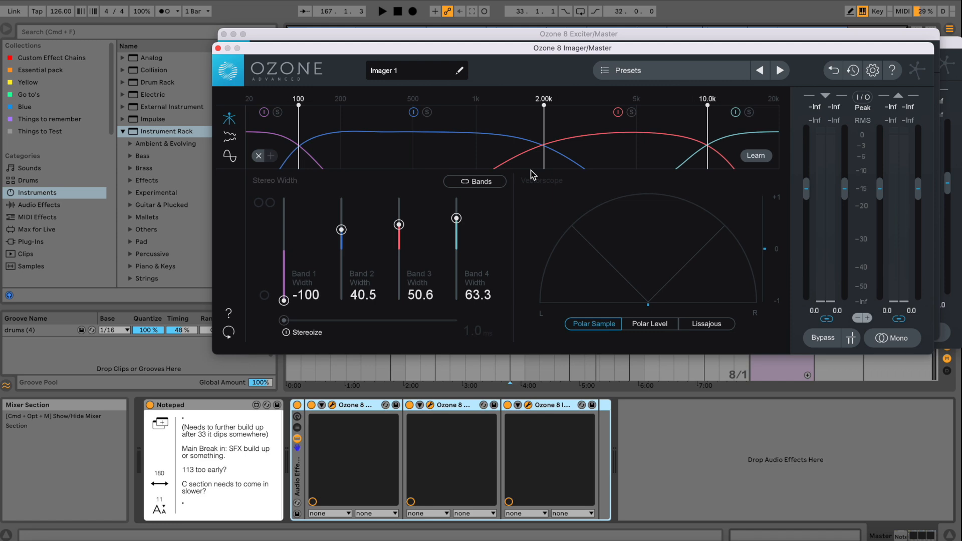
click(218, 48)
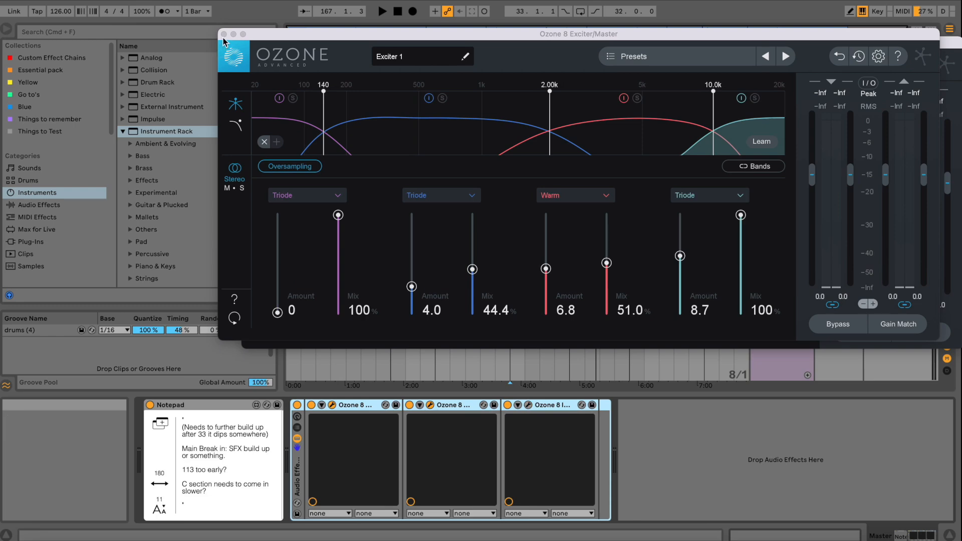
click(224, 34)
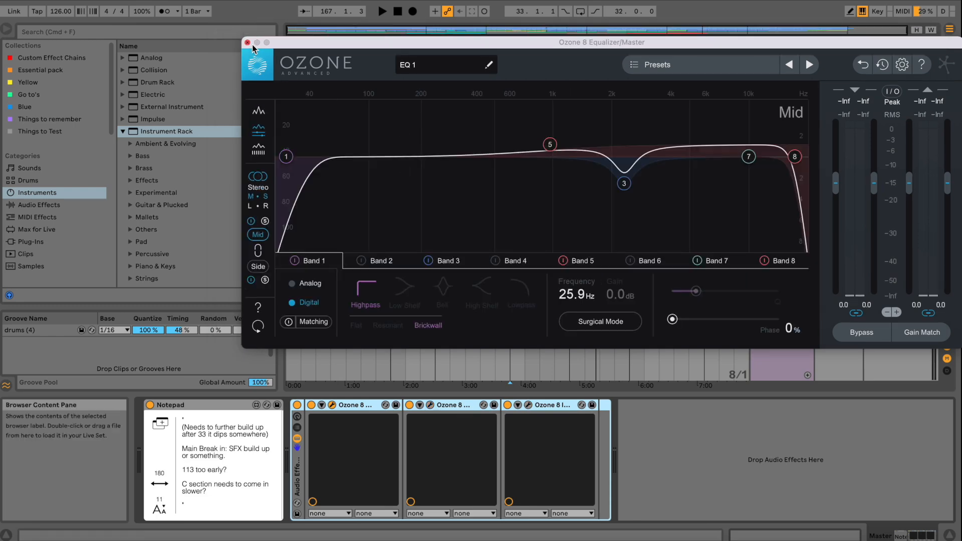
click(247, 43)
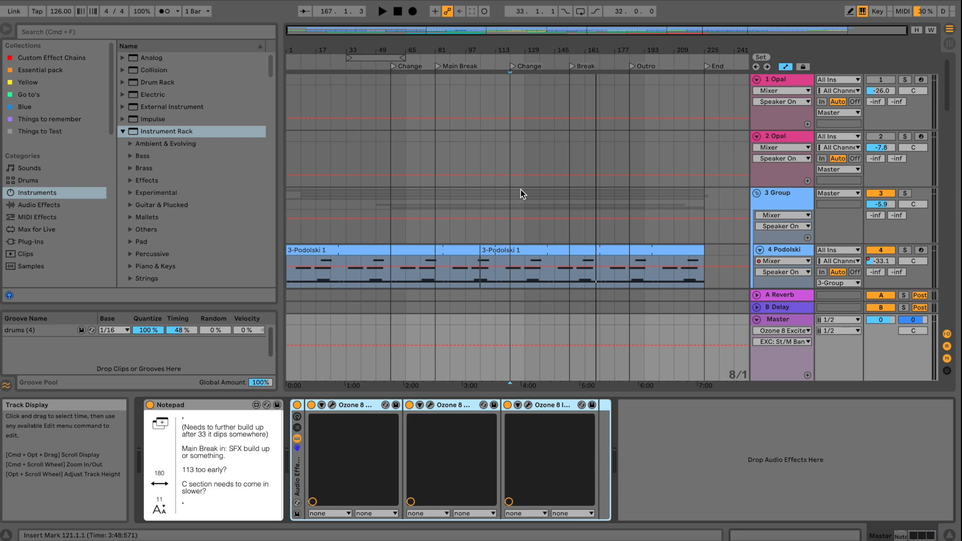
scroll(521, 190, down, 6)
scroll(520, 188, up, 6)
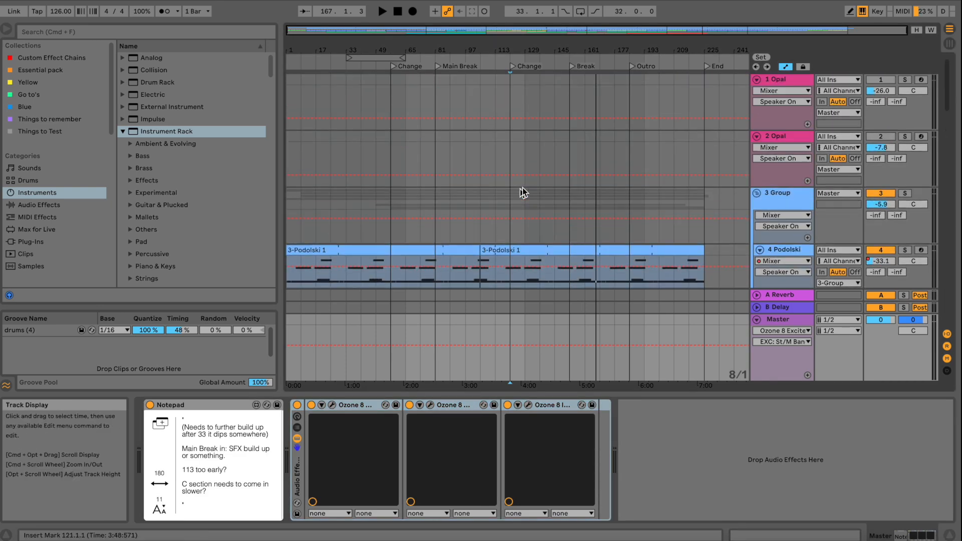
Solo track 12 Ruffin Studio, listen to it from the Change locator at bar 121, and stop playback
click(779, 194)
scroll(617, 157, down, 8)
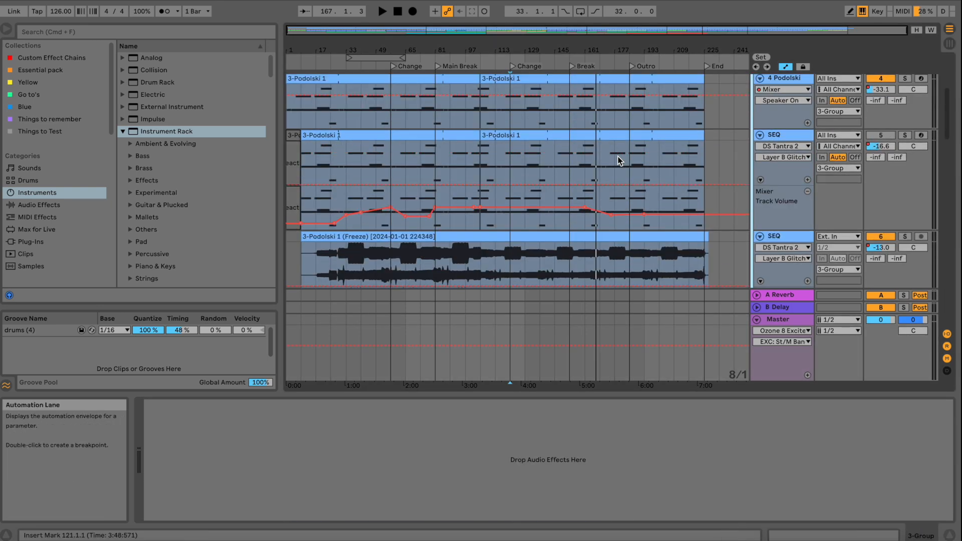
scroll(618, 157, down, 7)
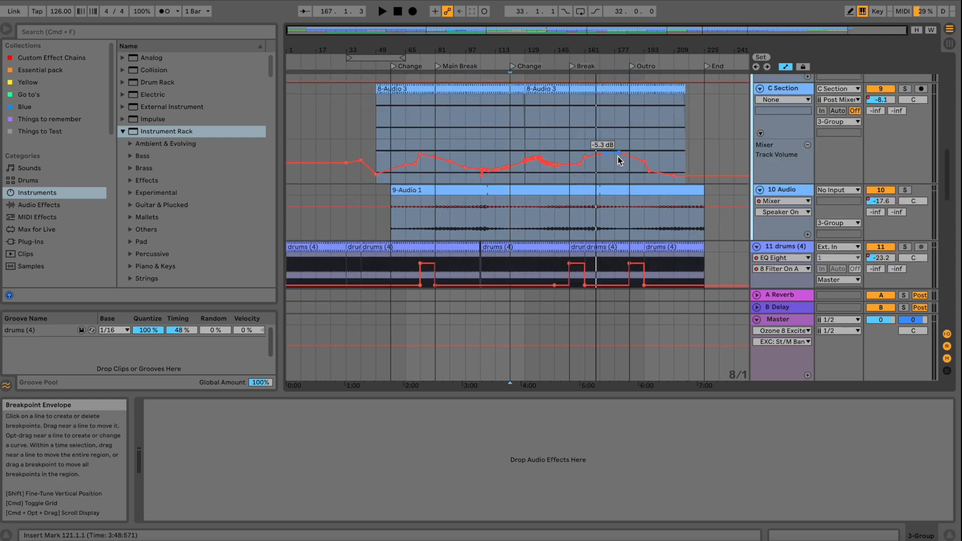
click(784, 171)
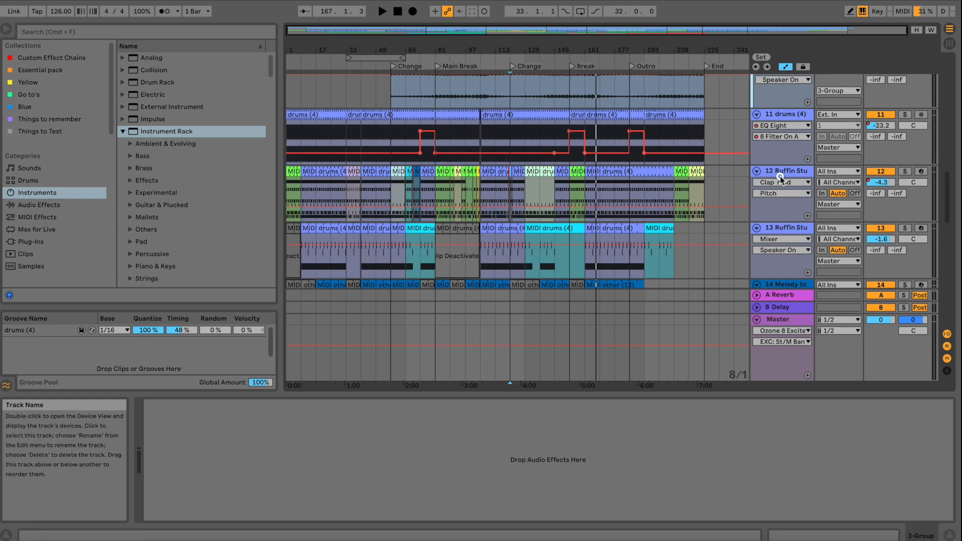
click(904, 171)
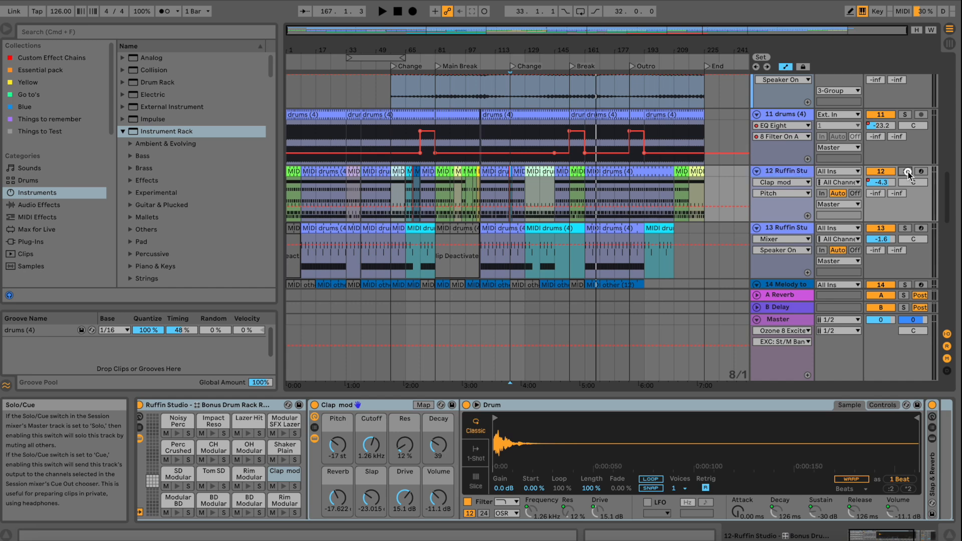
click(512, 66)
key(space)
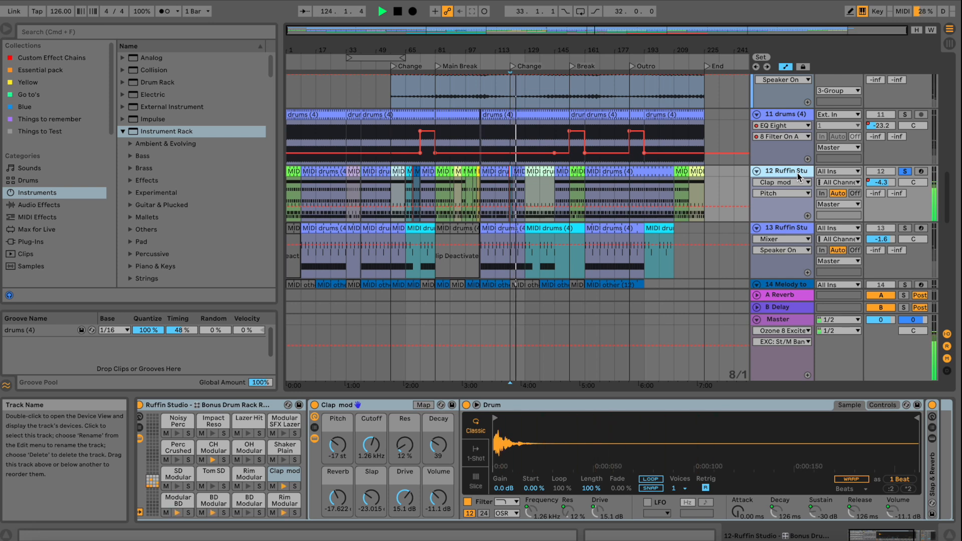
key(space)
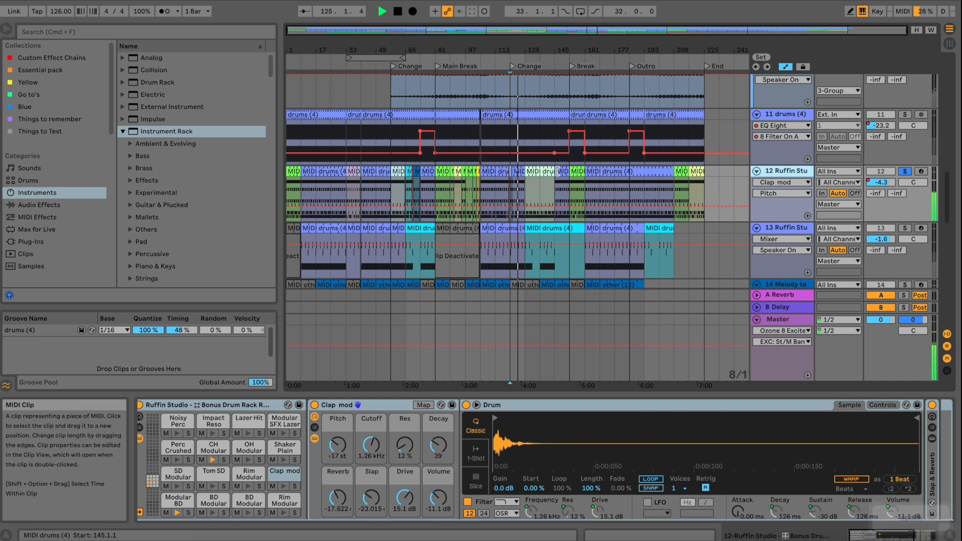
Solo track 11 drums (4) and play it from the Change locator at bar 121
click(791, 117)
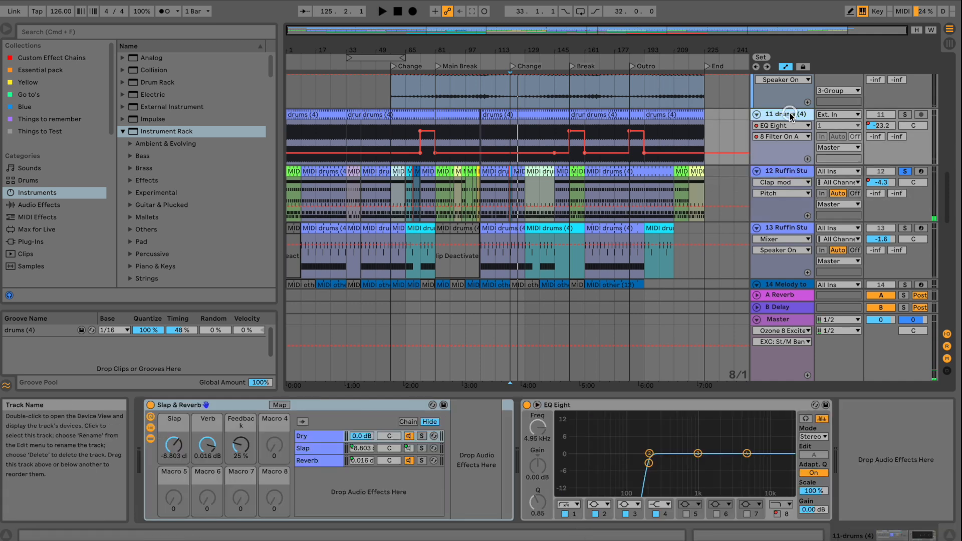
click(512, 68)
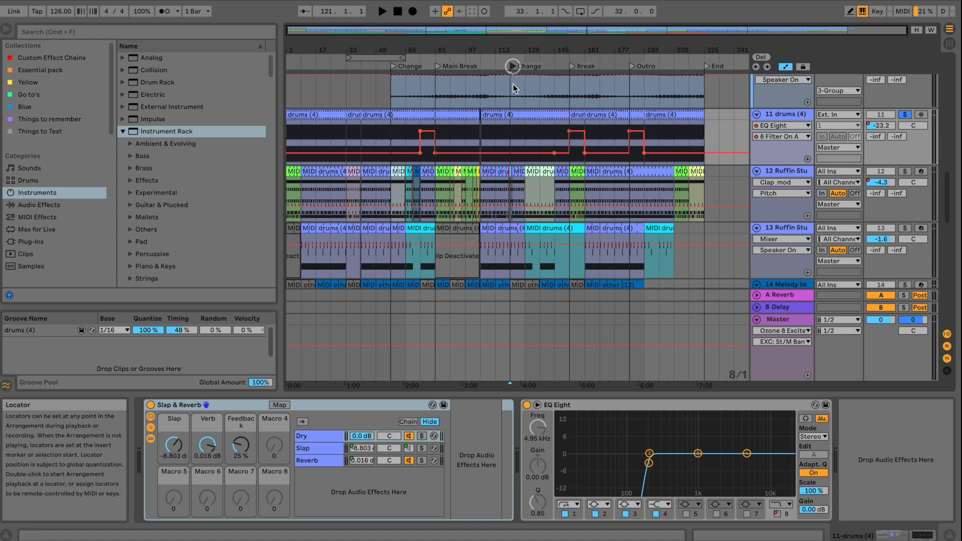
click(514, 115)
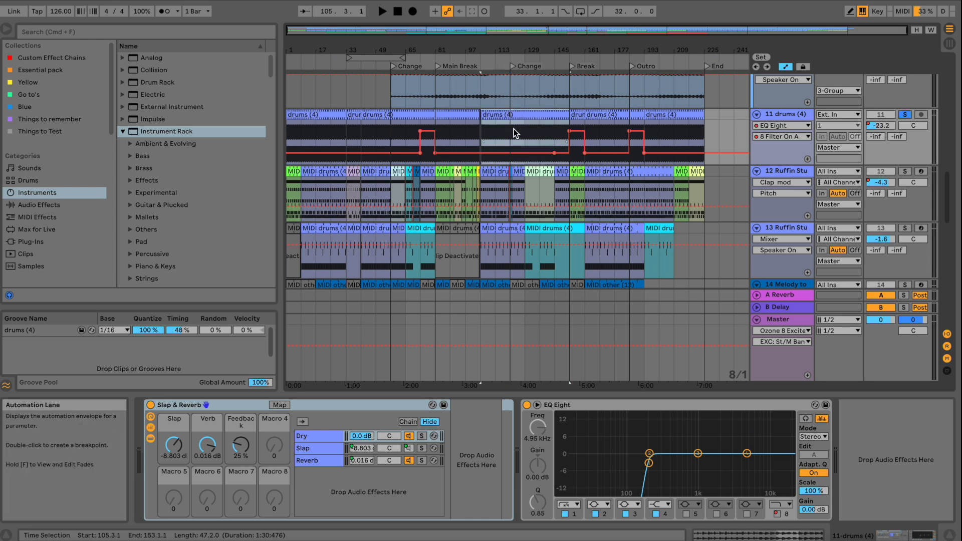
click(513, 128)
key(space)
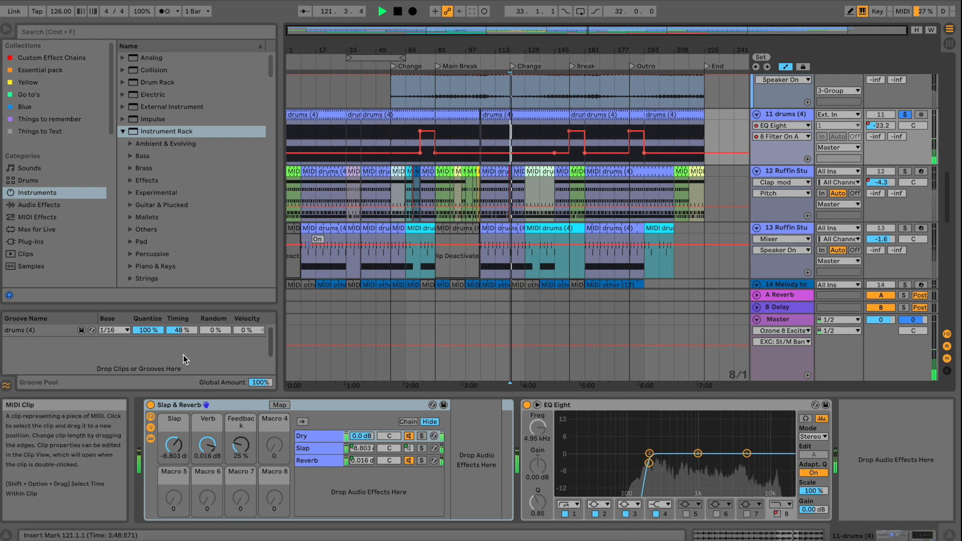
Switch the Slap & Reverb rack on track 11 off and on again to compare the drum loop by ear
click(151, 406)
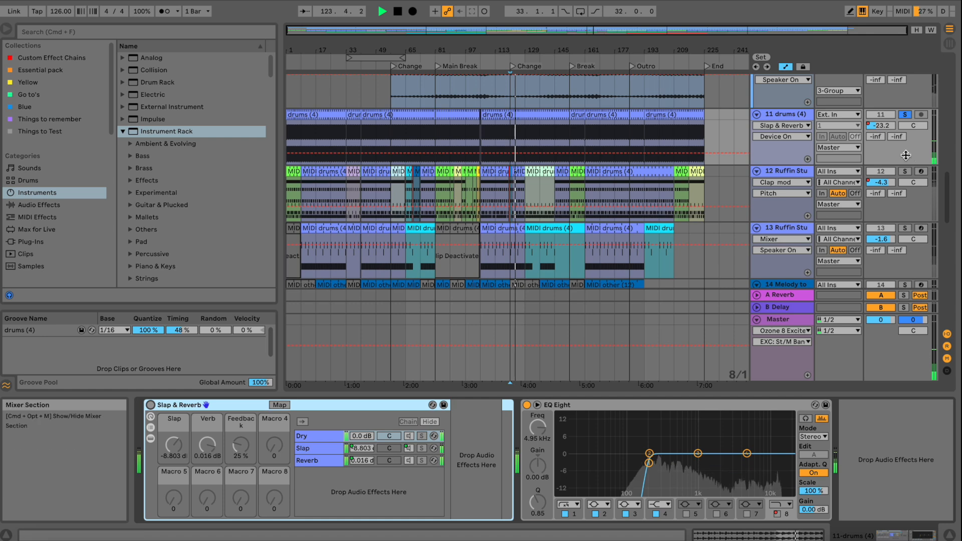
click(886, 125)
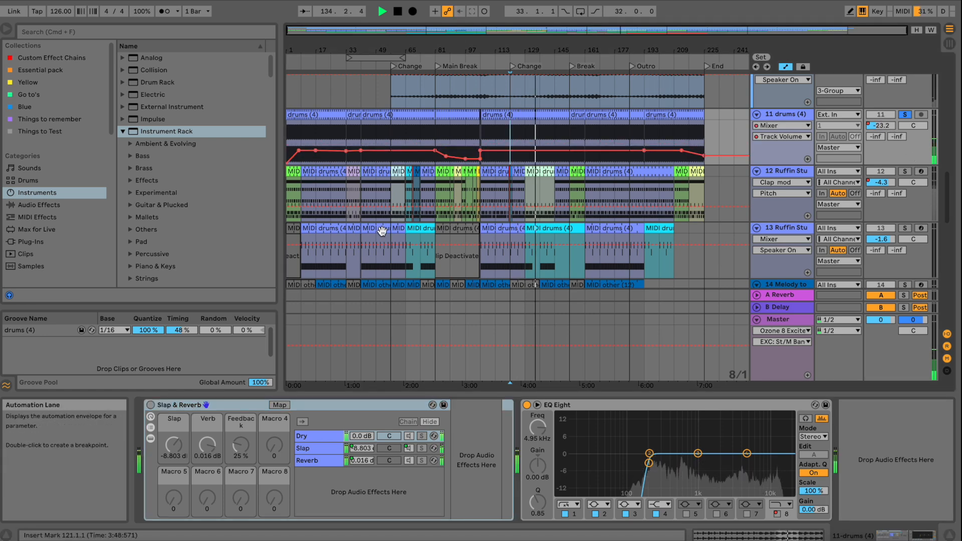
click(150, 405)
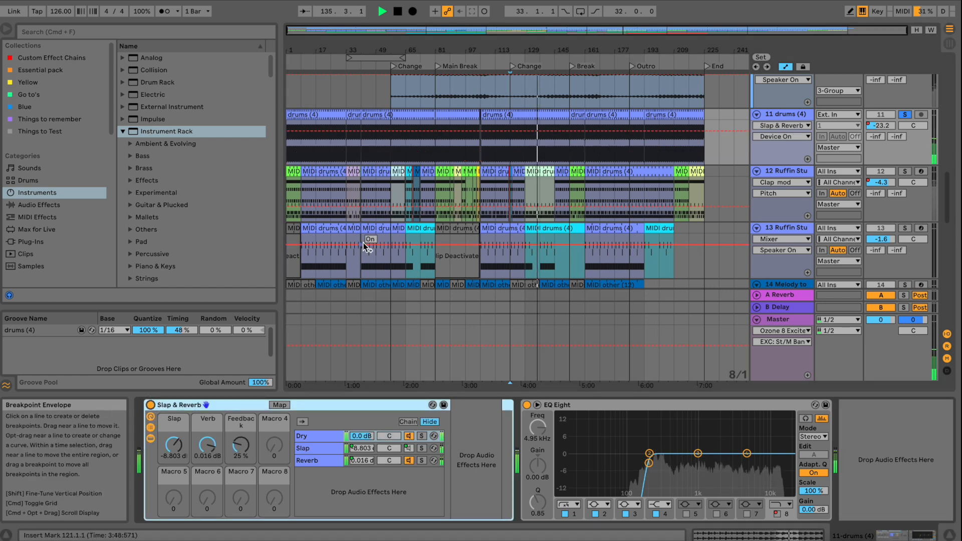
Go through the Slap & Reverb rack's Dry, Slap and Reverb chains one by one to examine their devices
click(321, 459)
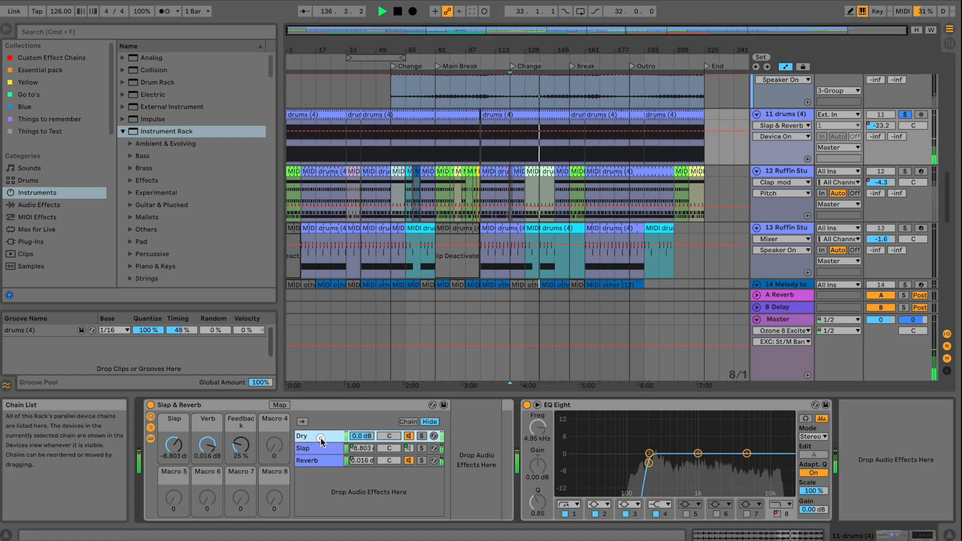
click(320, 449)
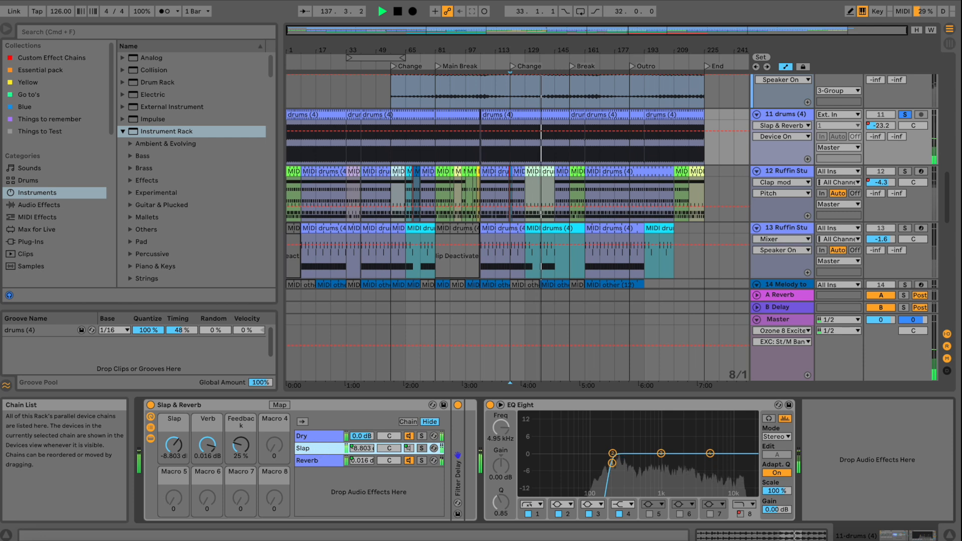
click(321, 460)
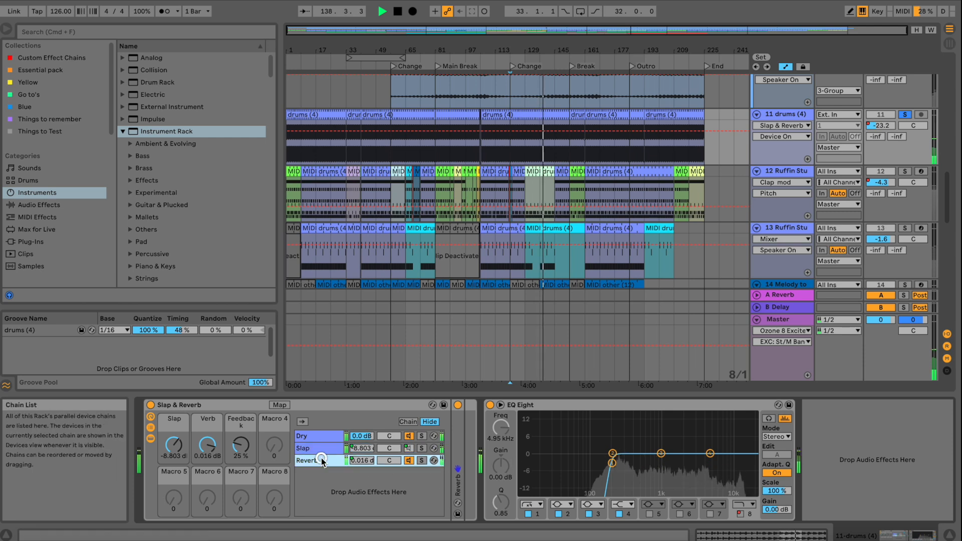
click(409, 460)
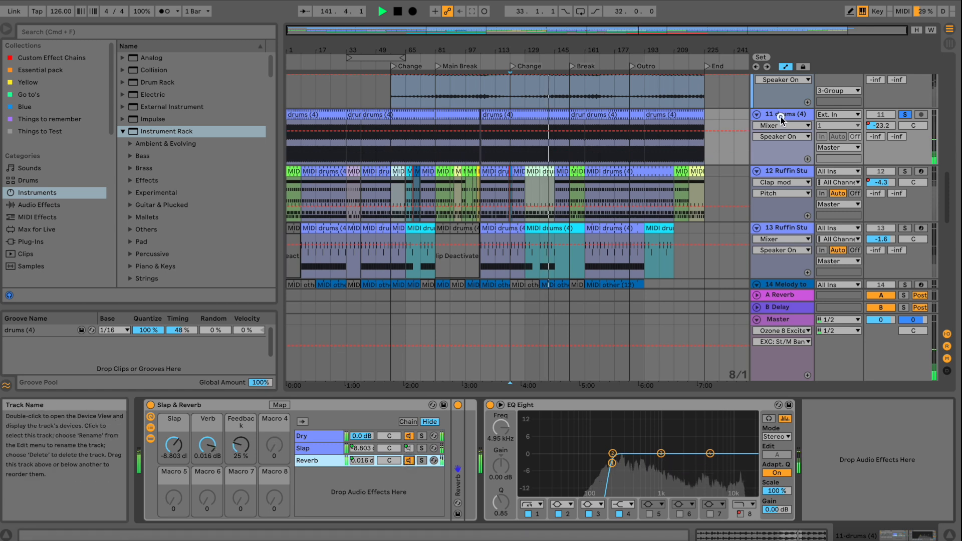
Open the drums (4) audio clip that starts at bar 105 on track 11 and inspect its sample waveform
click(499, 125)
click(528, 114)
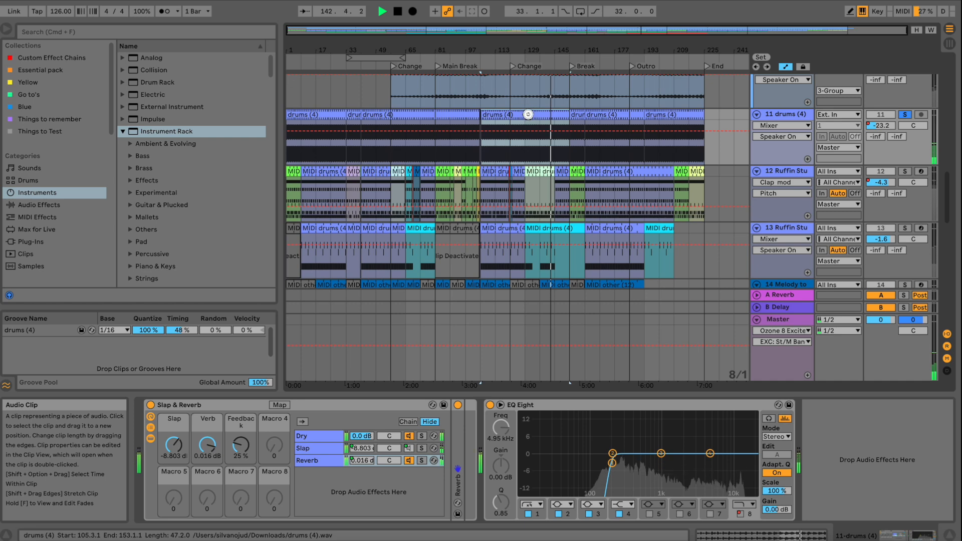
double_click(528, 115)
drag(535, 43, 536, 48)
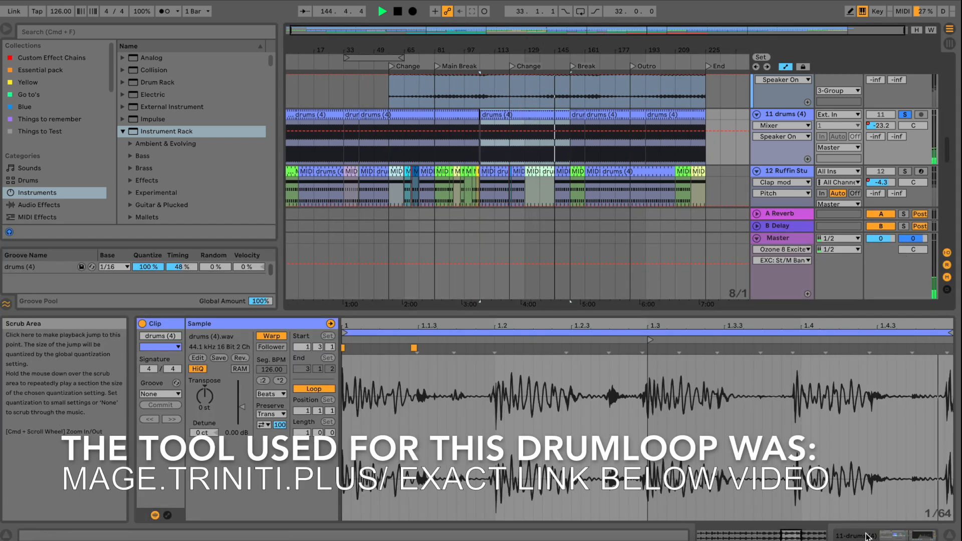
click(921, 535)
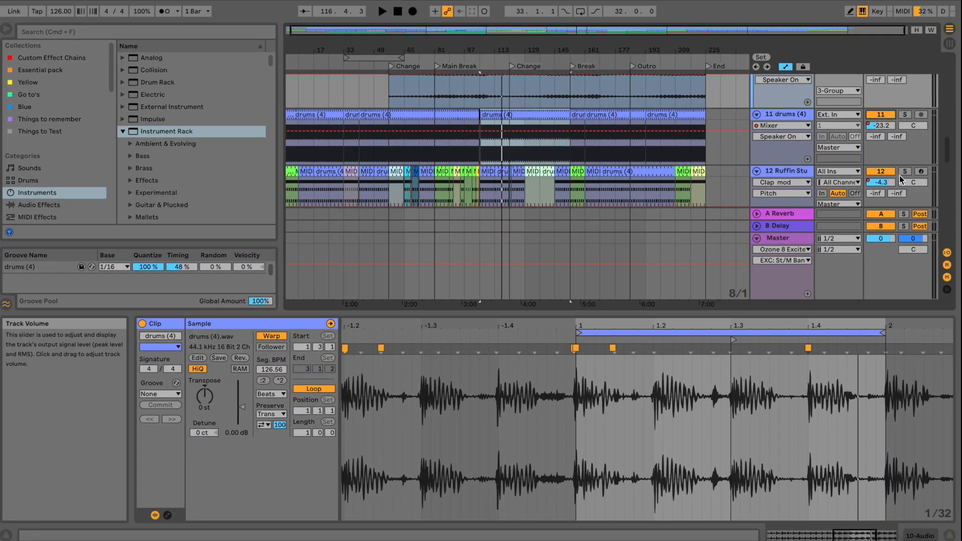
Solo tracks 11 drums (4) and 12 Ruffin Studio together, play the layered drums, and stop playback
click(904, 171)
super+click(905, 116)
key(space)
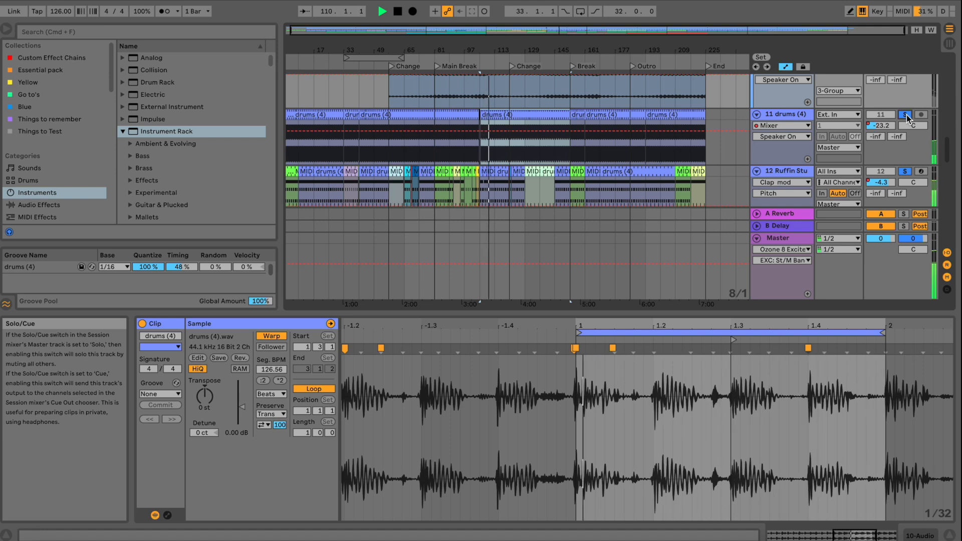
key(space)
Open the MIDI drums (4) clip at bar 105 on track 12 and audition its Modular BD and BD Modular Sub sounds
double_click(800, 172)
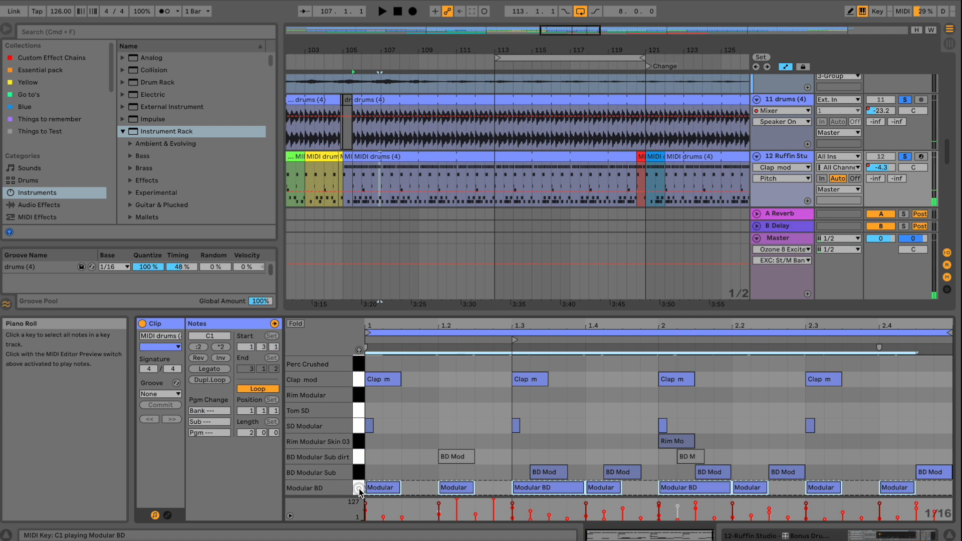
click(359, 491)
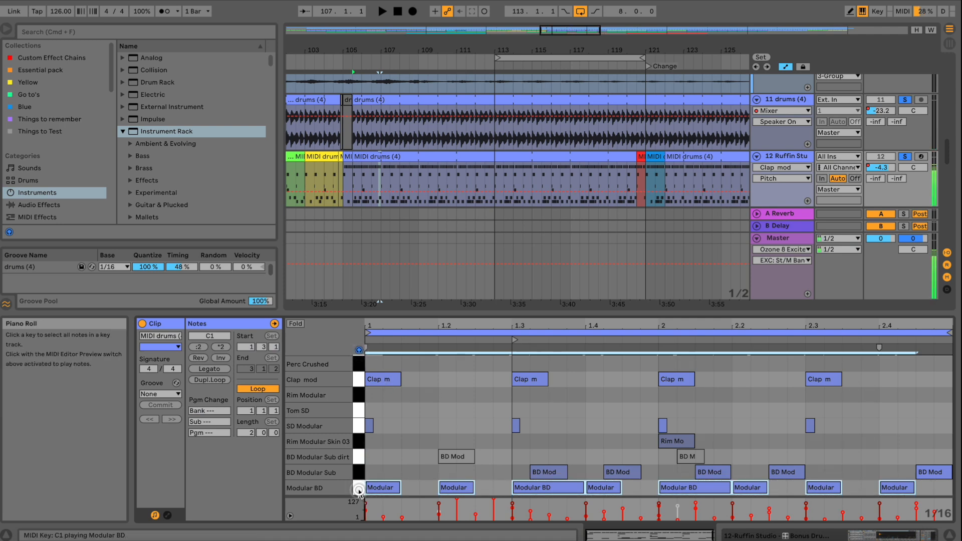
click(359, 475)
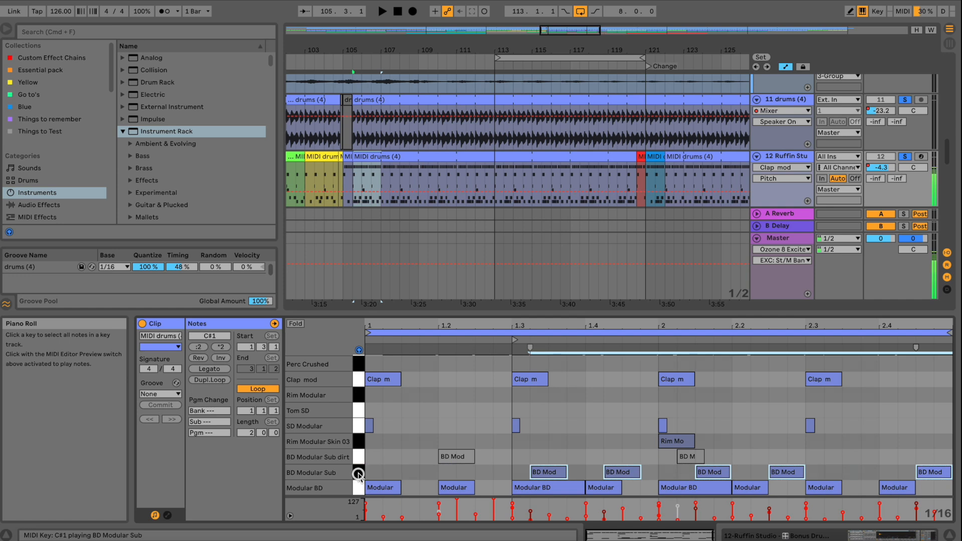
click(359, 473)
click(358, 487)
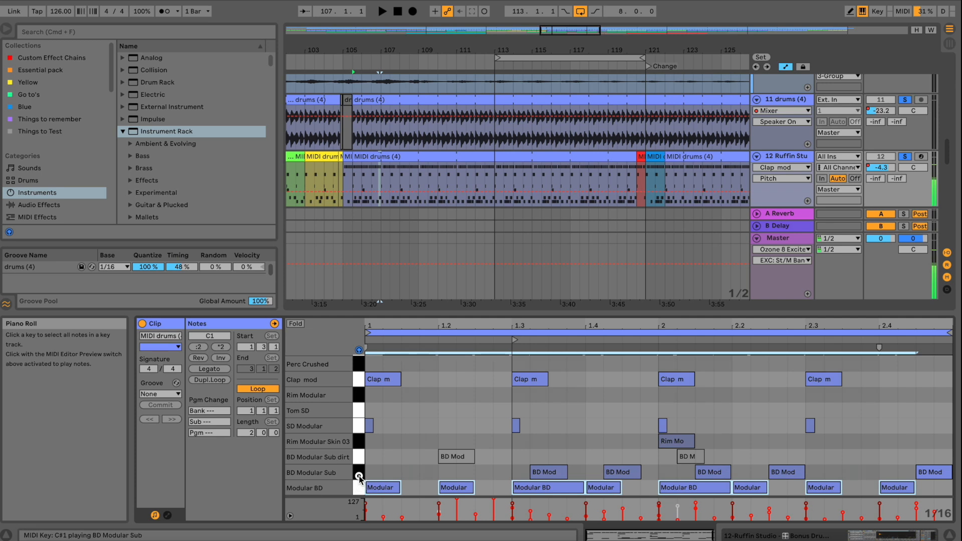
click(359, 472)
Audition the clip's BD Modular Sub dirt, Rim Modular Skin 03, Clap mod, SD Modular and A1 drum sounds
click(359, 463)
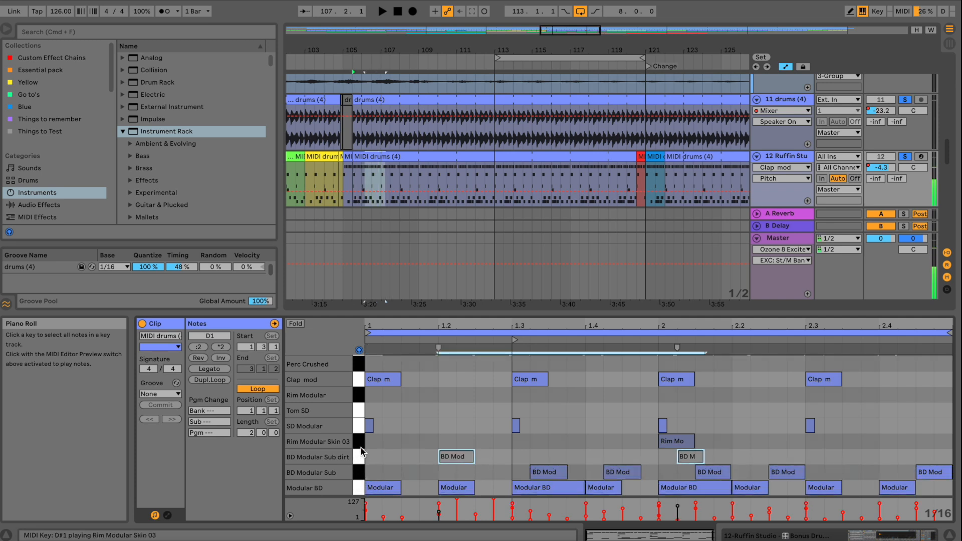
click(360, 443)
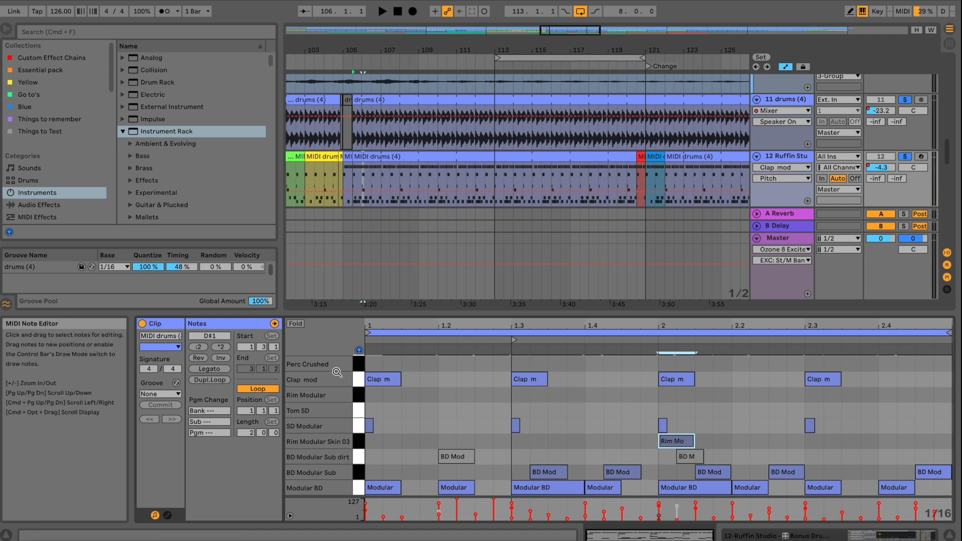
click(360, 382)
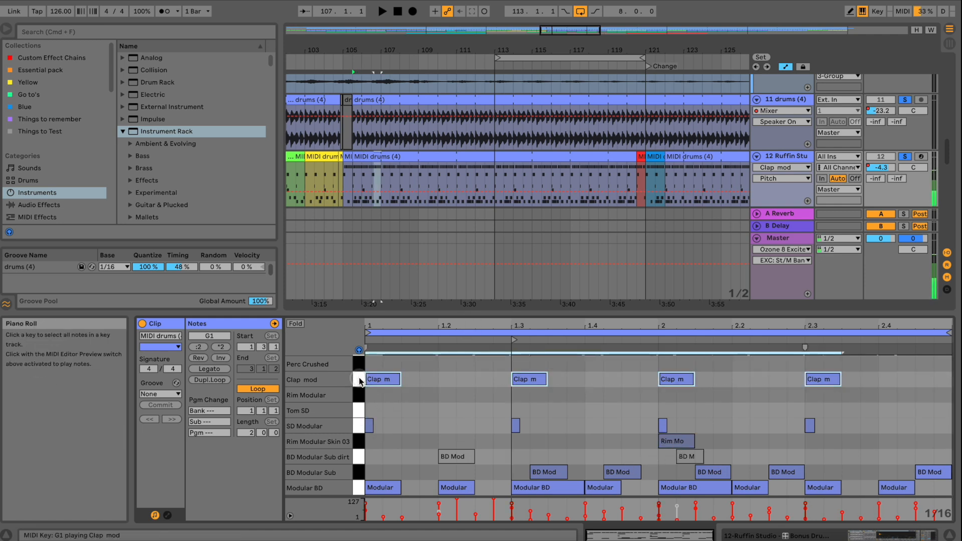
click(360, 426)
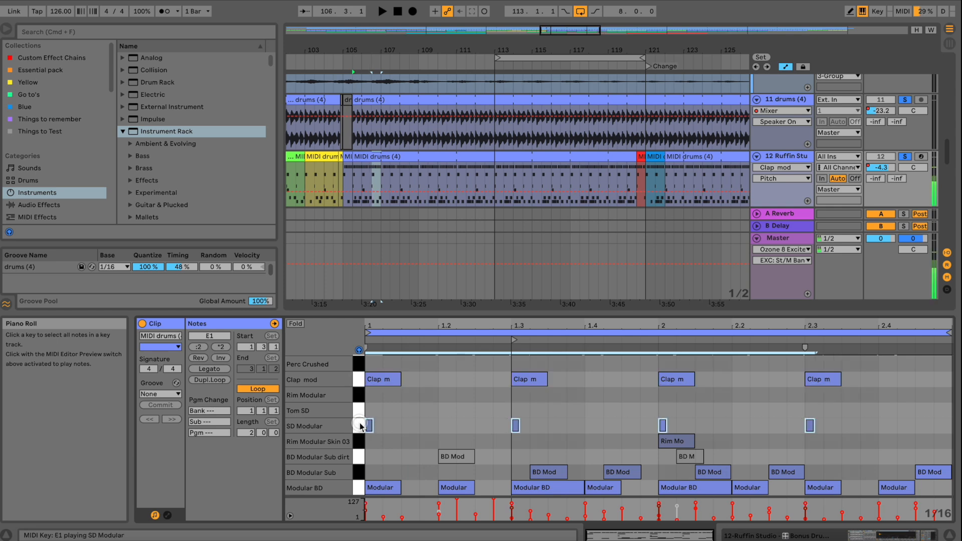
scroll(360, 426, up, 2)
click(356, 382)
scroll(356, 382, up, 5)
scroll(356, 382, down, 7)
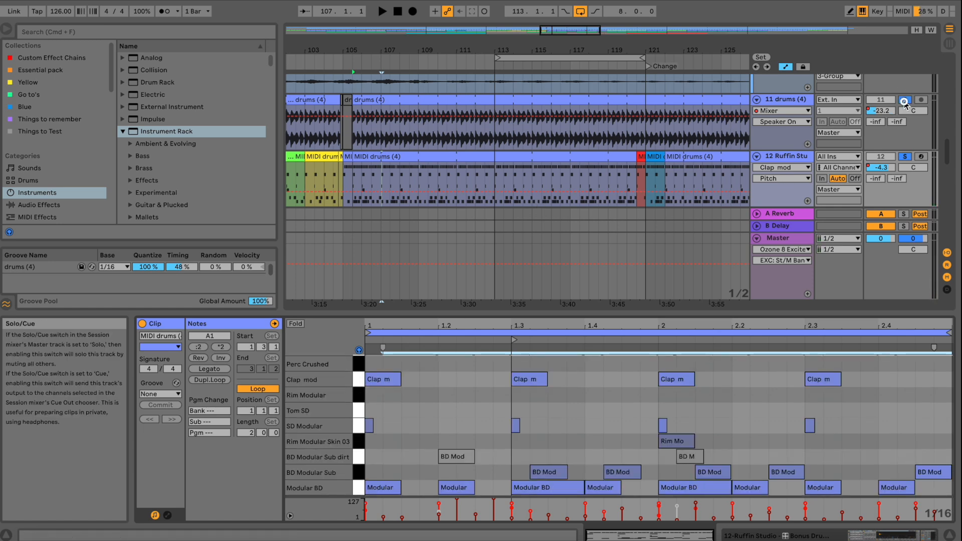
Play the soloed track 12 and deactivate and reactivate the clip's BD Modular Sub notes to compare the groove
key(space)
scroll(493, 214, down, 5)
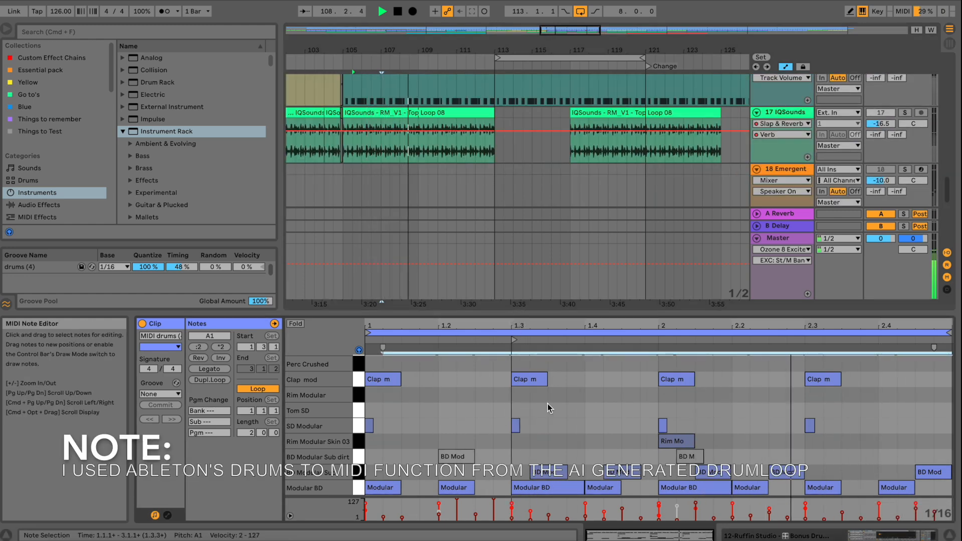
click(360, 473)
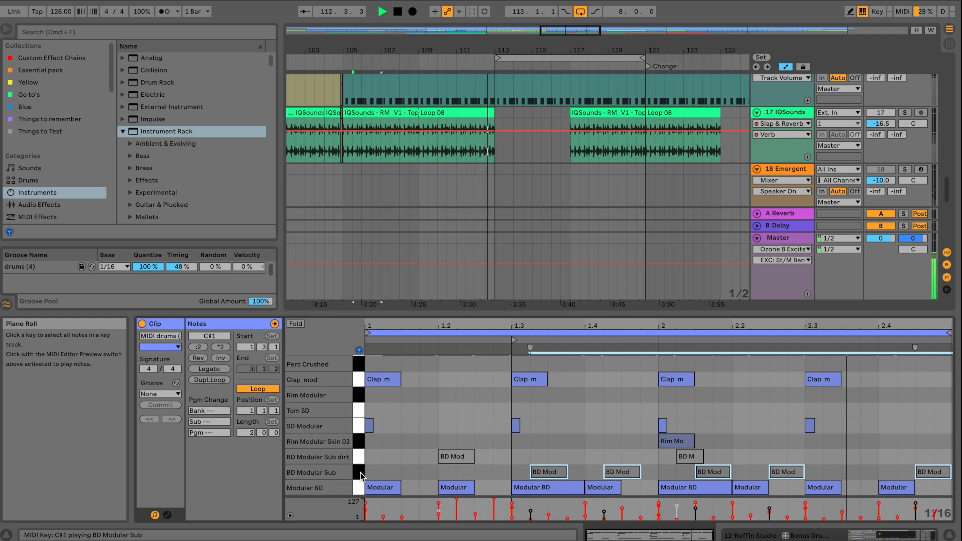
key(0)
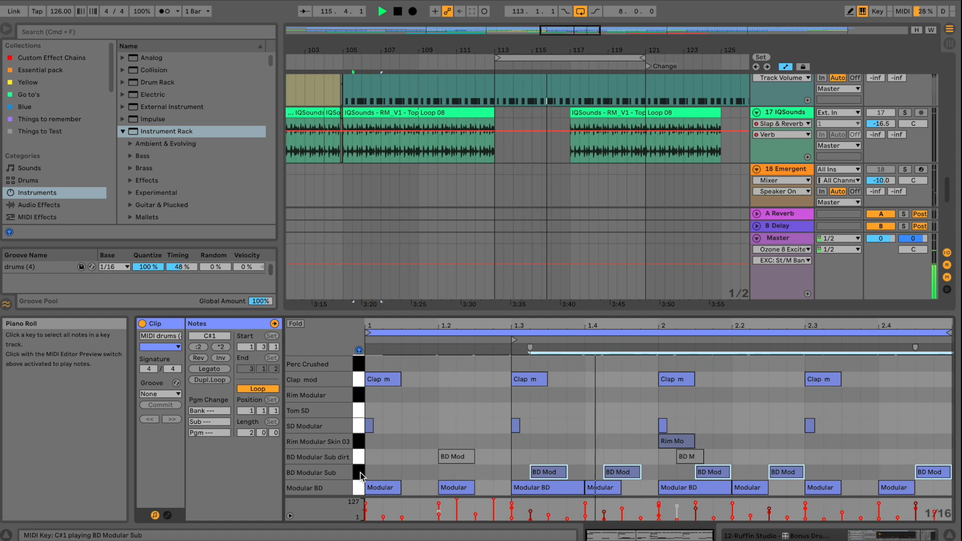
Turn off the solo on track 12 Ruffin Studio to hear the full mix while playback continues
scroll(551, 176, up, 5)
click(904, 91)
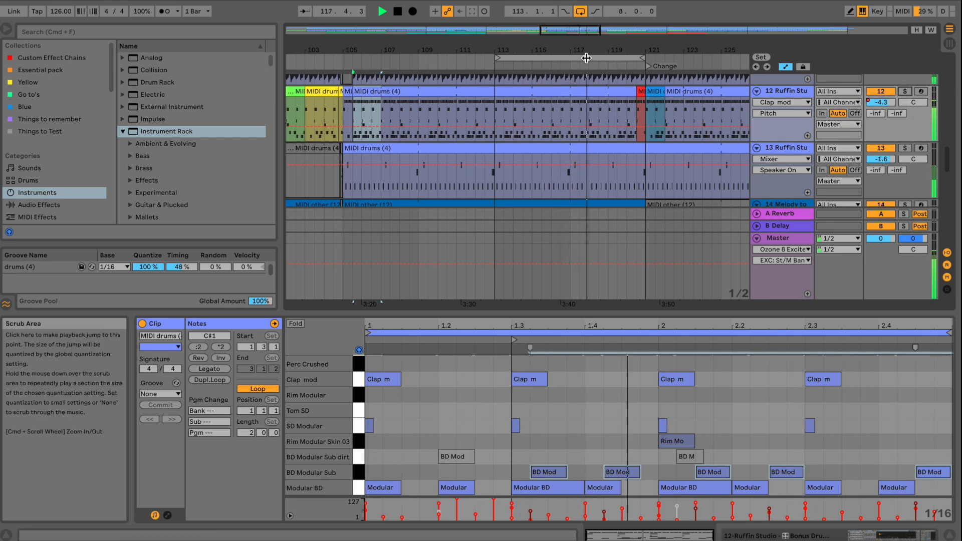
drag(575, 48, 514, 46)
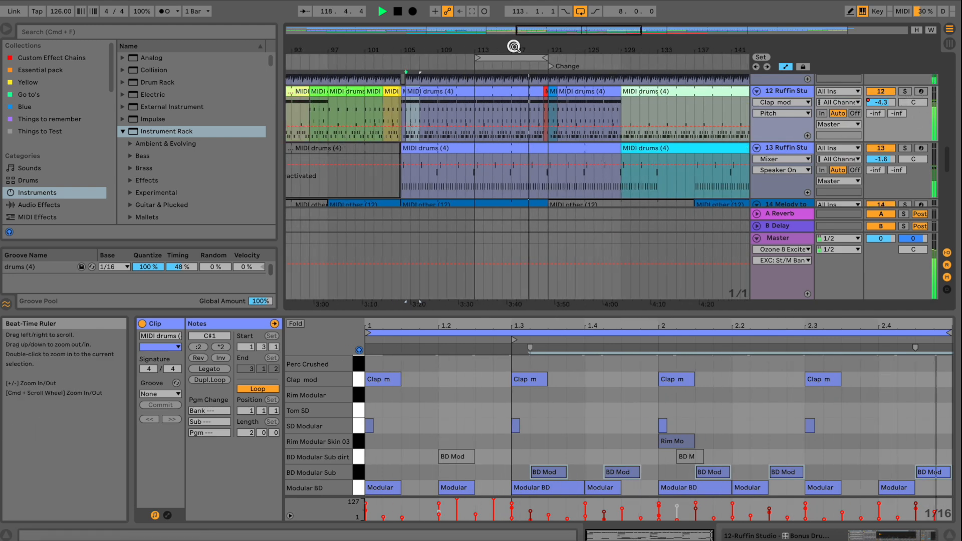
Zoom the arrangement out, solo track 13 Ruffin Studio and play it from bar 113
scroll(524, 121, up, 4)
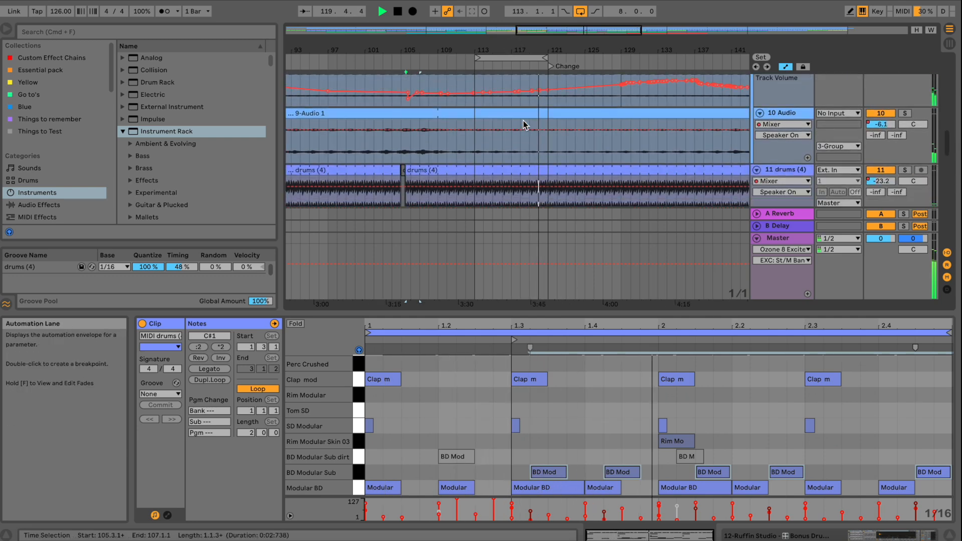
drag(511, 50, 543, 118)
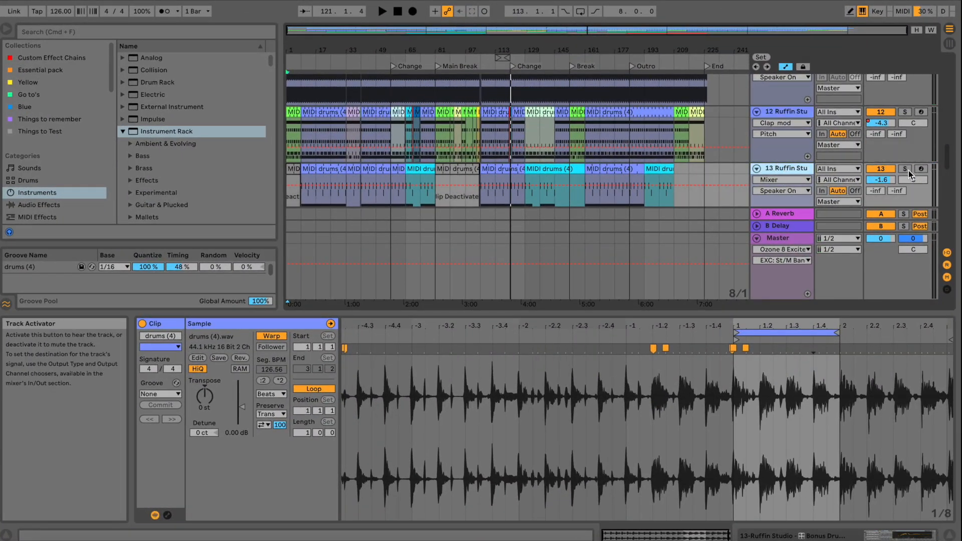
click(906, 168)
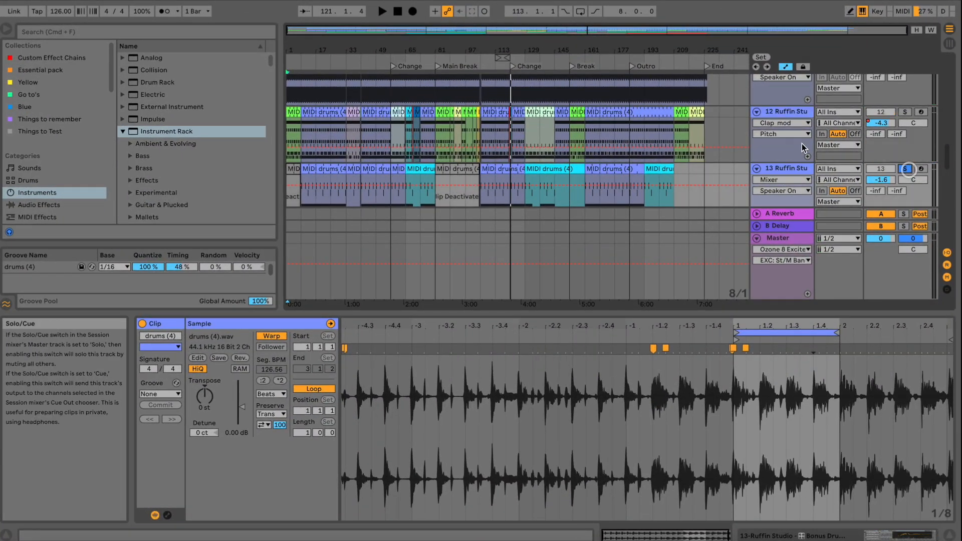
key(space)
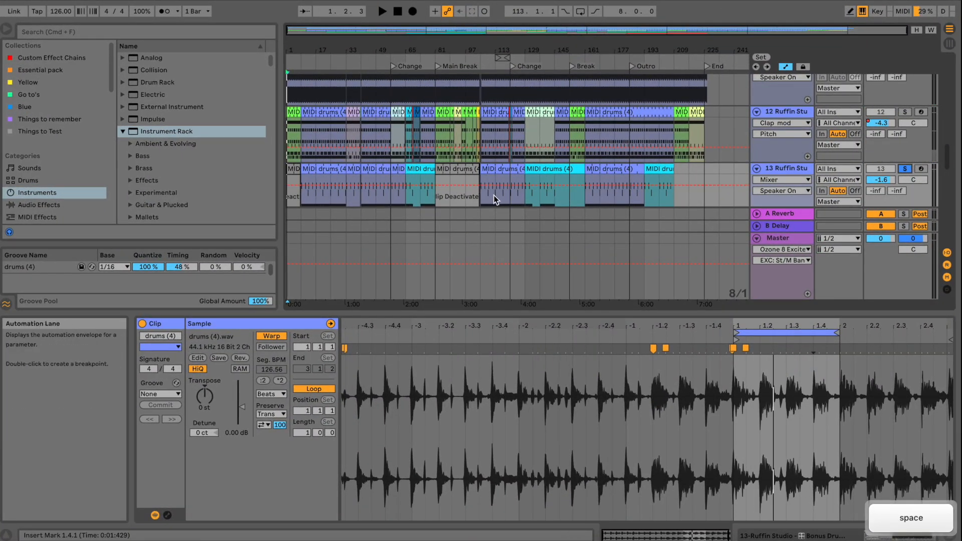
click(494, 195)
key(space)
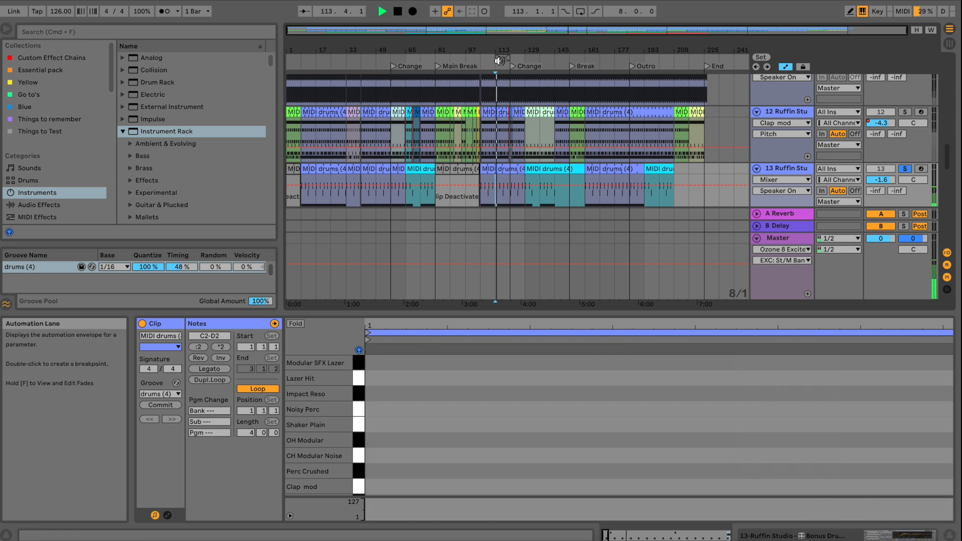
scroll(506, 185, down, 3)
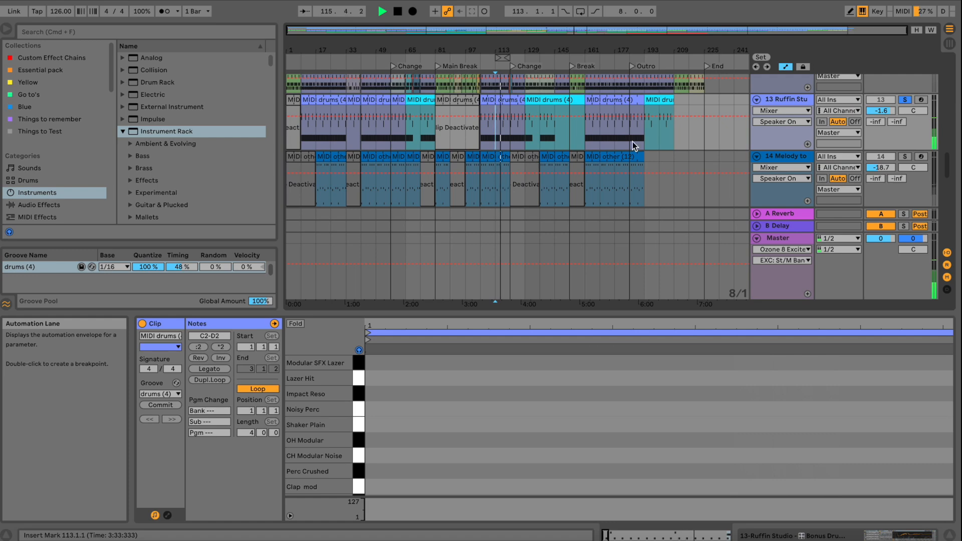
Show track 13 Ruffin Studio's drum rack, stop playback and preview its Noisy Perc pad
double_click(783, 103)
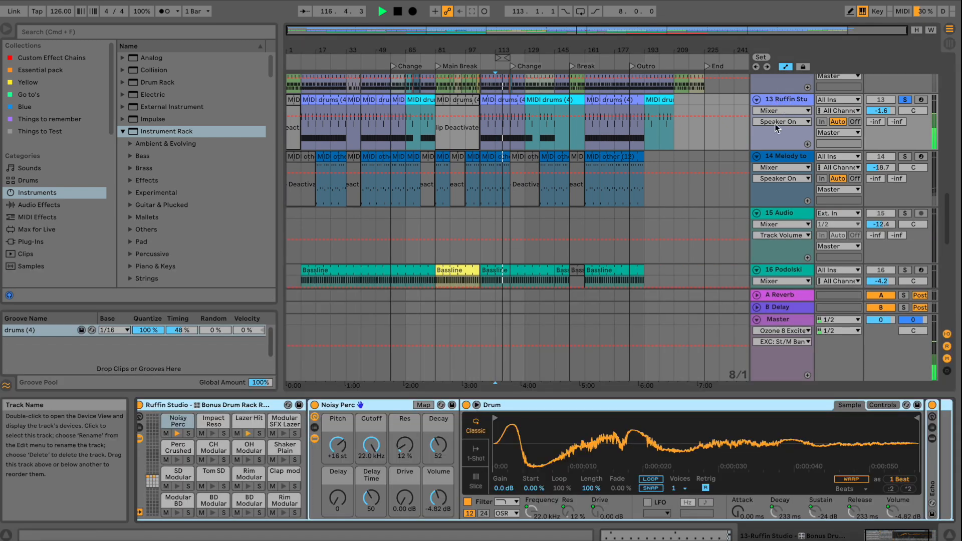
key(space)
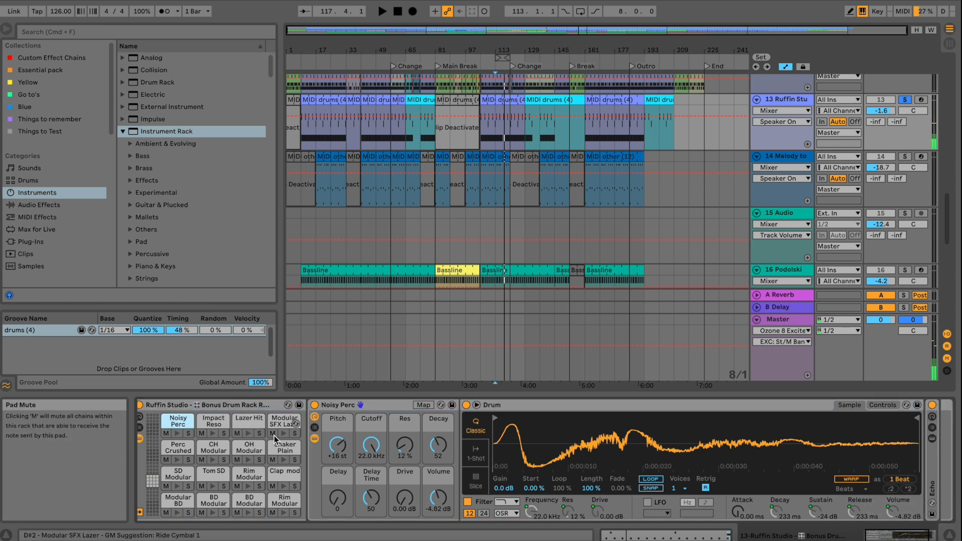
click(178, 434)
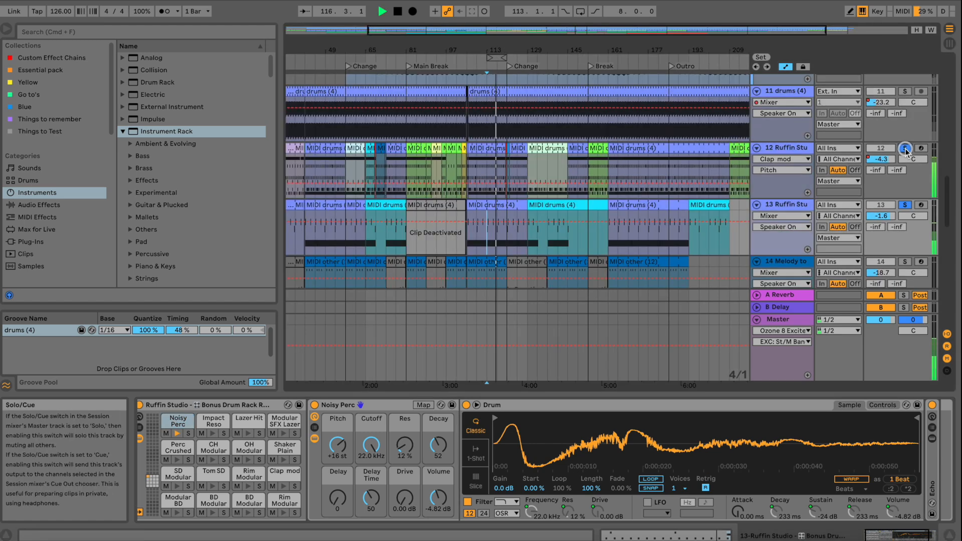
Add track 11 drums (4) to the soloed drum tracks and toggle track 13's solo to compare the layers
click(901, 93)
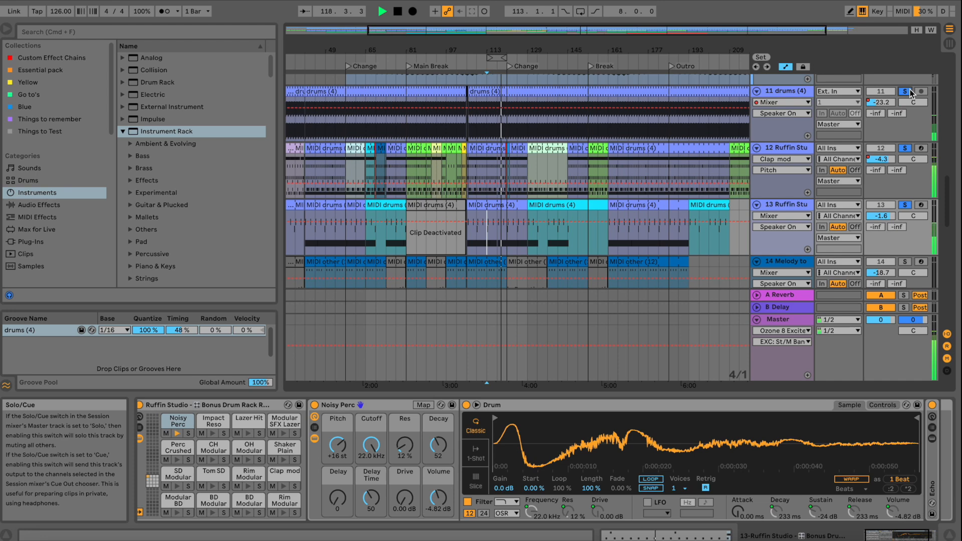
scroll(921, 164, down, 1)
click(907, 197)
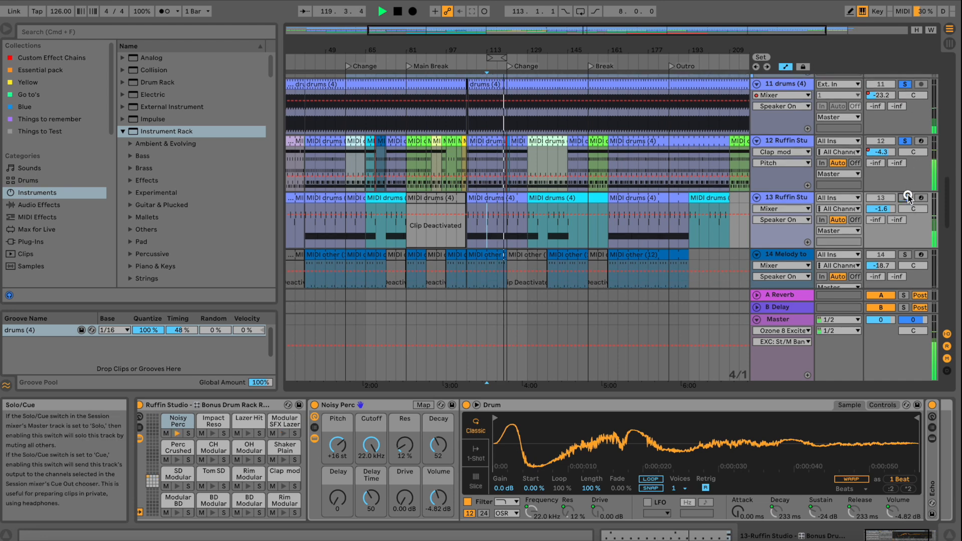
Solo the Percs track and add track 20 Audio to the solo to hear both percussion layers
scroll(907, 165, down, 10)
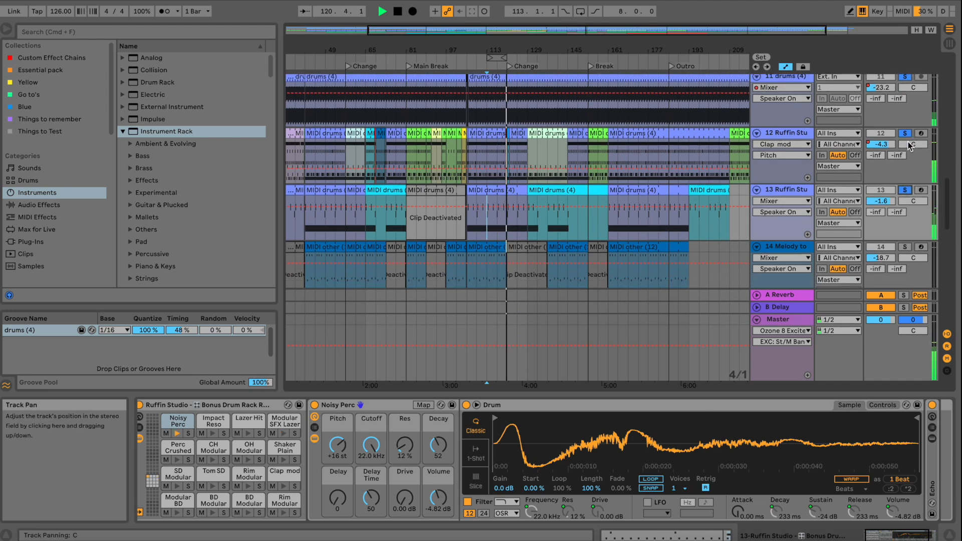
click(905, 181)
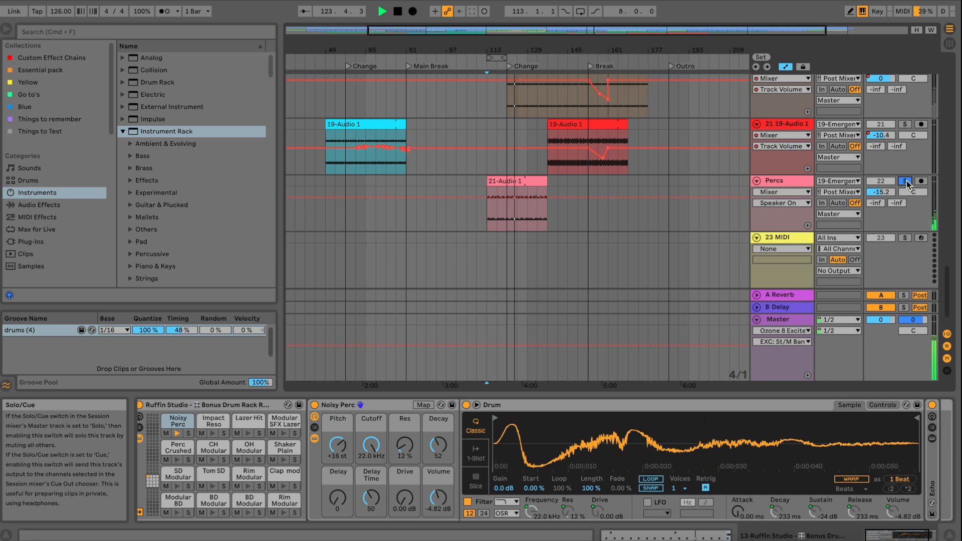
scroll(907, 160, up, 1)
scroll(906, 141, up, 1)
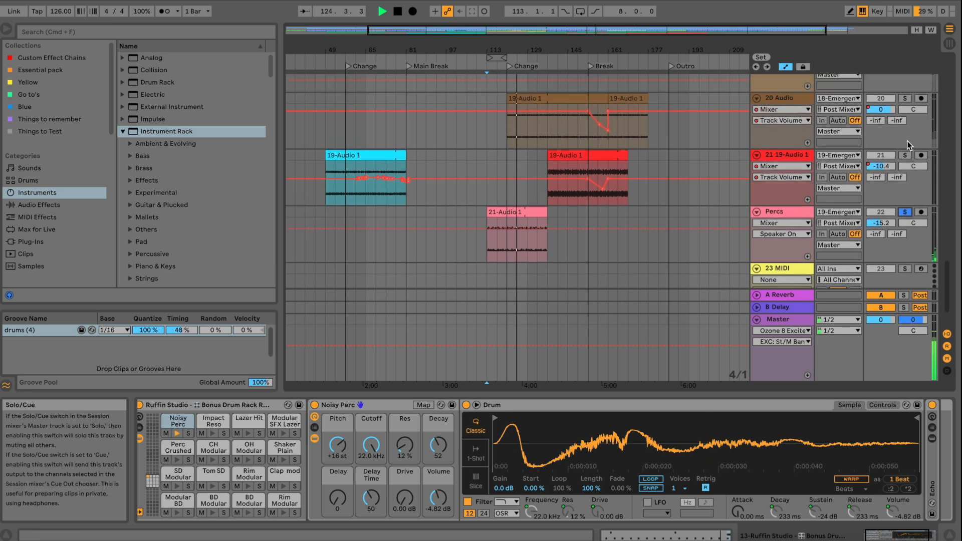
click(904, 98)
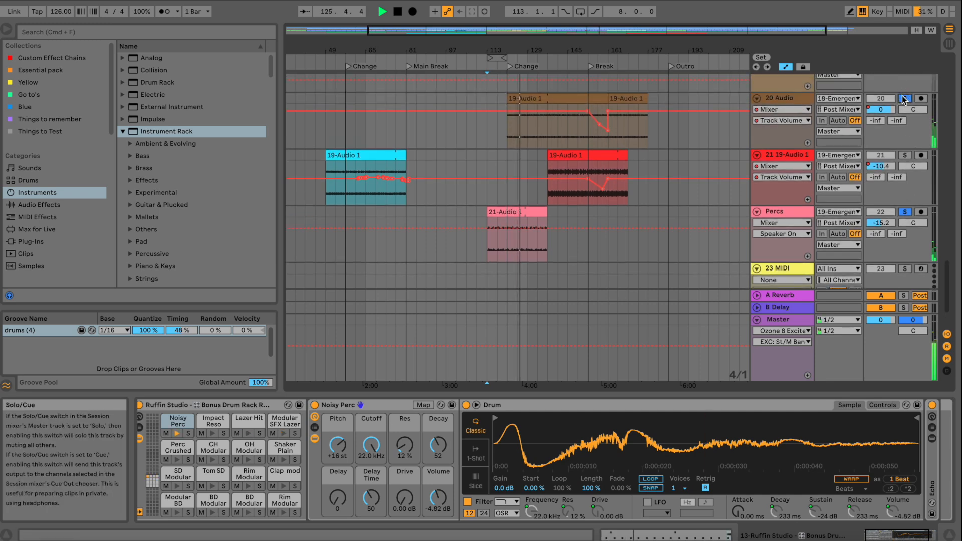
Solo track 18 Emergent during playback and select the first 19-Audio 1 clip on track 20 Audio
scroll(902, 95, up, 2)
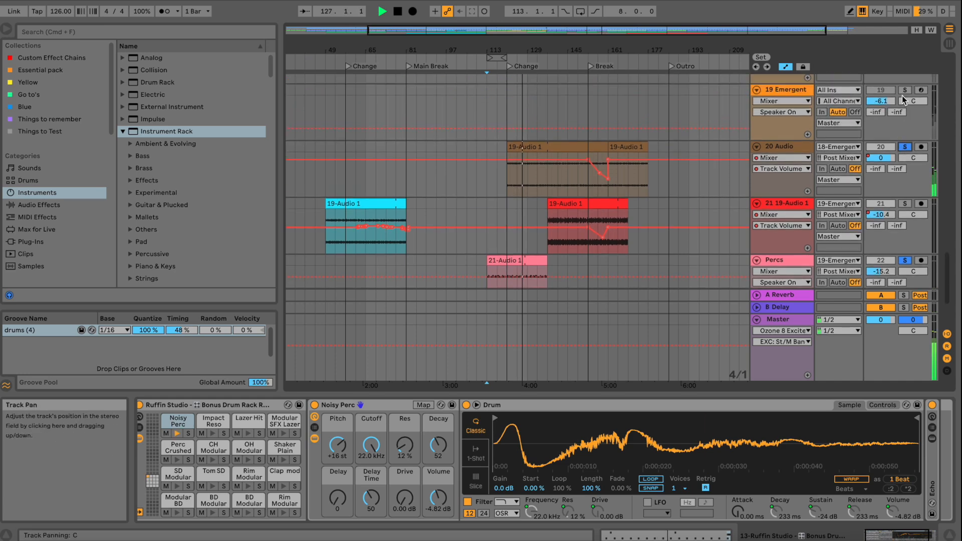
scroll(902, 95, up, 2)
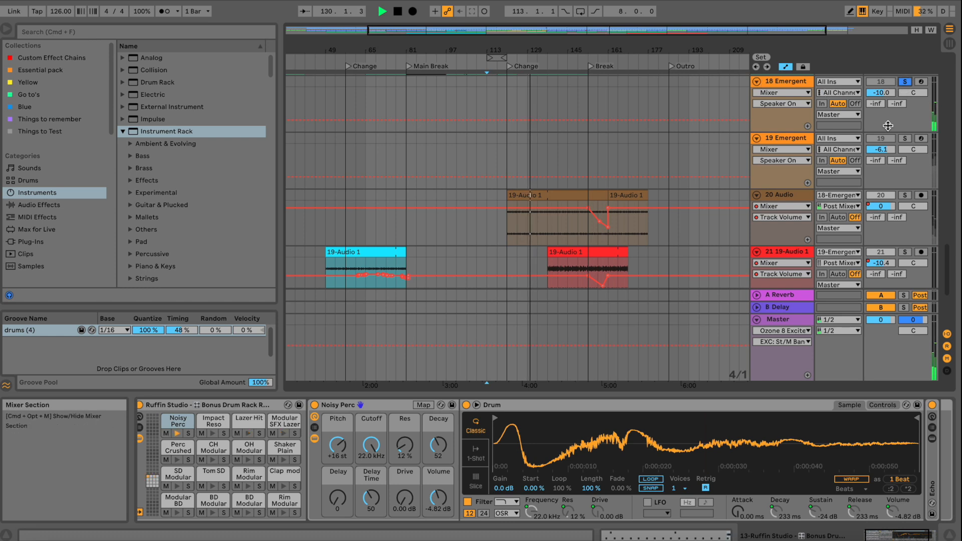
click(906, 196)
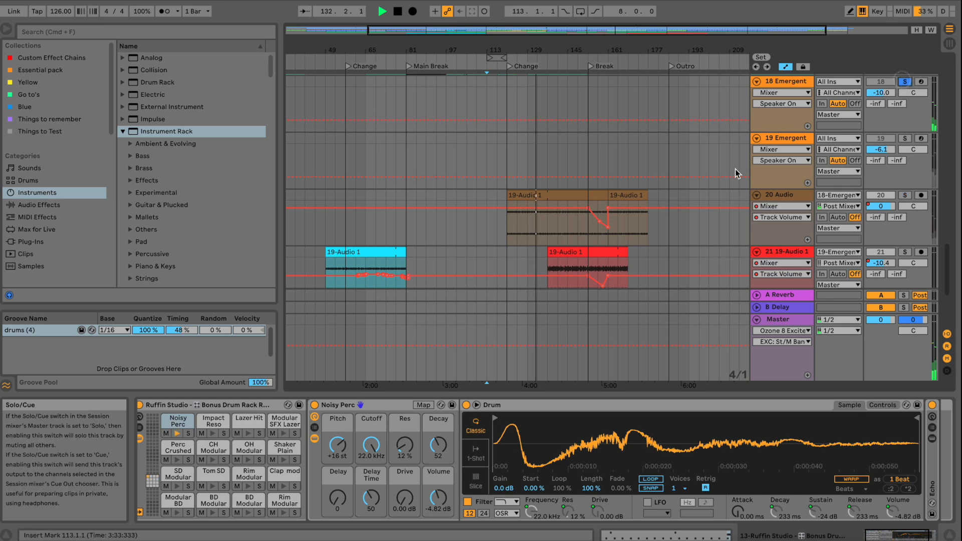
click(575, 197)
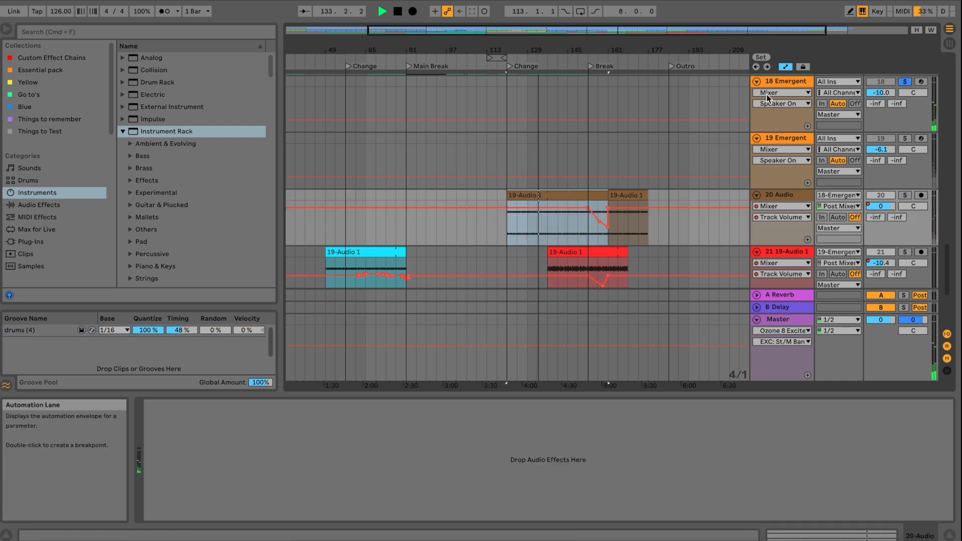
Examine track 18 Emergent's Hats4Dayz sequencer, Auto Pan and Emergent Drums 2 kit, closing the plug-in window when finished
click(794, 79)
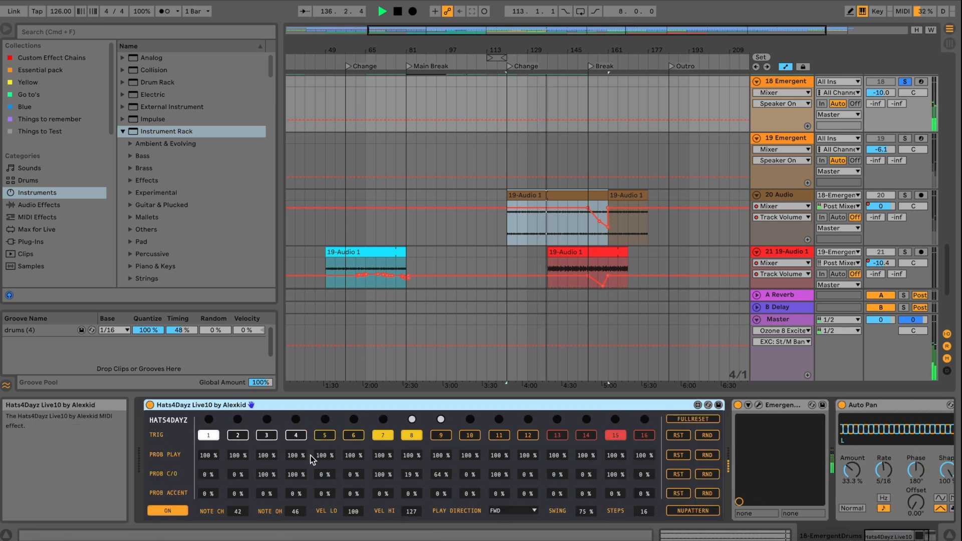
click(918, 535)
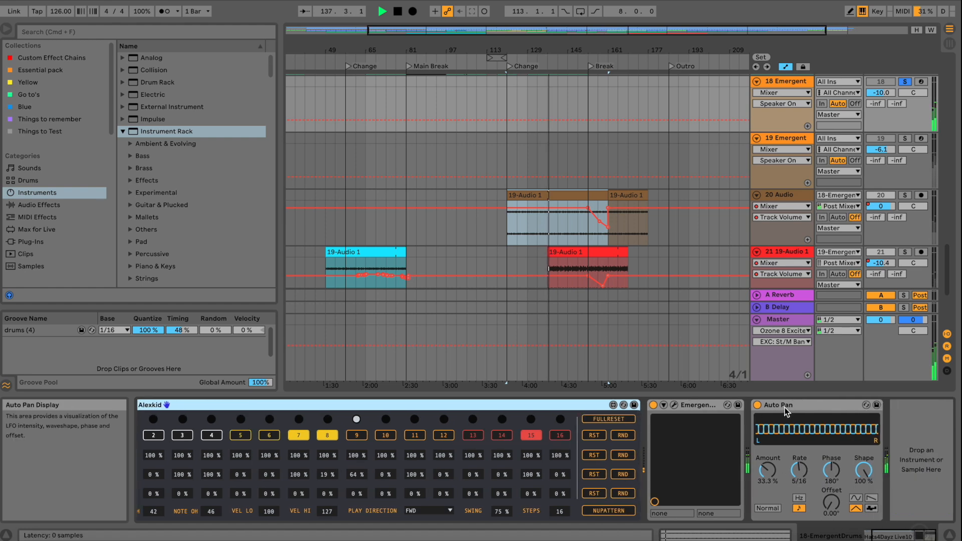
click(673, 404)
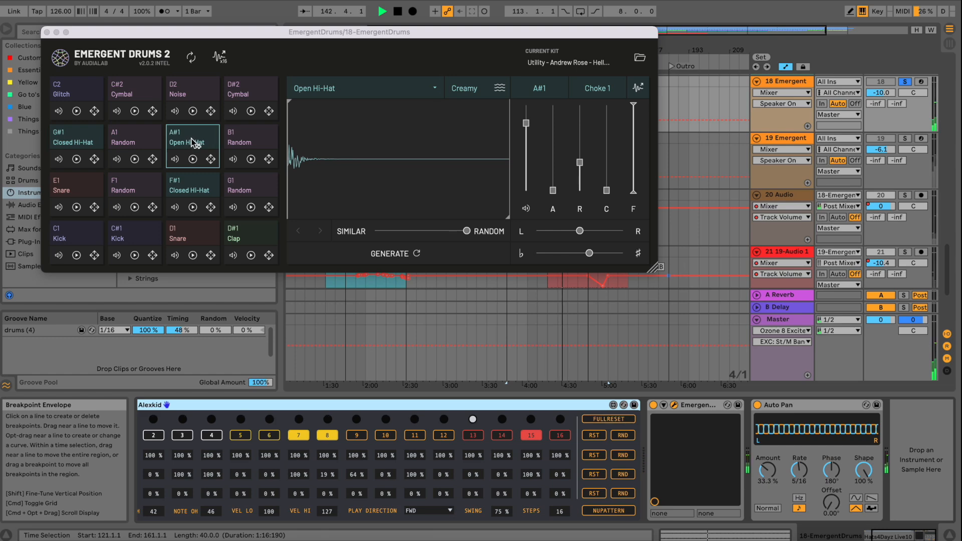
drag(304, 38, 384, 47)
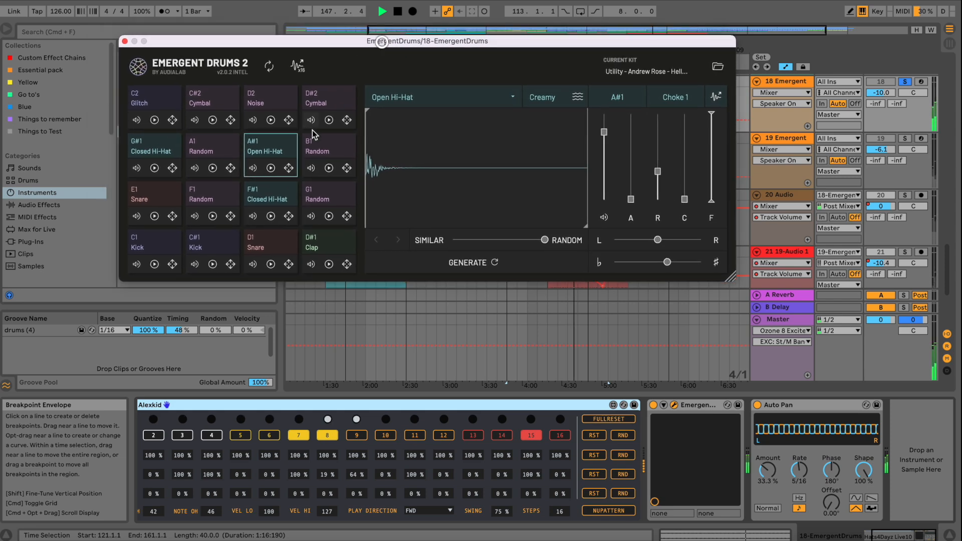
click(126, 41)
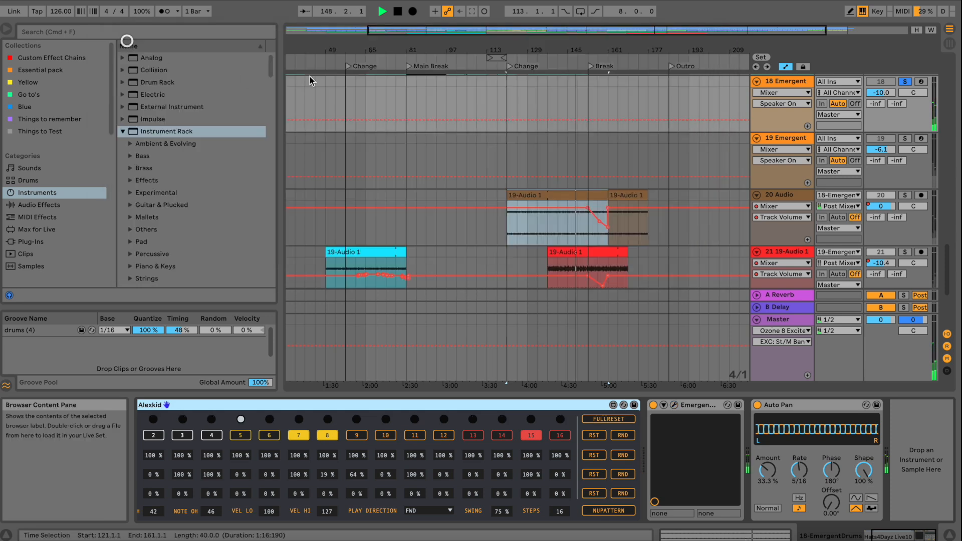
Show track 19 Emergent's Hats4Dayz chain, listen to the track soloed alongside its recorded audio tracks, and stop playback
click(784, 139)
scroll(792, 141, up, 4)
scroll(829, 211, down, 4)
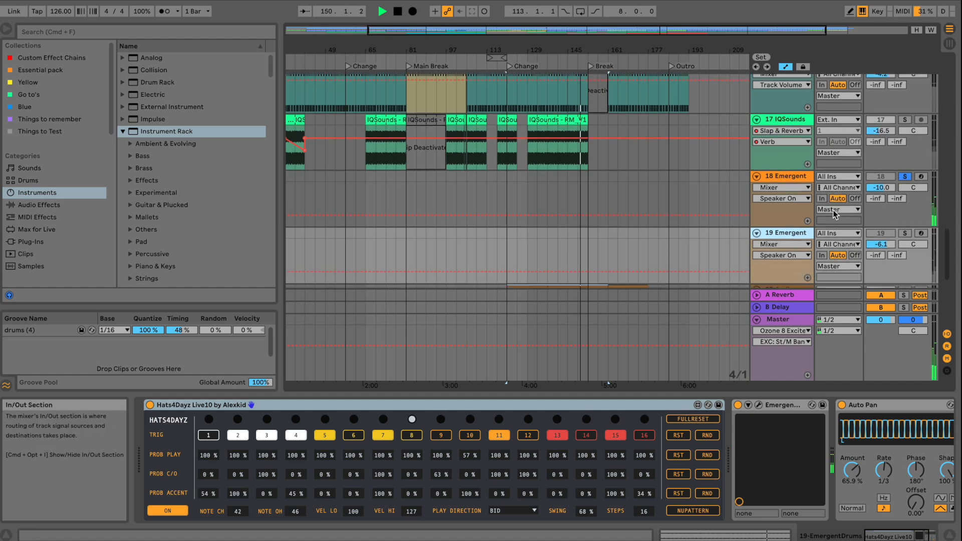
click(904, 155)
scroll(769, 159, down, 1)
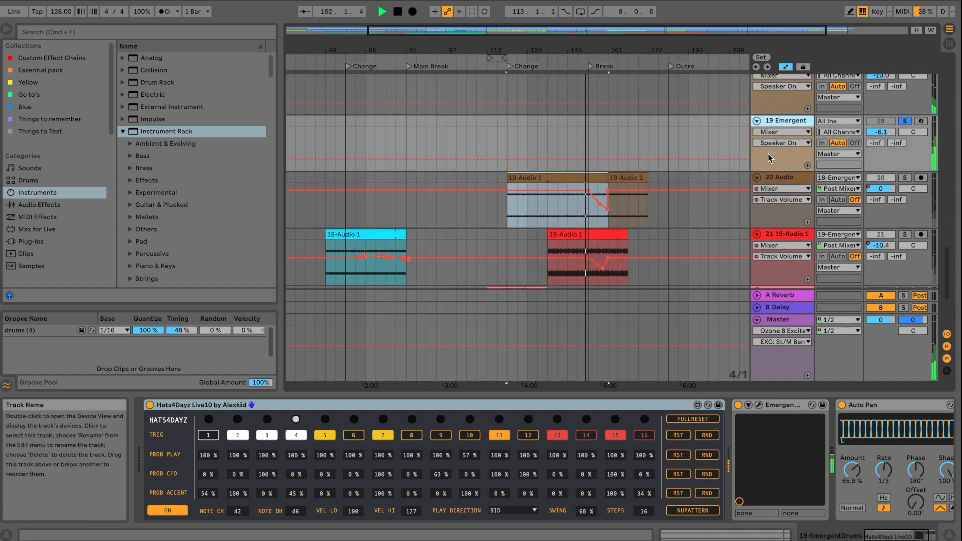
scroll(768, 156, down, 1)
scroll(770, 249, down, 2)
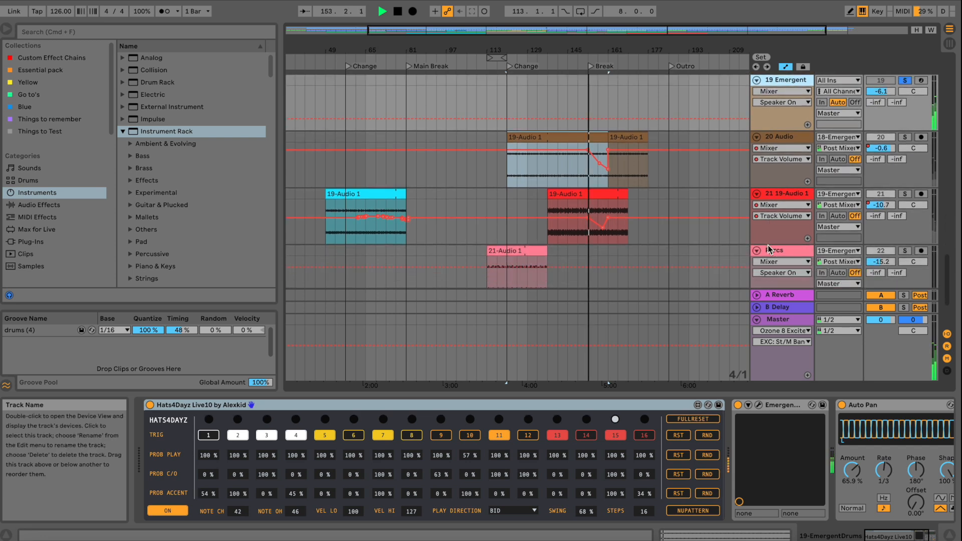
scroll(802, 115, up, 1)
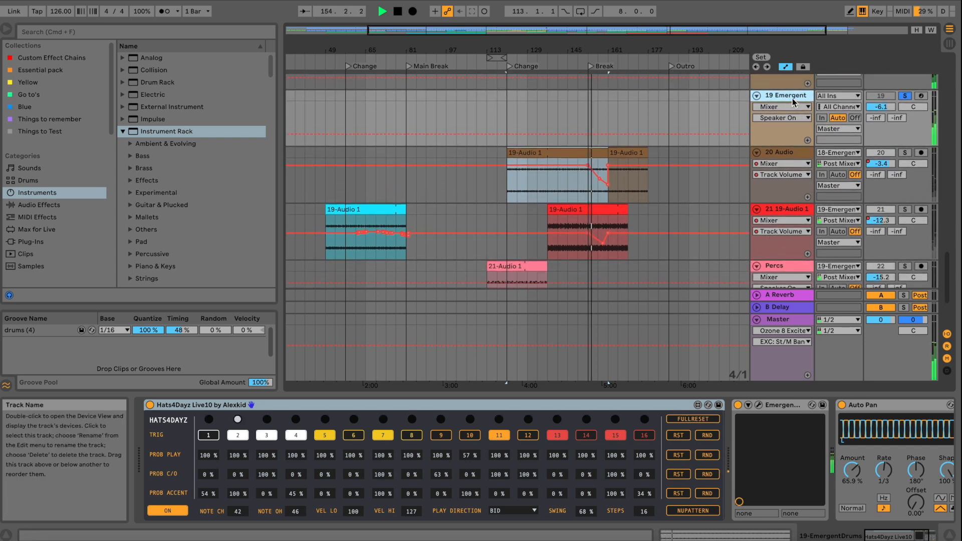
scroll(793, 102, down, 2)
key(space)
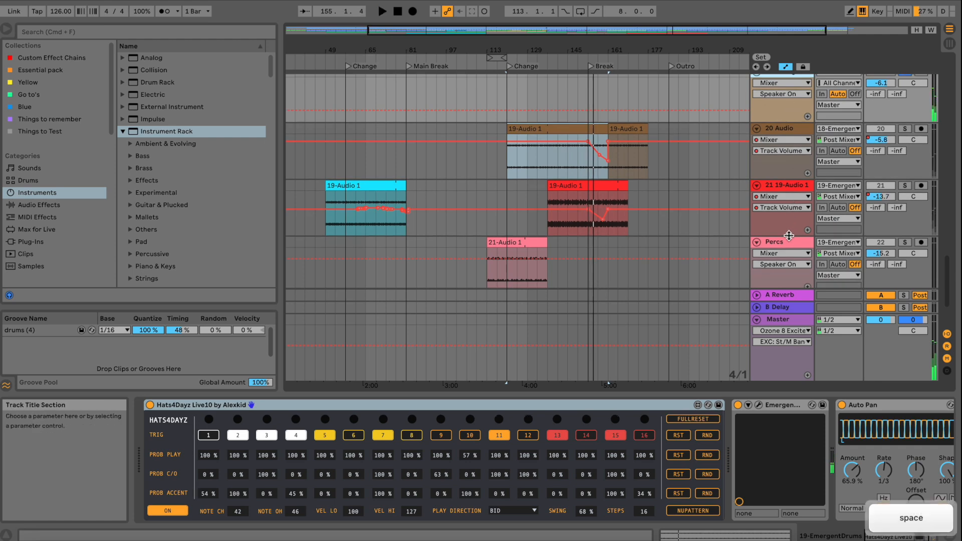
Solo the Percs track, play it from bar 113 and open its 21-Audio 1 clip
click(789, 245)
click(905, 242)
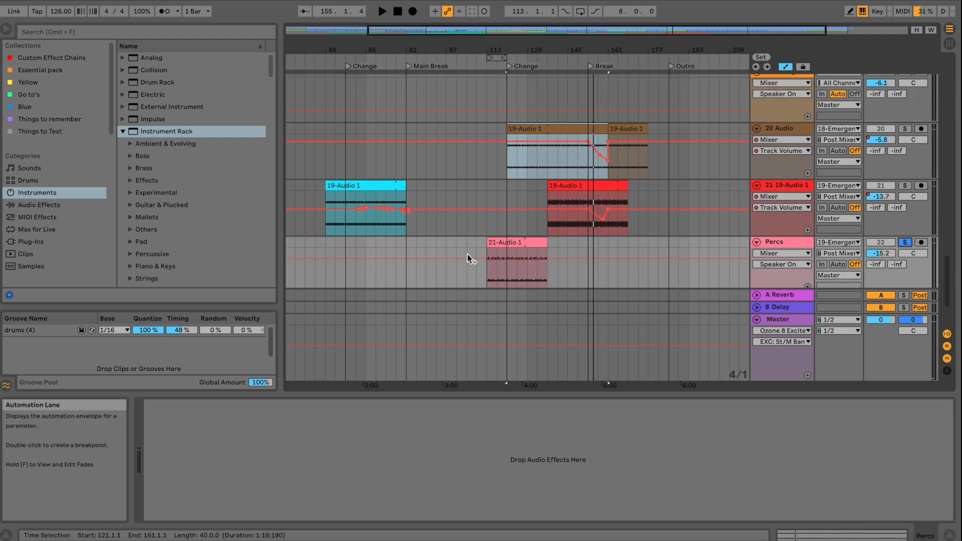
click(486, 274)
key(space)
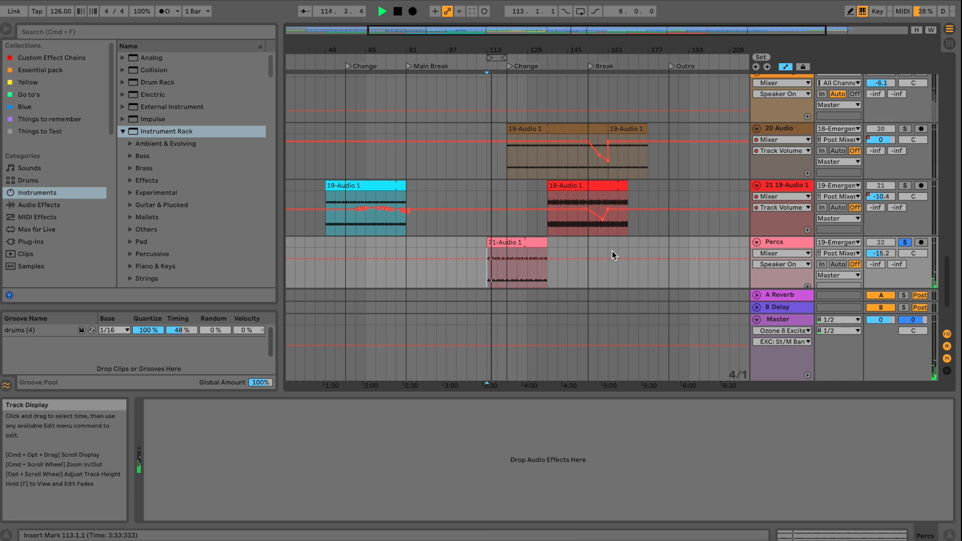
double_click(511, 243)
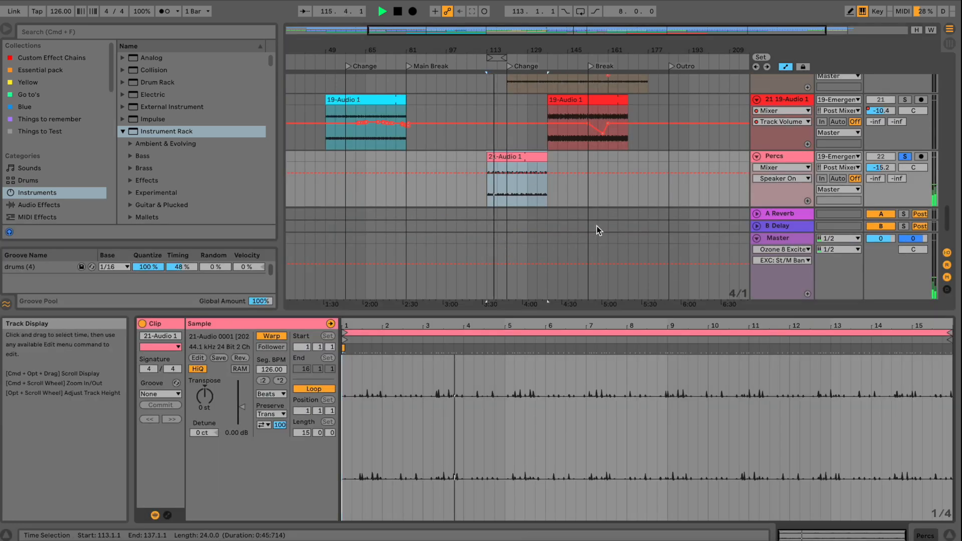
Turn off the solo on Percs and deactivate and reactivate the track to compare the full mix
click(905, 156)
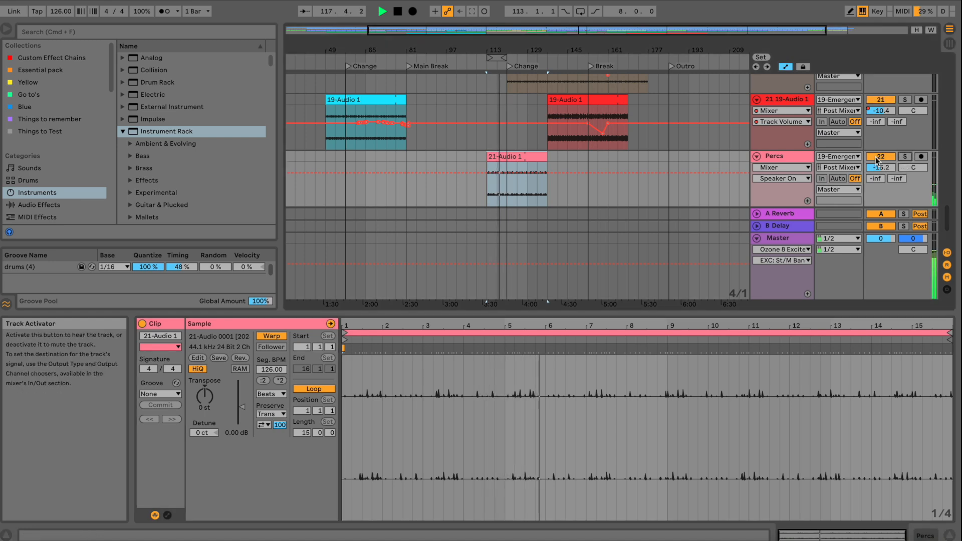
click(876, 158)
click(876, 157)
Try the Percs track volume at 3.0 dB in the full mix and undo the change
drag(882, 167, 886, 167)
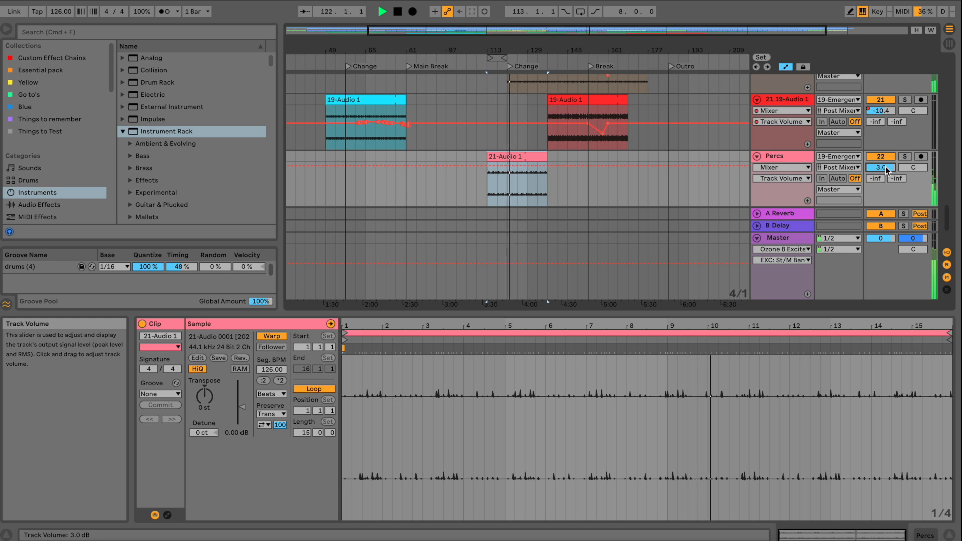
key(super+z)
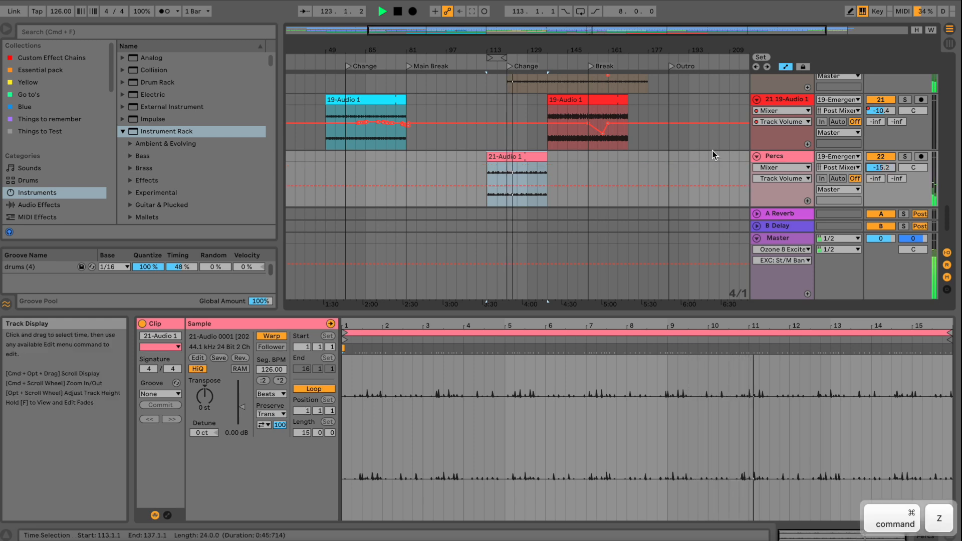
Deactivate and reactivate the Percs track once more in the full mix and stop playback
click(874, 158)
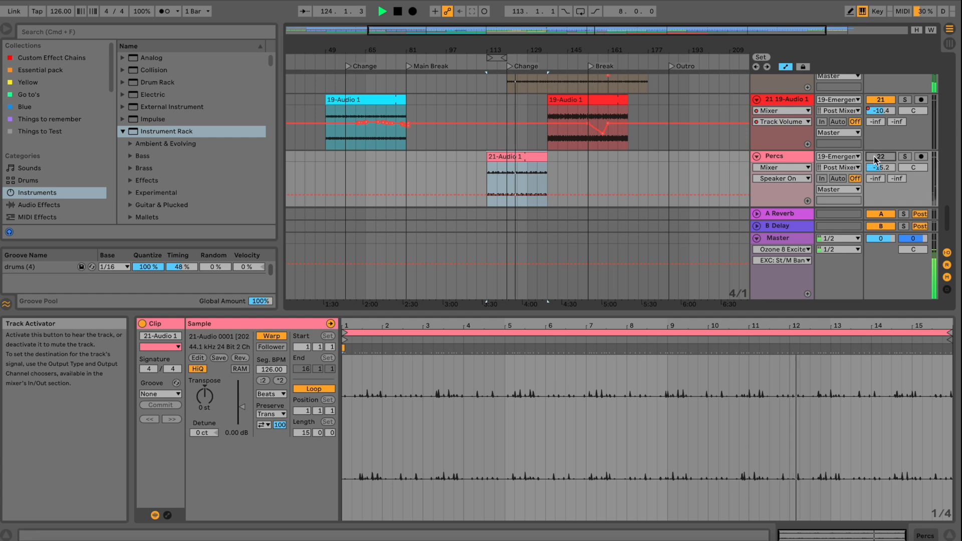
click(874, 157)
key(space)
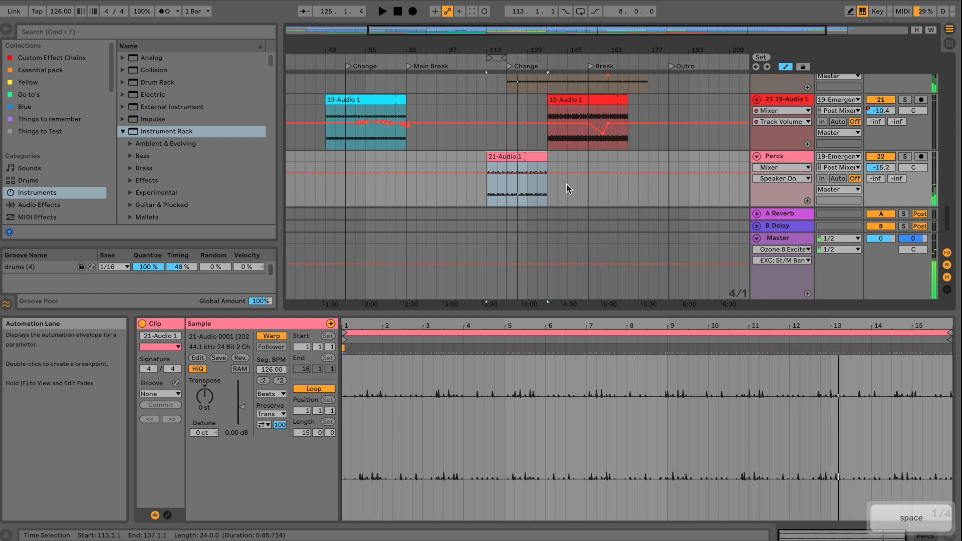
Solo track 17 IQSounds, open its clip at bar 65 and play from there
scroll(578, 166, up, 5)
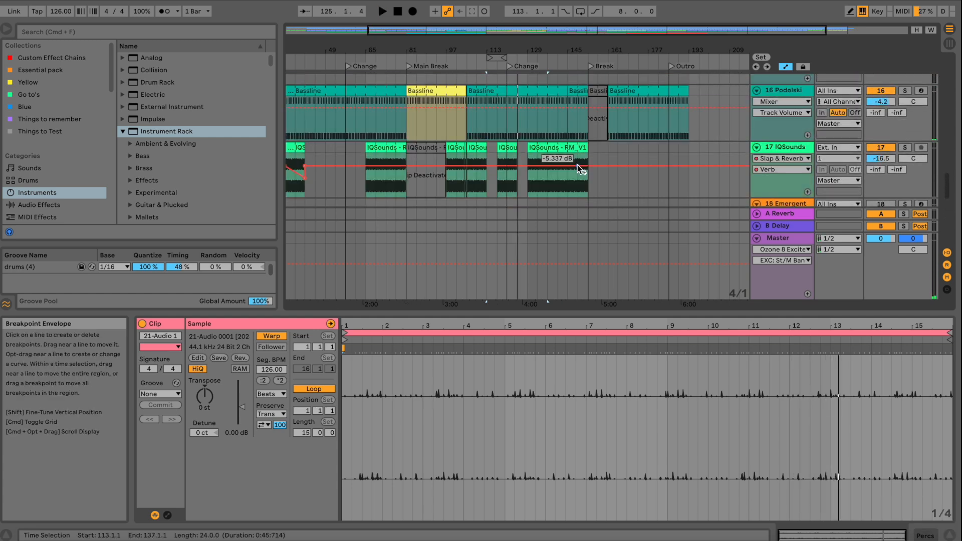
drag(446, 47, 445, 30)
click(334, 147)
click(905, 147)
scroll(701, 150, up, 1)
click(411, 155)
scroll(418, 156, up, 2)
double_click(404, 66)
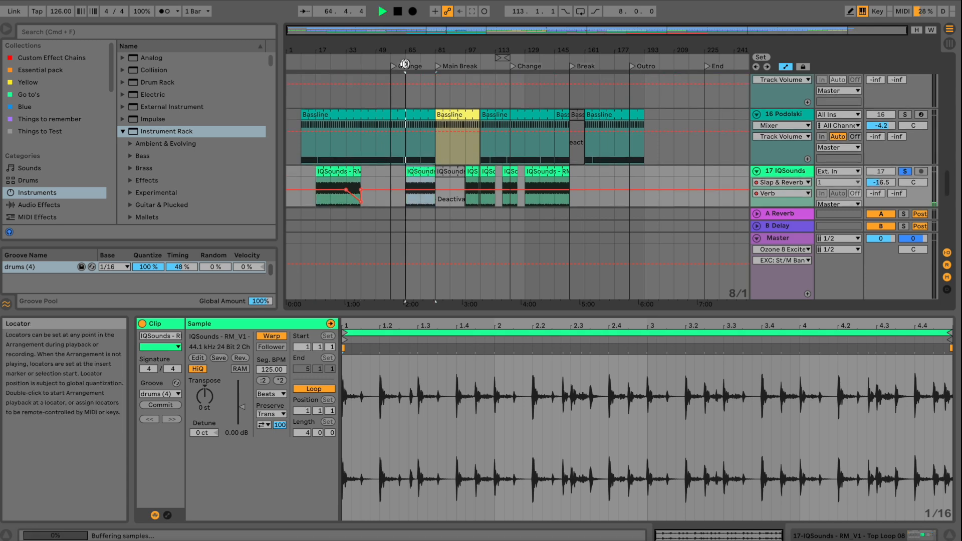
Show track 17 IQSounds' Slap & Reverb rack and bypass and re-enable it to compare the sound
scroll(507, 126, down, 4)
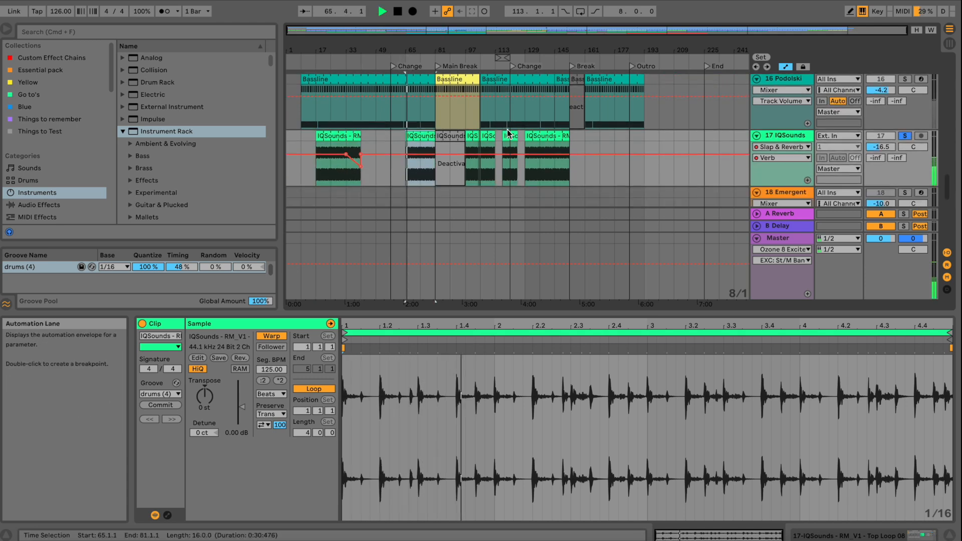
click(770, 138)
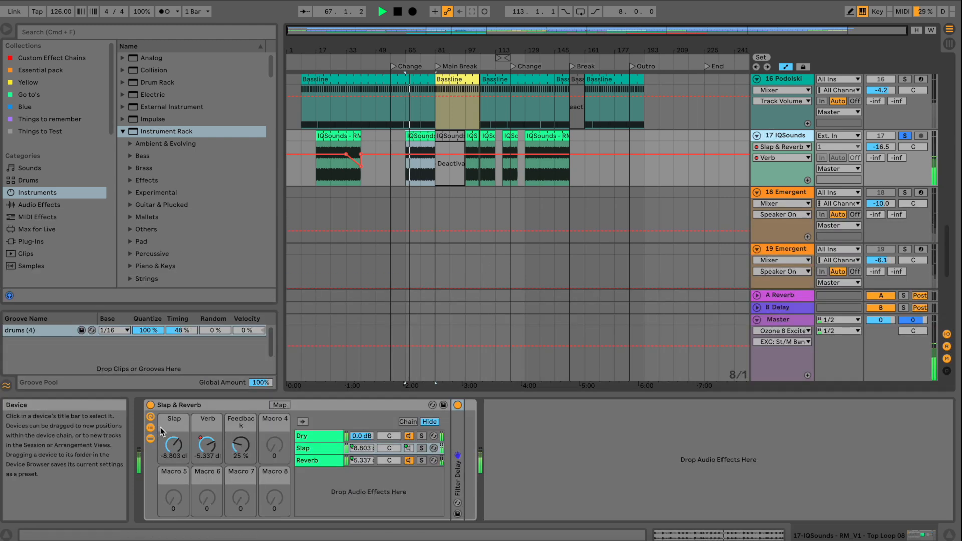
click(150, 406)
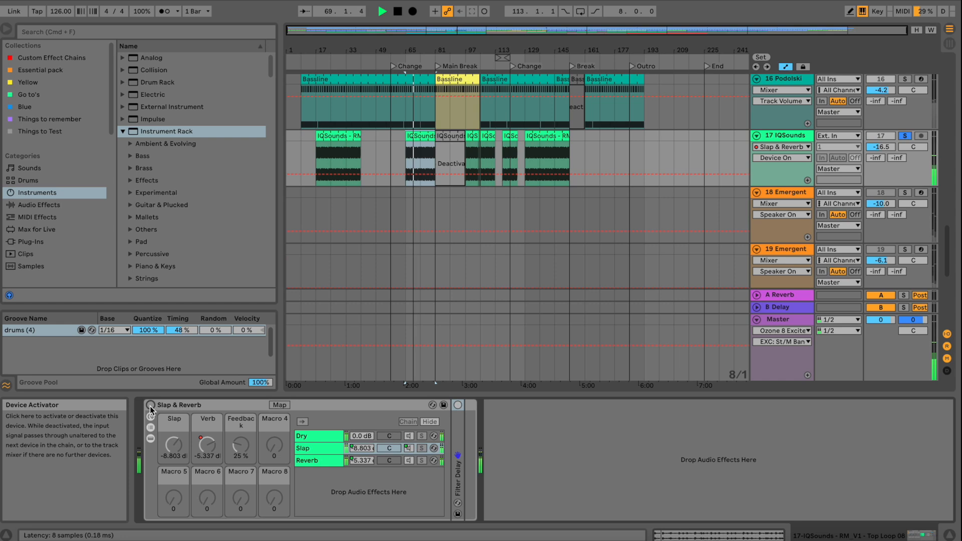
click(150, 406)
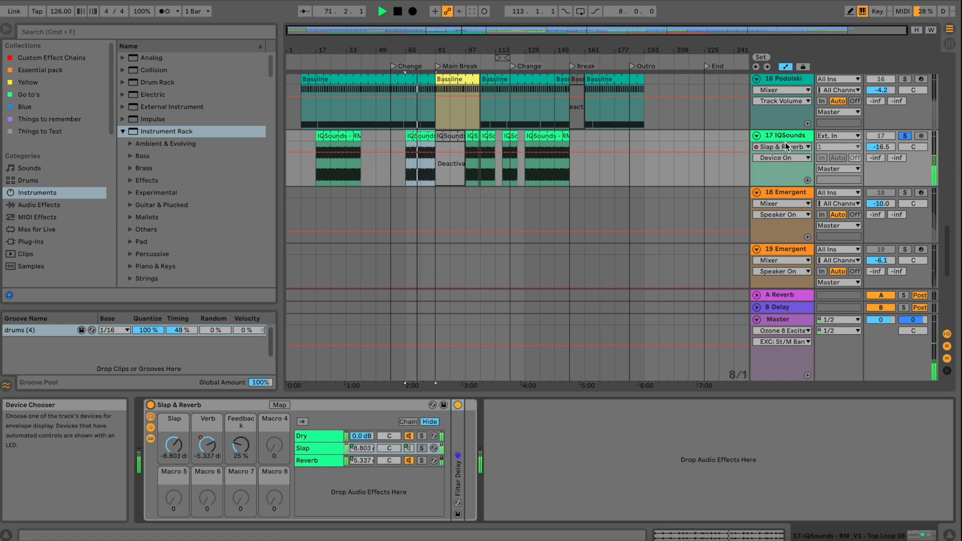
Show track 12 Ruffin Studio's drum rack and add tracks 11 drums (4), 12 and 13 to the solo with IQSounds
scroll(780, 140, up, 8)
scroll(780, 139, up, 2)
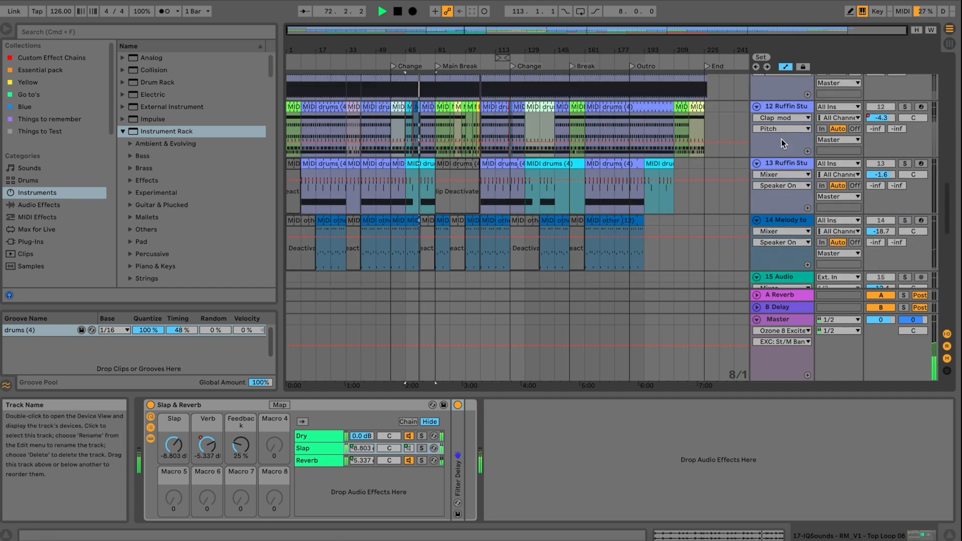
click(776, 113)
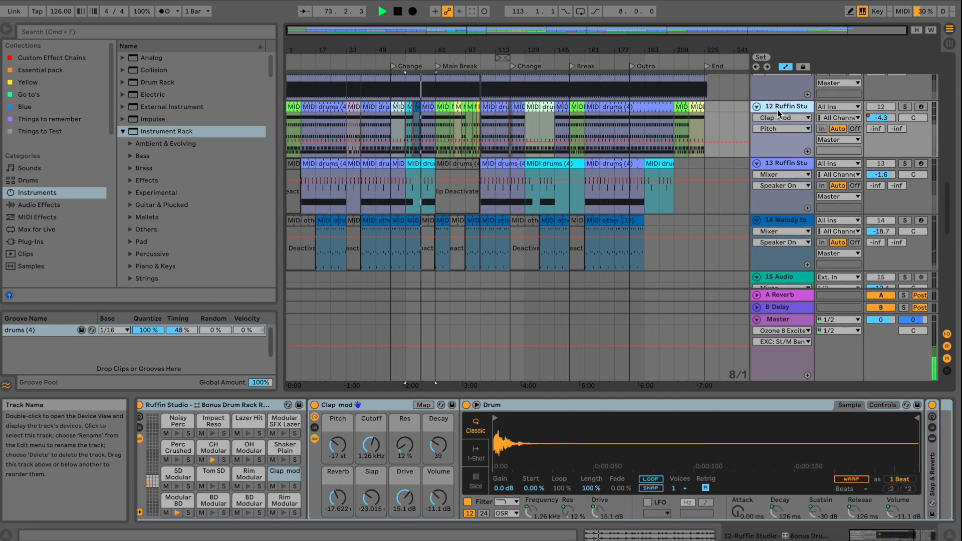
scroll(779, 114, up, 2)
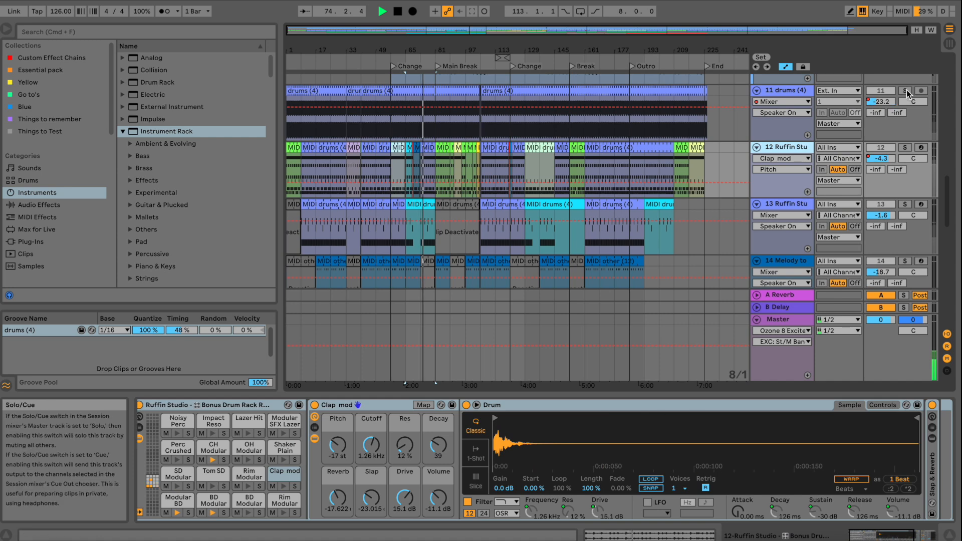
click(905, 91)
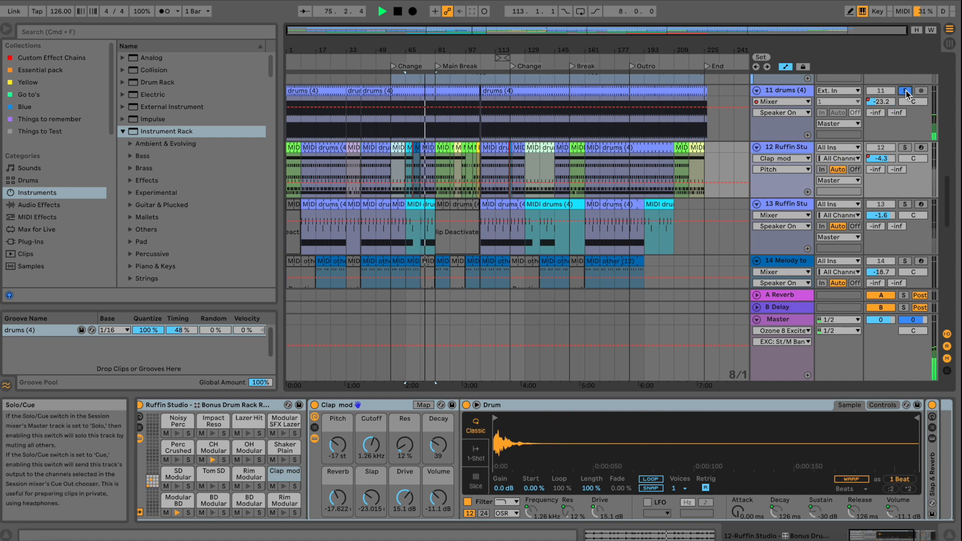
click(905, 147)
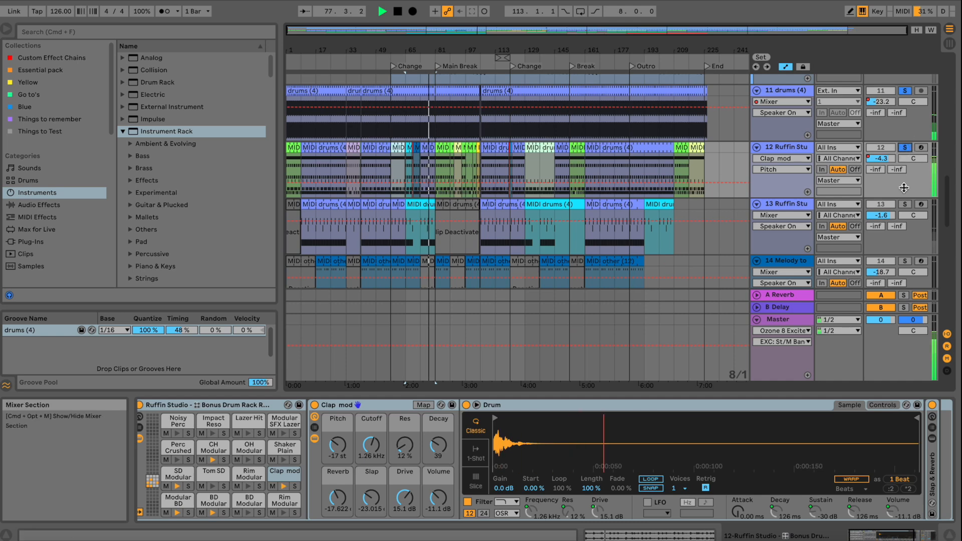
click(905, 205)
Solo the Percs track briefly, turn all track solos off and stop playback
scroll(906, 213, down, 2)
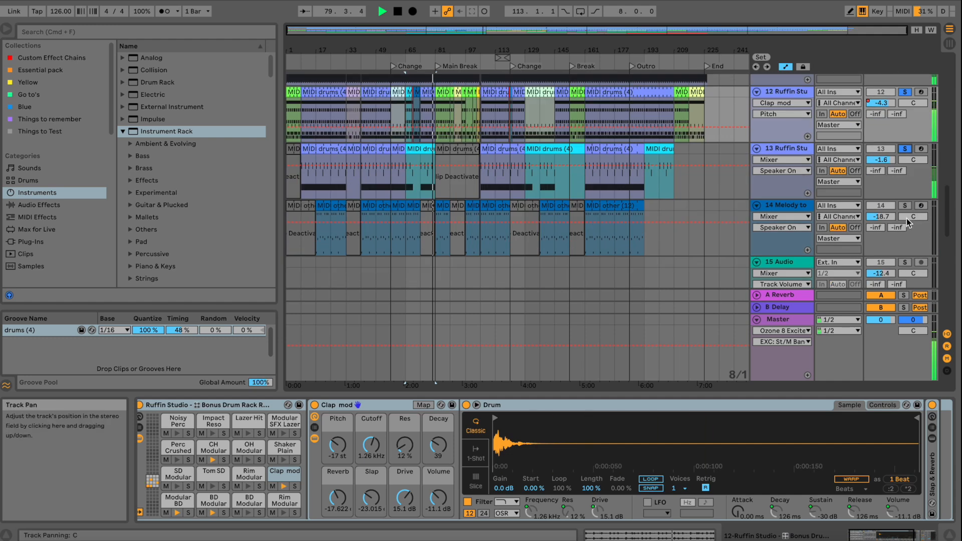
scroll(907, 223, down, 6)
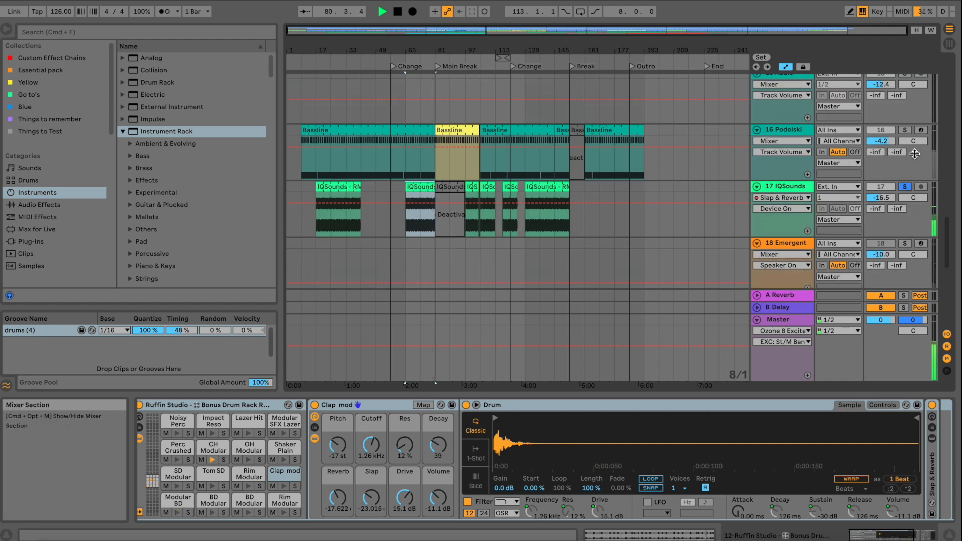
scroll(915, 153, down, 6)
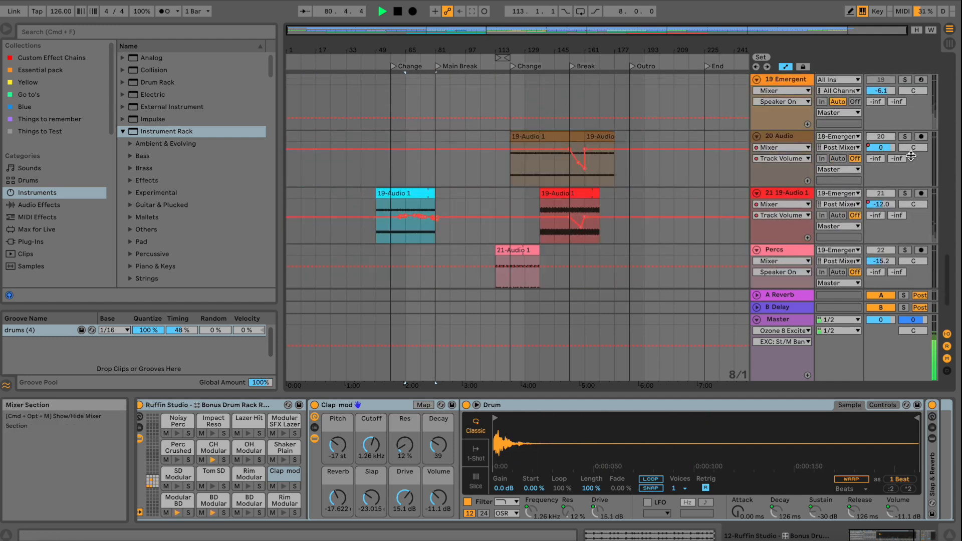
click(905, 250)
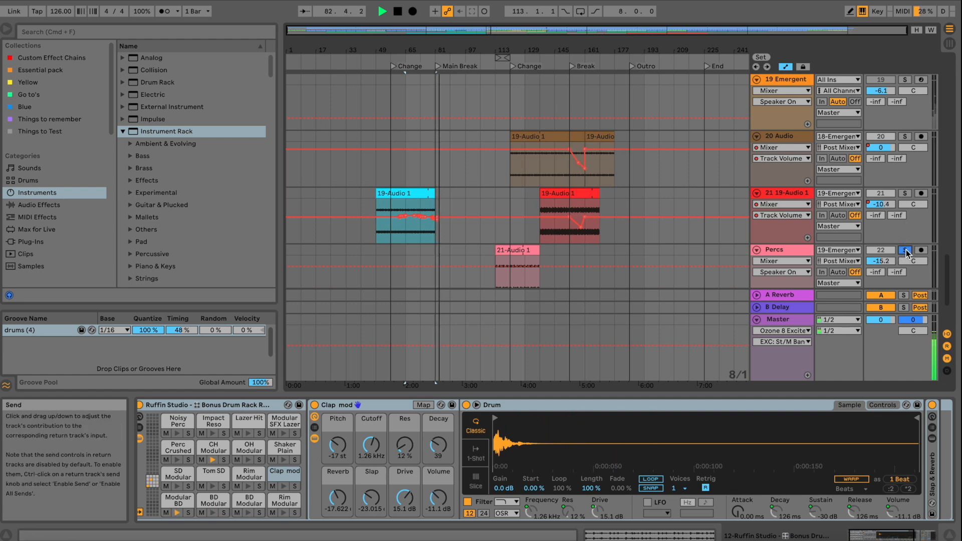
Show track 14 Melody to MIDI's device chain and select its clip at bar 41
scroll(904, 210, up, 20)
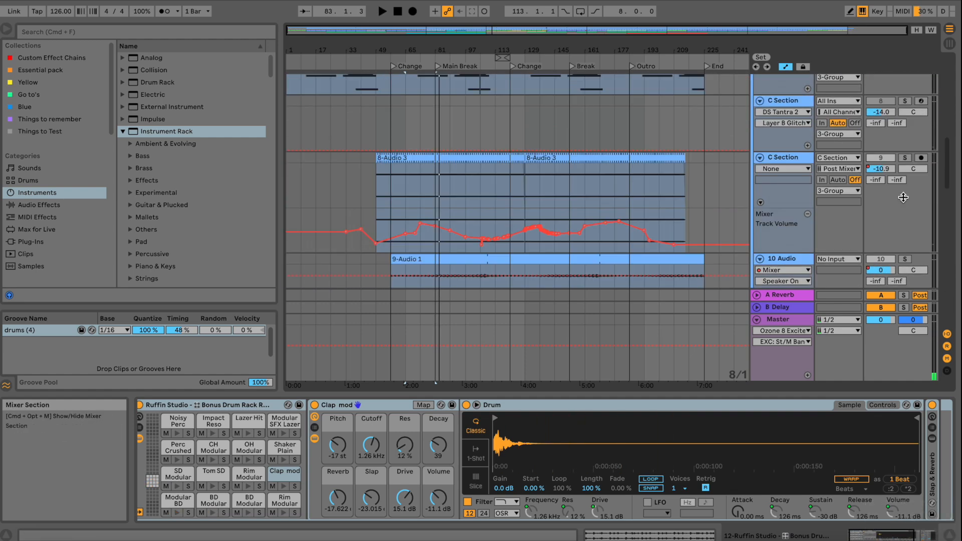
scroll(903, 199, down, 5)
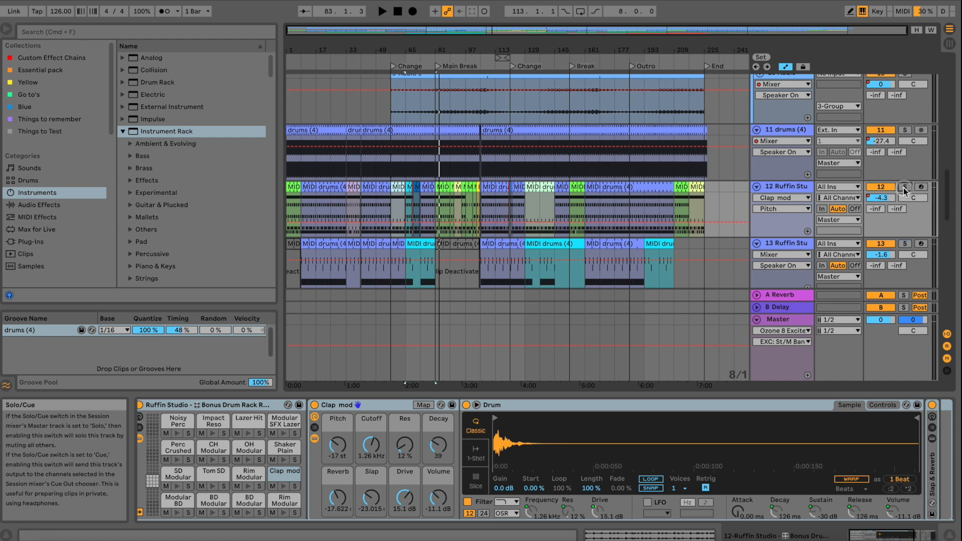
scroll(905, 192, down, 3)
click(800, 222)
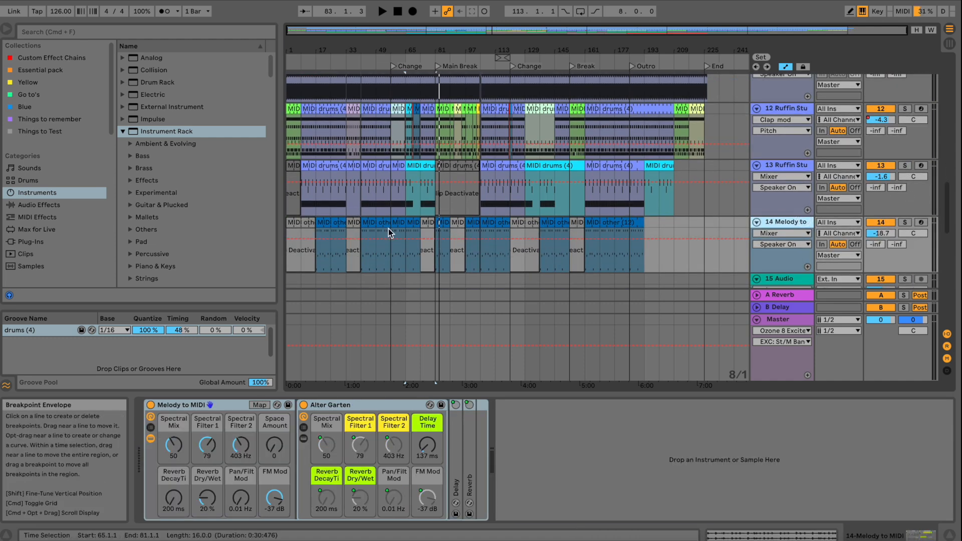
click(370, 222)
Solo track 14, use hot-swap to locate the Alter Garten rack's preset in the Spectral Textures pack, and play from bar 41
click(909, 224)
key(q)
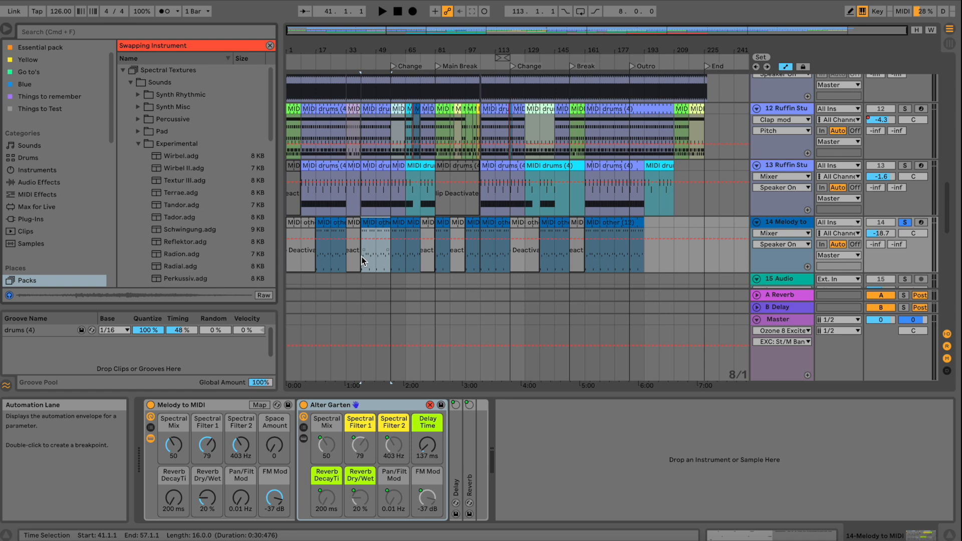
key(space)
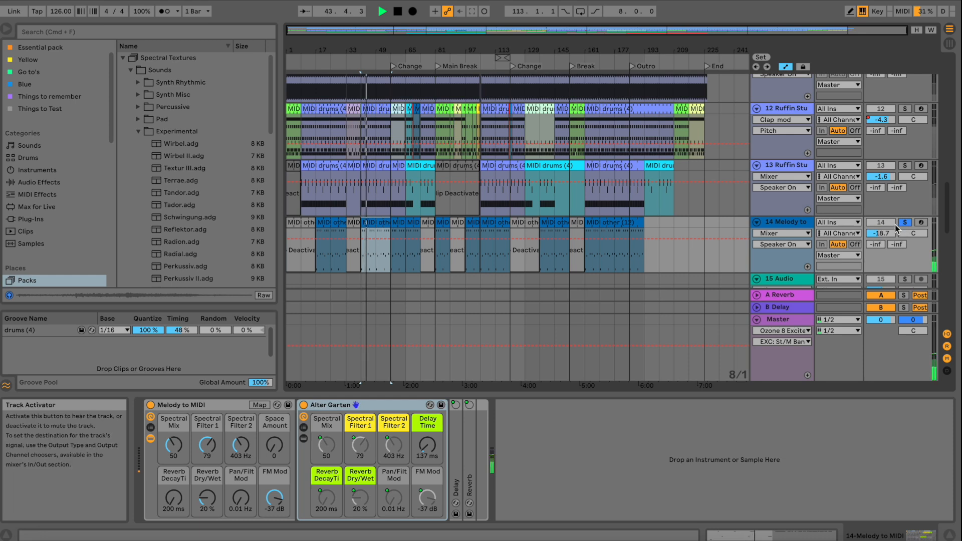
Add the drum tracks and 17 IQSounds to track 14's solo for comparison, clear the solos and stop playback
click(904, 165)
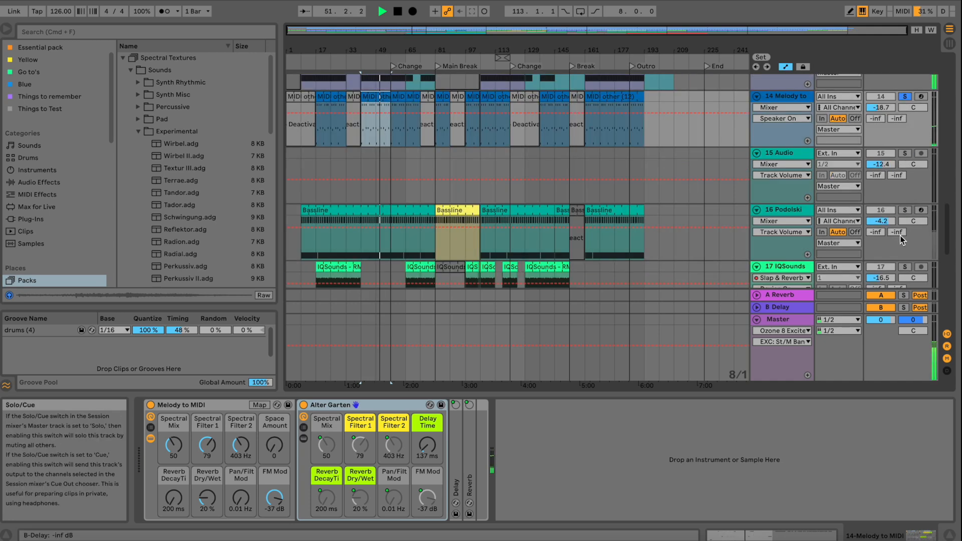
click(905, 266)
scroll(907, 247, down, 1)
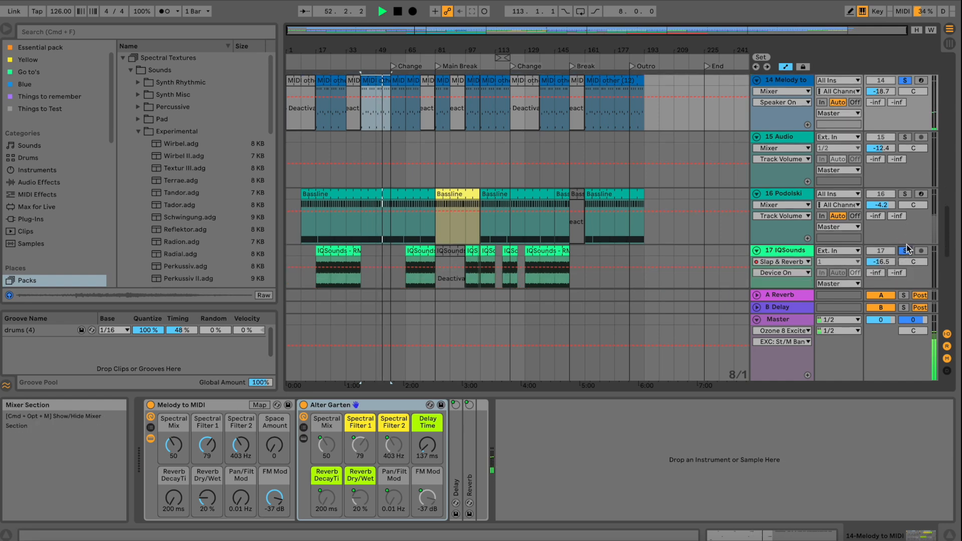
scroll(906, 245, down, 1)
scroll(906, 244, up, 5)
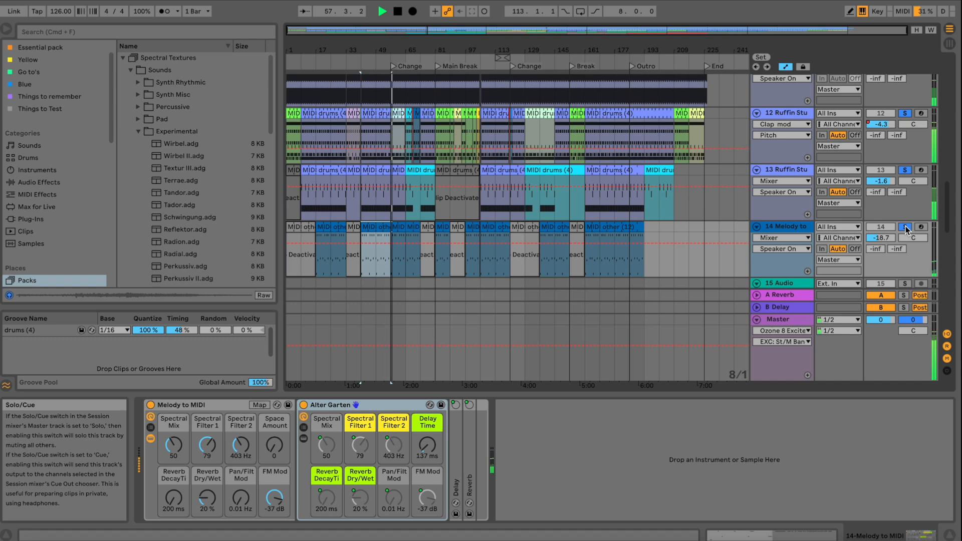
click(906, 228)
key(space)
Solo track 16 Podolski, open its plug-in window to show the SM Smoothbass preset, and close the window
scroll(886, 186, down, 3)
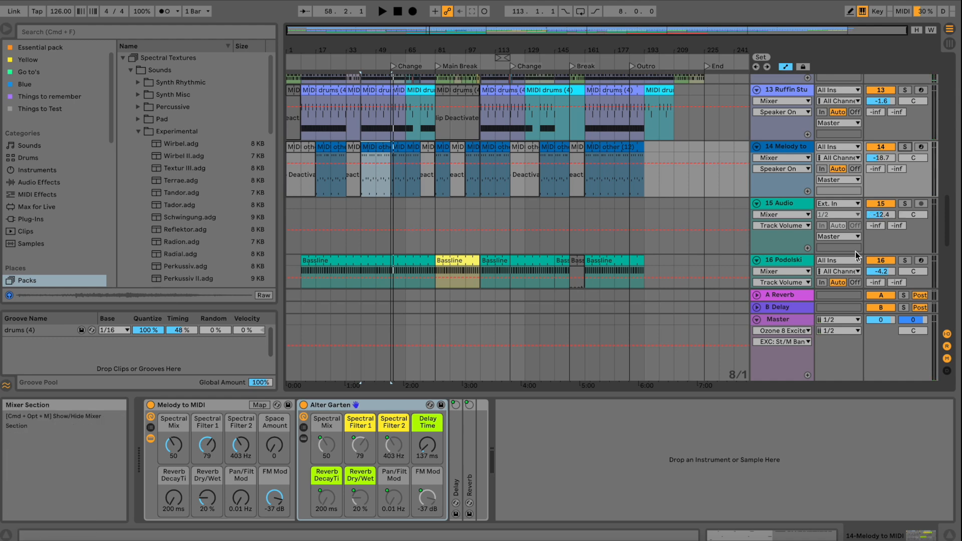
click(799, 263)
scroll(791, 238, down, 2)
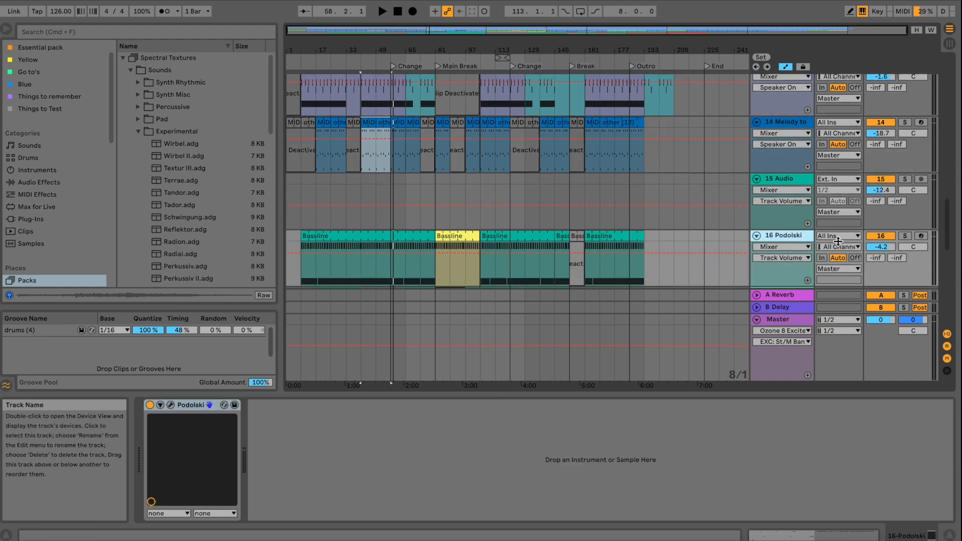
click(904, 236)
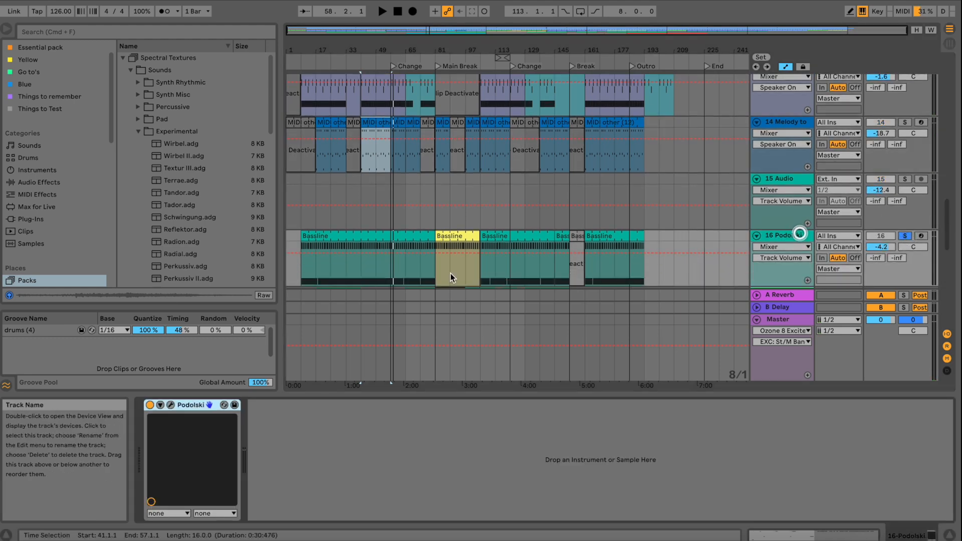
click(170, 404)
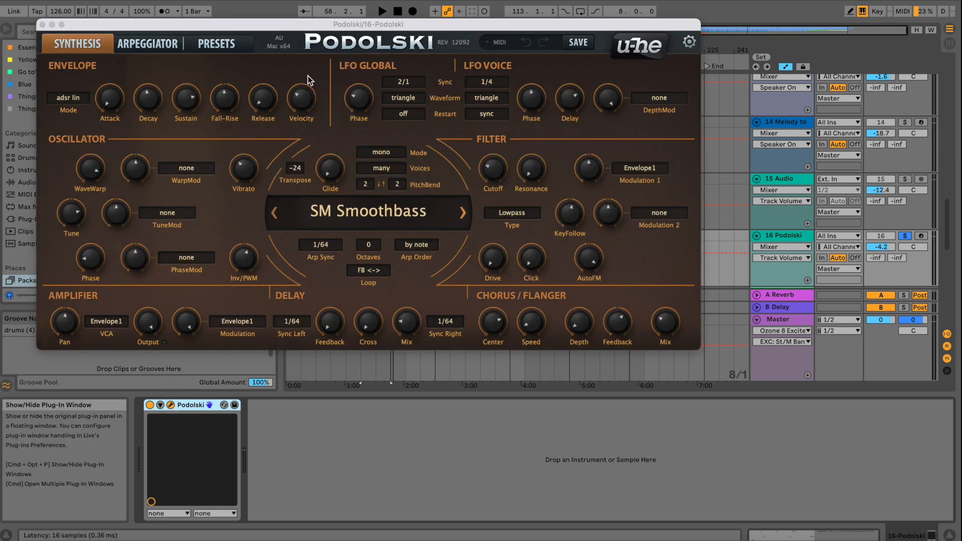
click(43, 25)
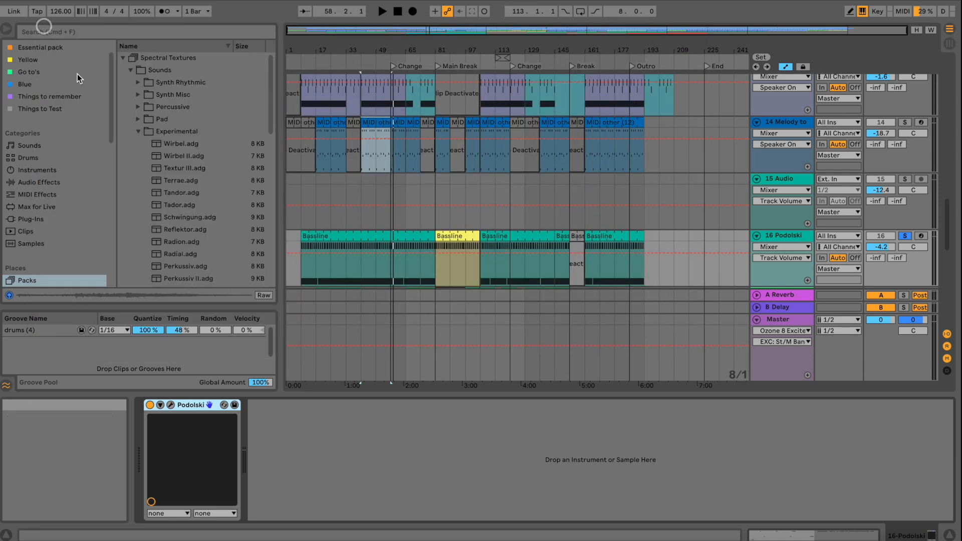
Play the soloed Podolski Bassline clip from bar 57
click(403, 238)
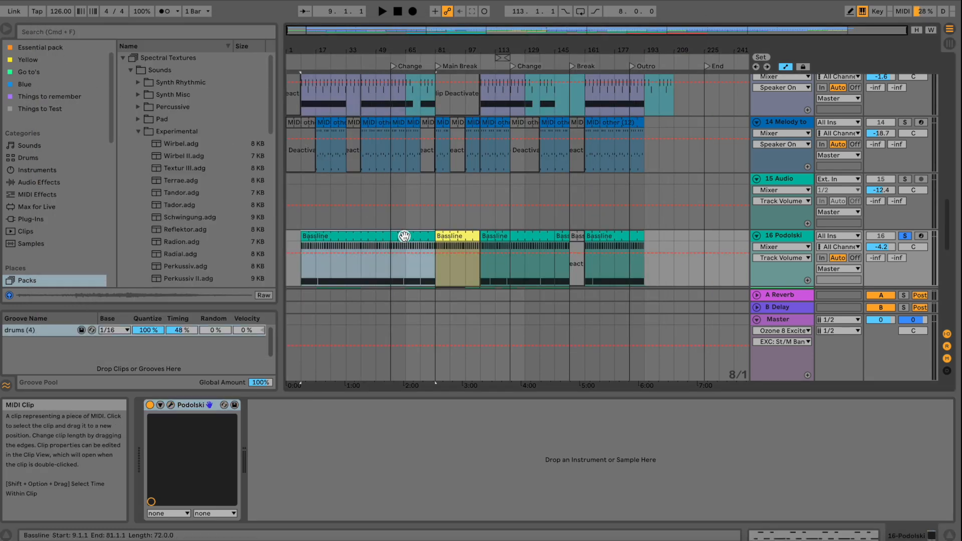
click(388, 269)
key(space)
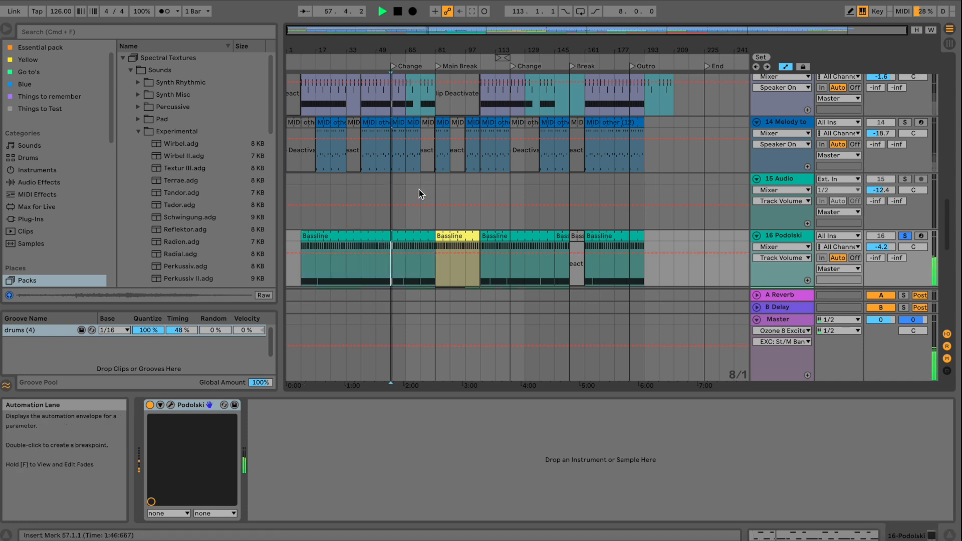
Add track 14 Melody to MIDI, the two Ruffin Studio tracks and 11 drums (4) to the Podolski bassline's solo during playback
click(905, 122)
scroll(907, 115, up, 3)
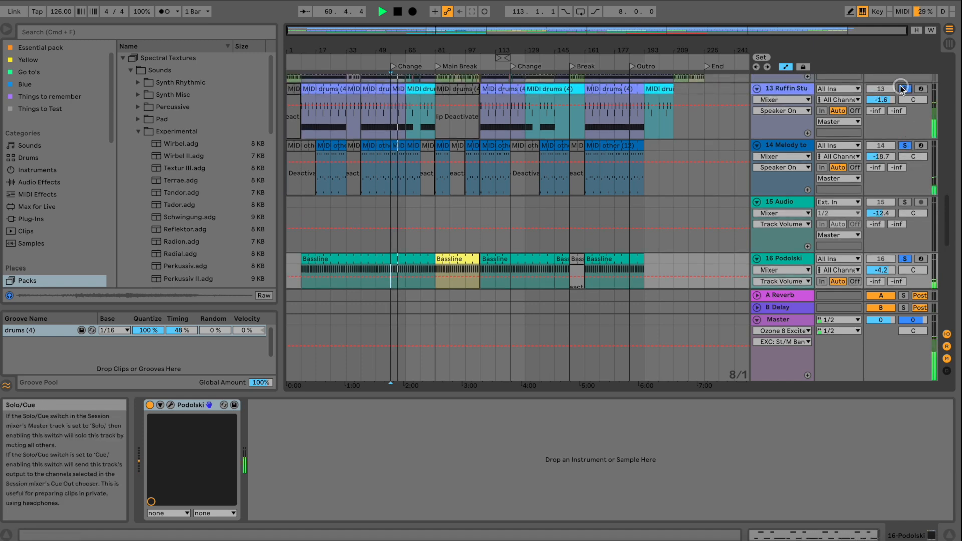
scroll(903, 86, up, 6)
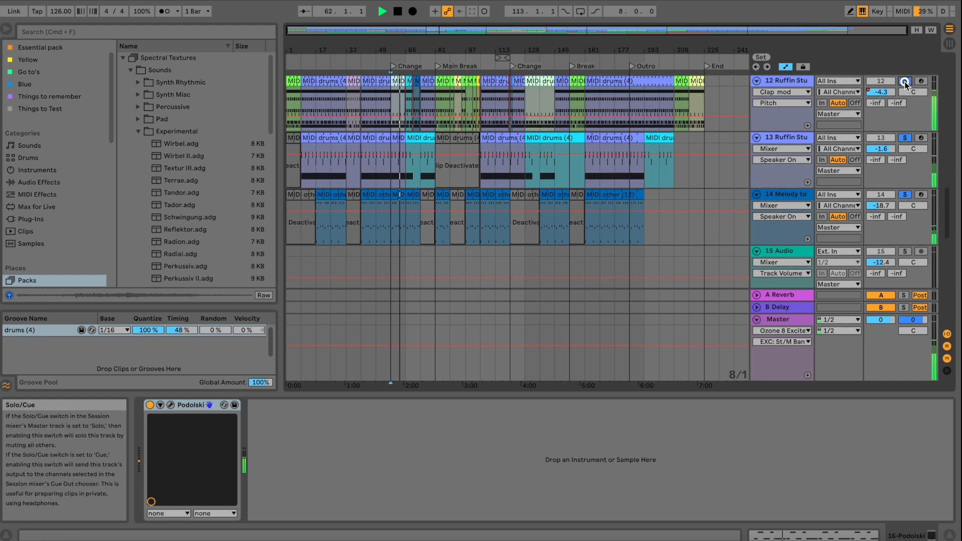
scroll(905, 86, up, 10)
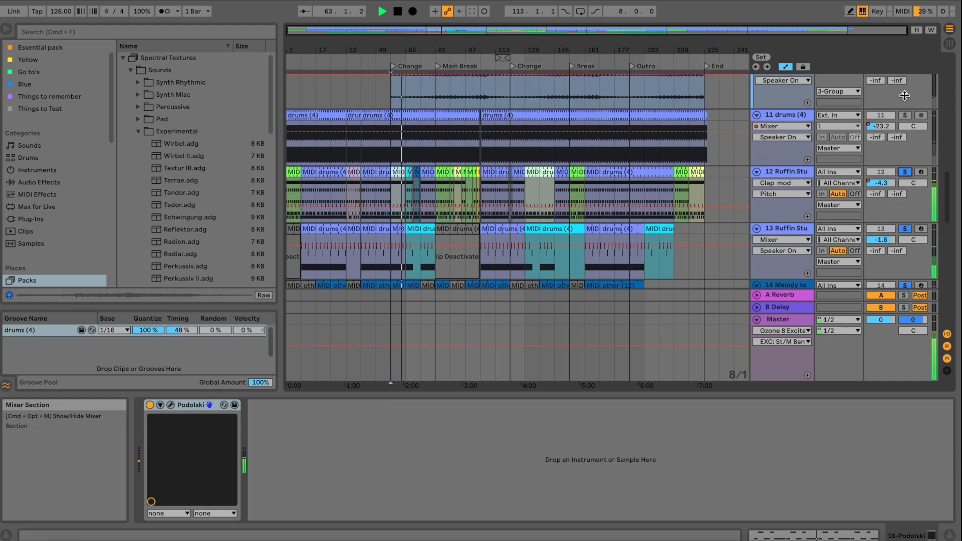
click(904, 115)
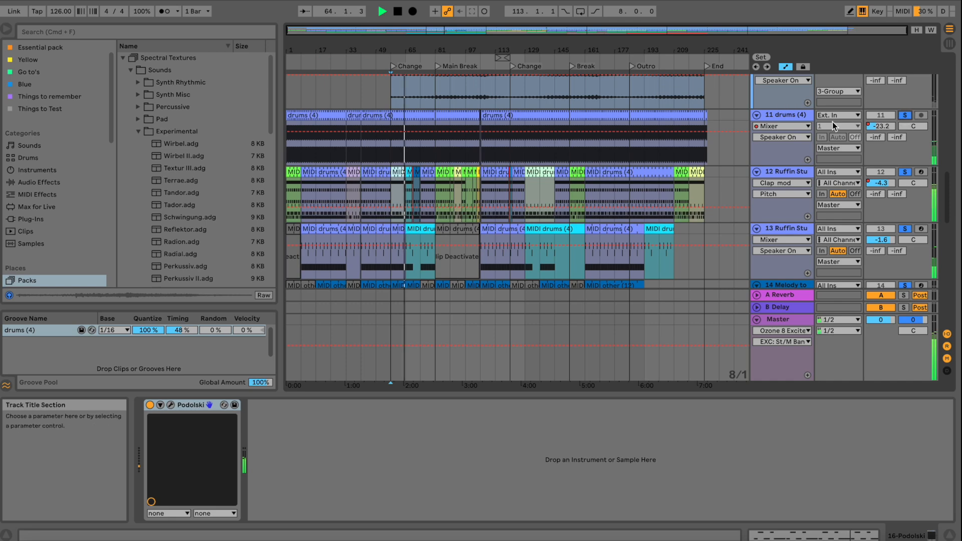
scroll(847, 130, up, 3)
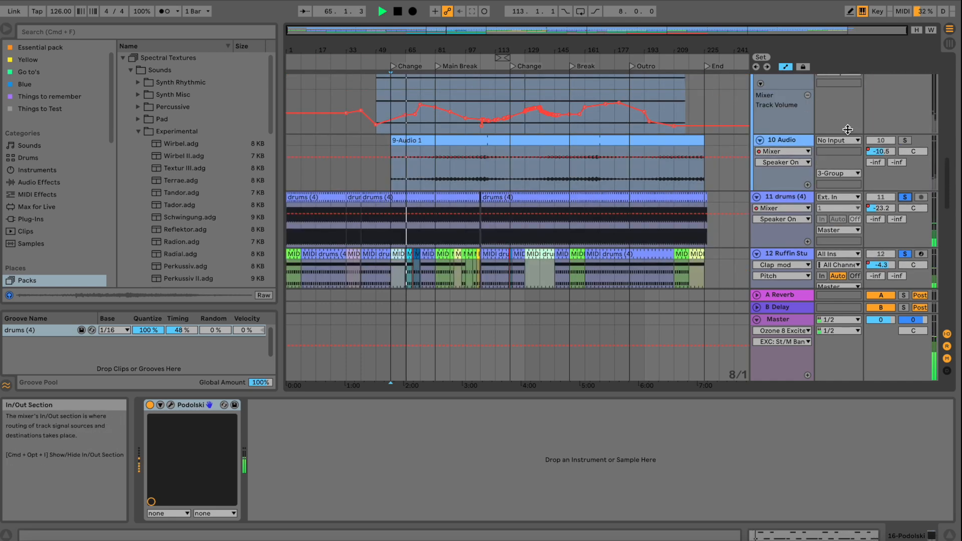
Include tracks 17 IQSounds and 21 19-Audio 1 in the soloed mix
scroll(847, 130, down, 6)
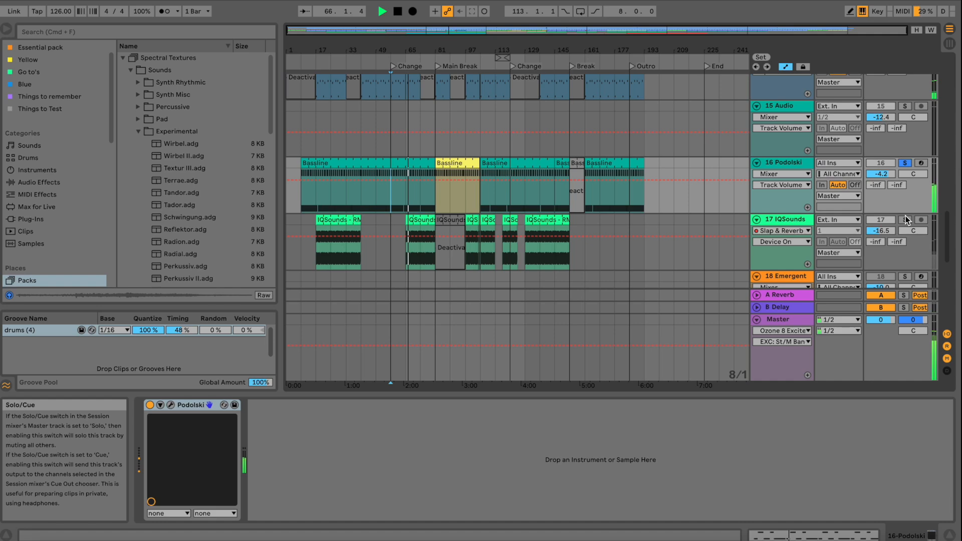
scroll(905, 213, down, 4)
scroll(903, 207, down, 1)
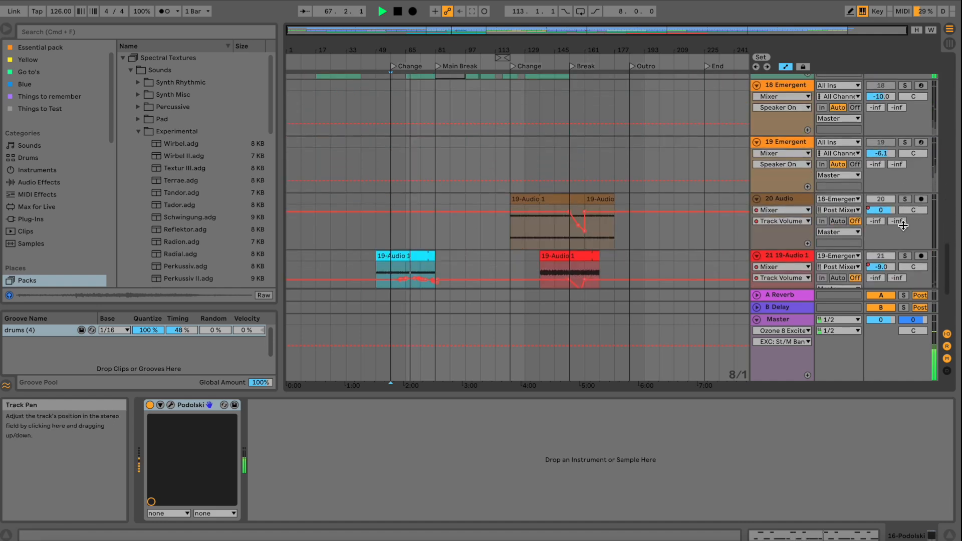
scroll(905, 243, down, 2)
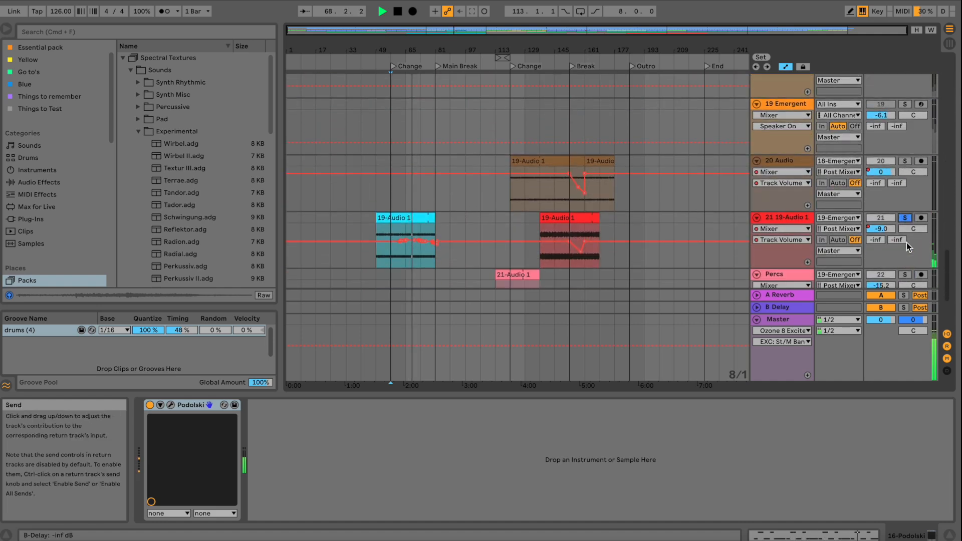
scroll(906, 245, down, 6)
scroll(904, 216, up, 10)
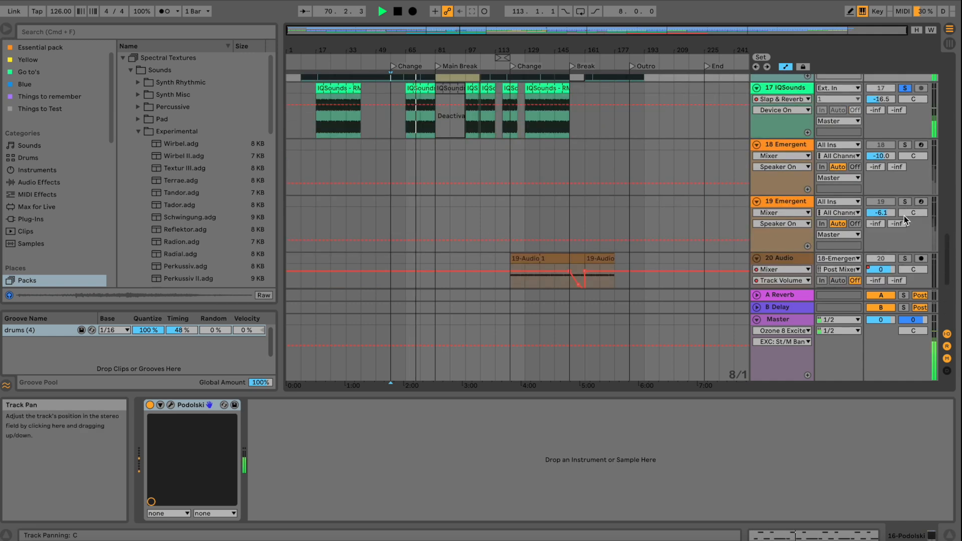
scroll(856, 159, up, 4)
scroll(865, 154, up, 2)
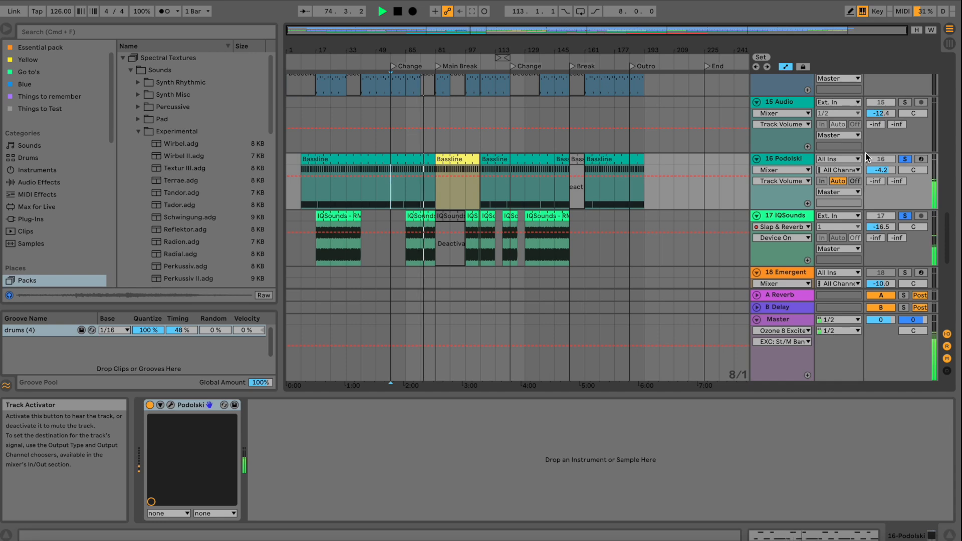
Select 3 Group and add it to the soloed tracks
scroll(866, 157, up, 10)
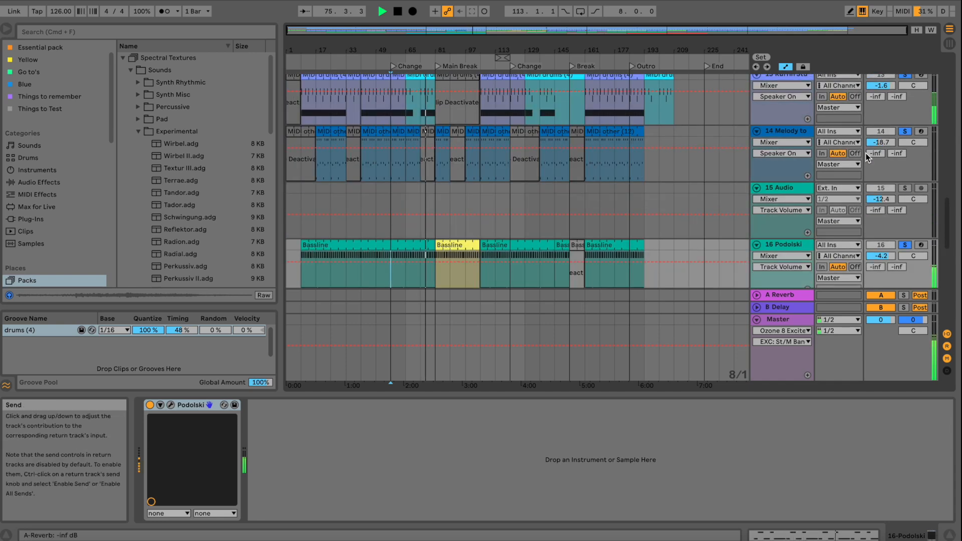
scroll(866, 157, up, 3)
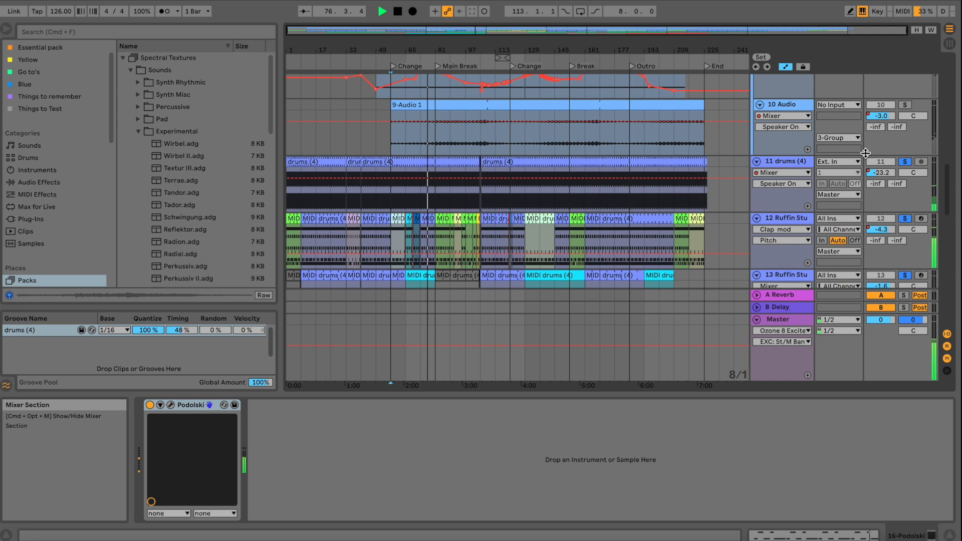
scroll(866, 157, up, 6)
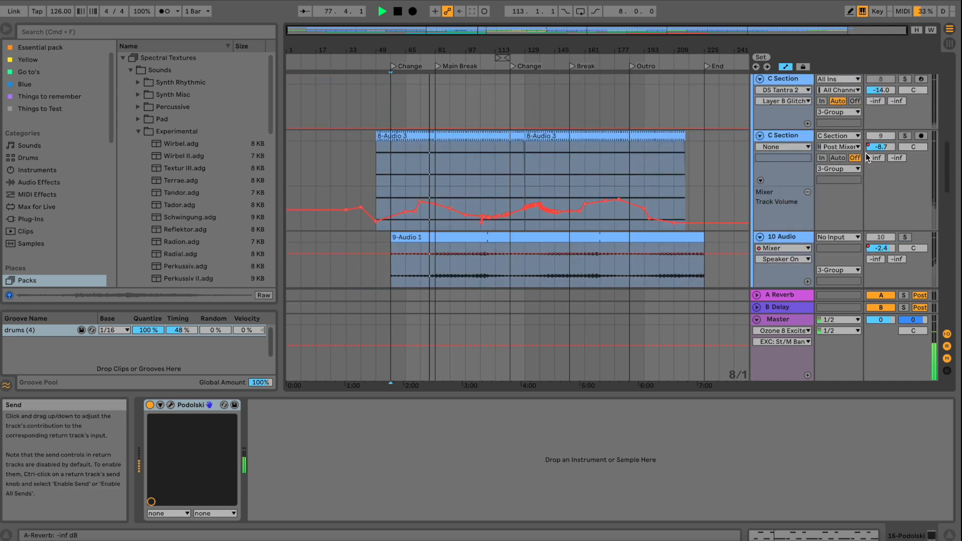
scroll(866, 156, up, 4)
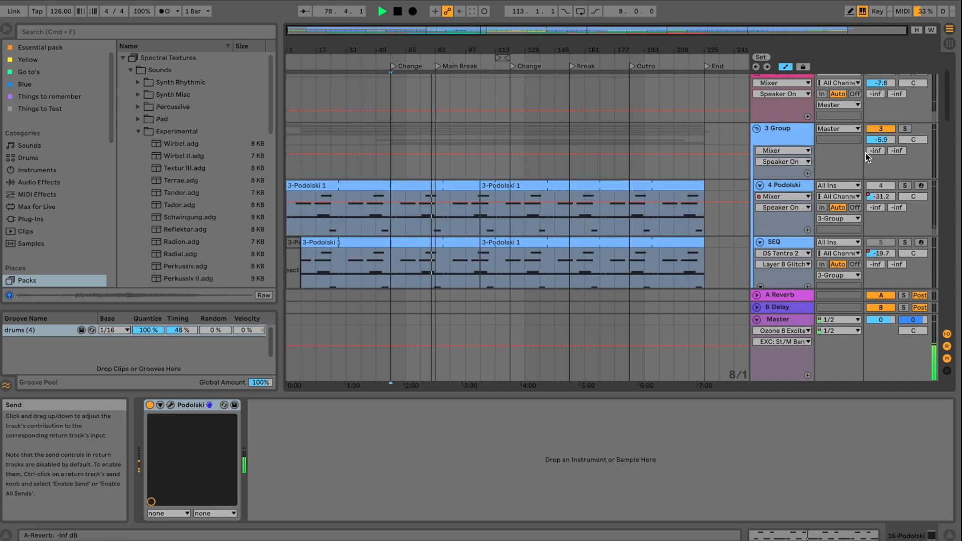
click(780, 140)
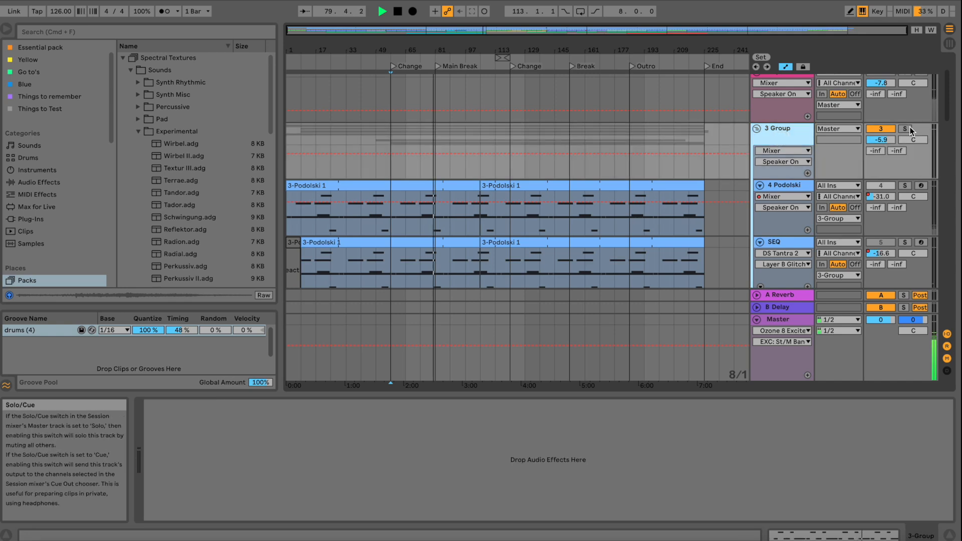
click(905, 129)
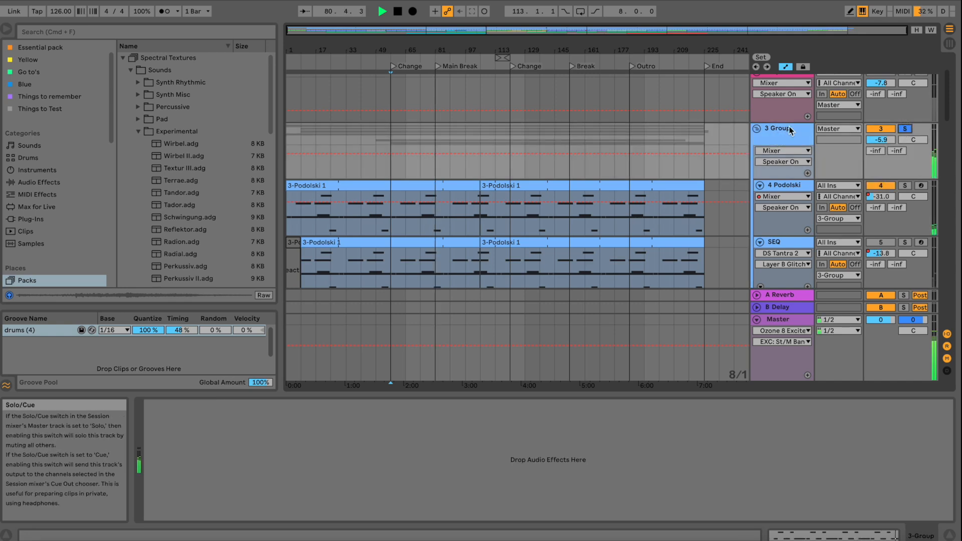
Look through 3 Group's Podolski, SEQ, SFX, C Section and audio tracks while the solo mix plays
scroll(473, 153, down, 1)
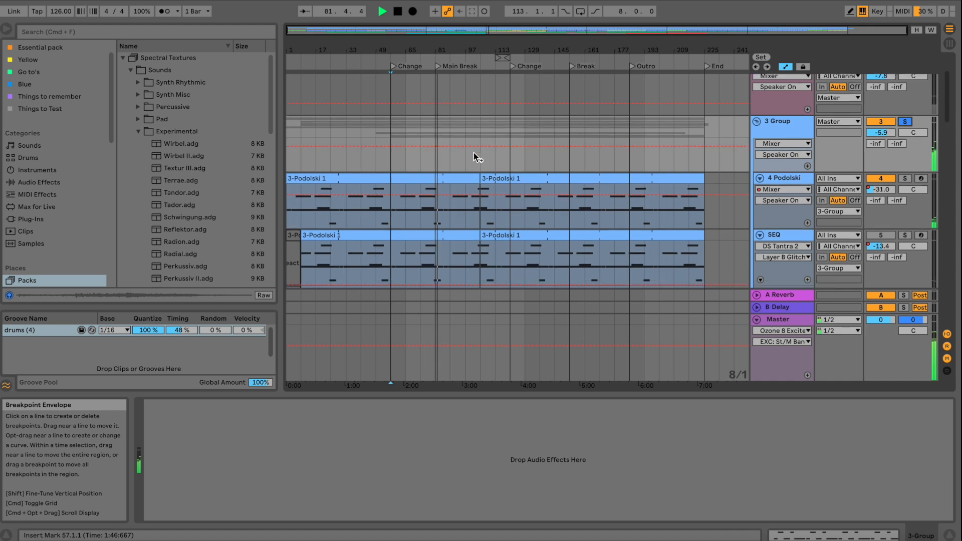
scroll(473, 152, down, 10)
scroll(473, 154, down, 2)
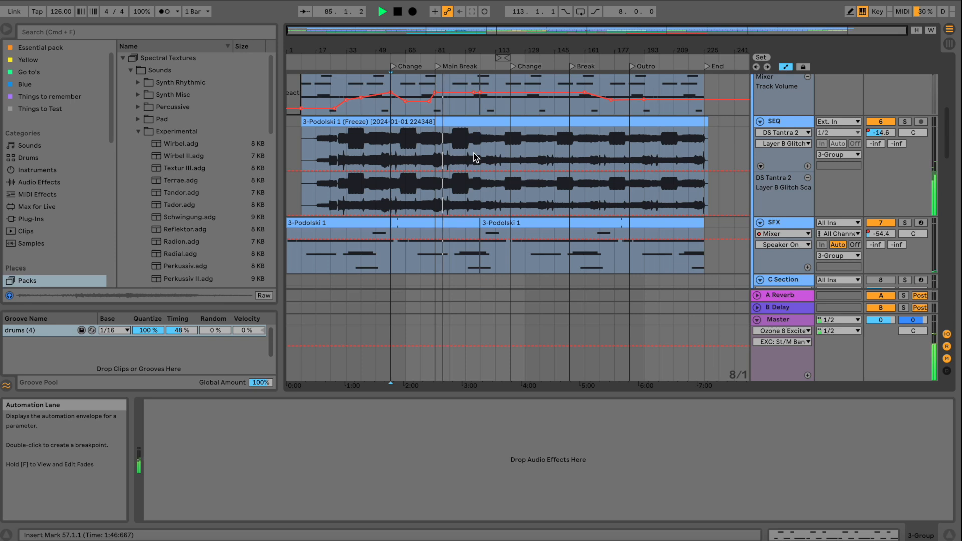
scroll(490, 154, down, 5)
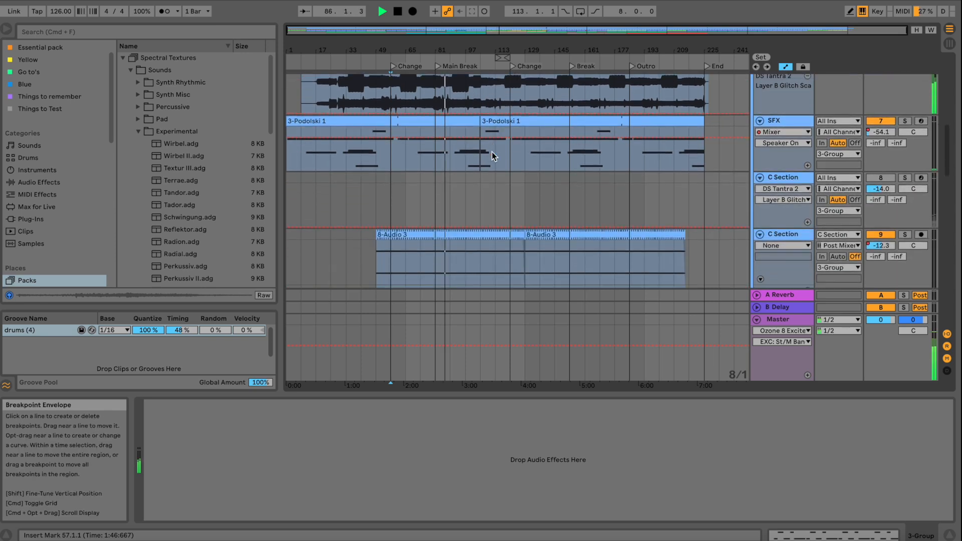
scroll(492, 152, down, 4)
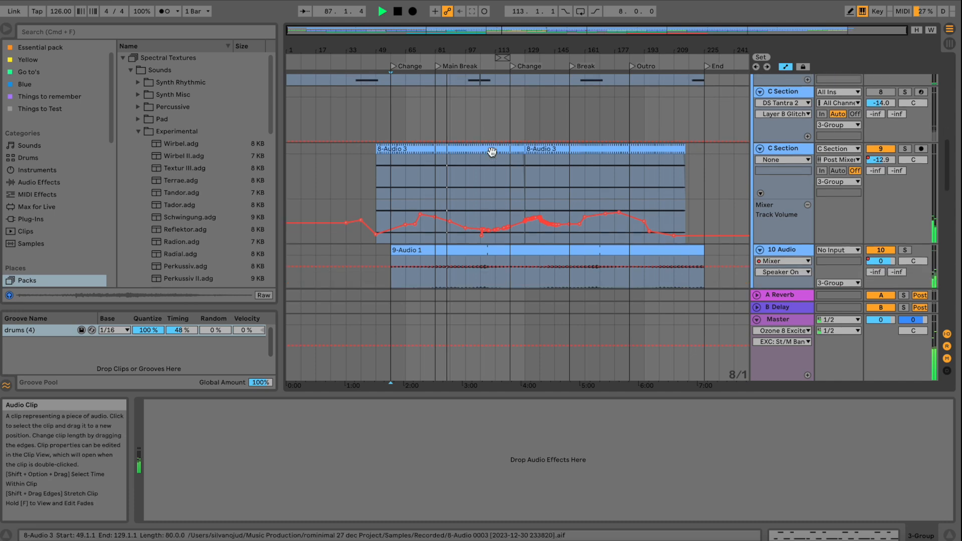
scroll(492, 152, down, 8)
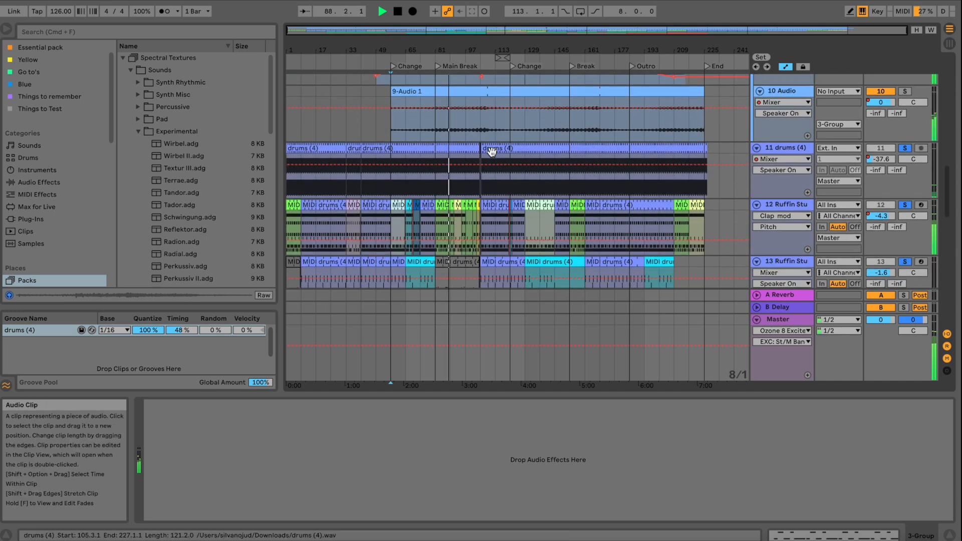
Open the yellow MIDI drums (4) clip at bar 91 on track 12 and examine its hi-hat, clap and kick notes
scroll(491, 152, down, 4)
drag(464, 46, 458, 47)
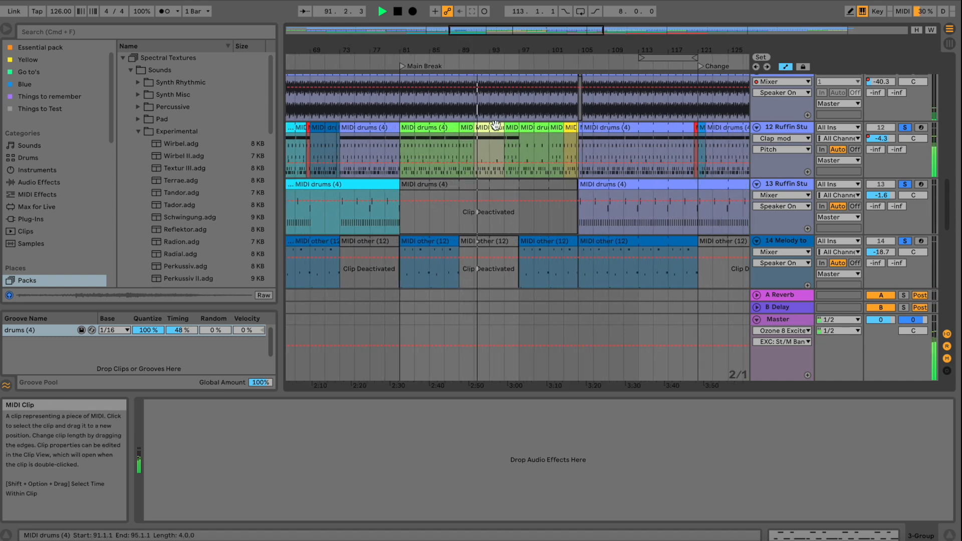
click(491, 128)
double_click(490, 127)
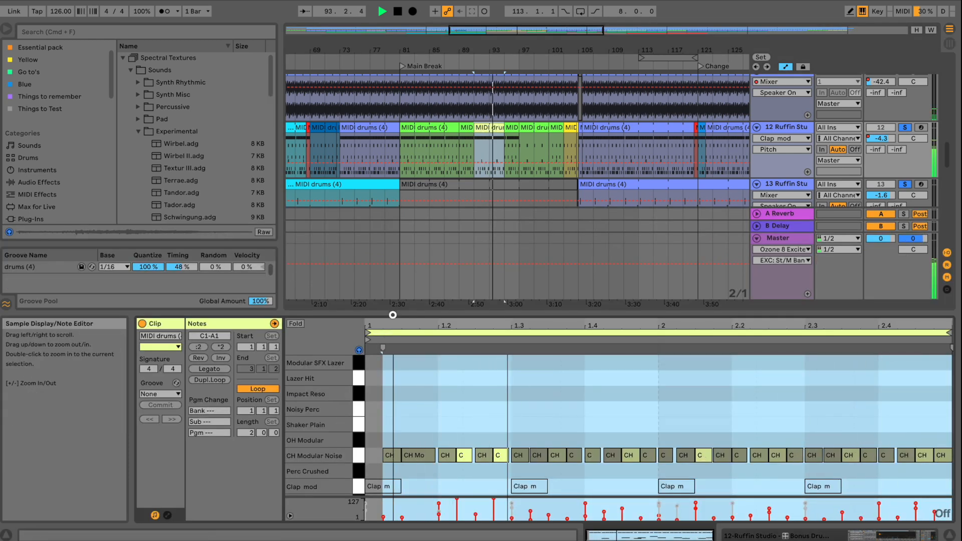
scroll(449, 374, down, 4)
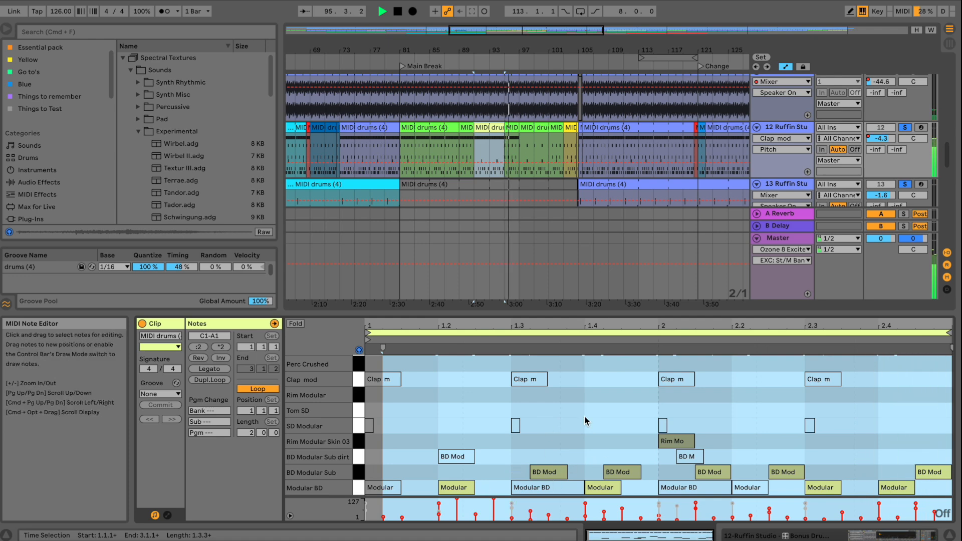
scroll(464, 383, up, 4)
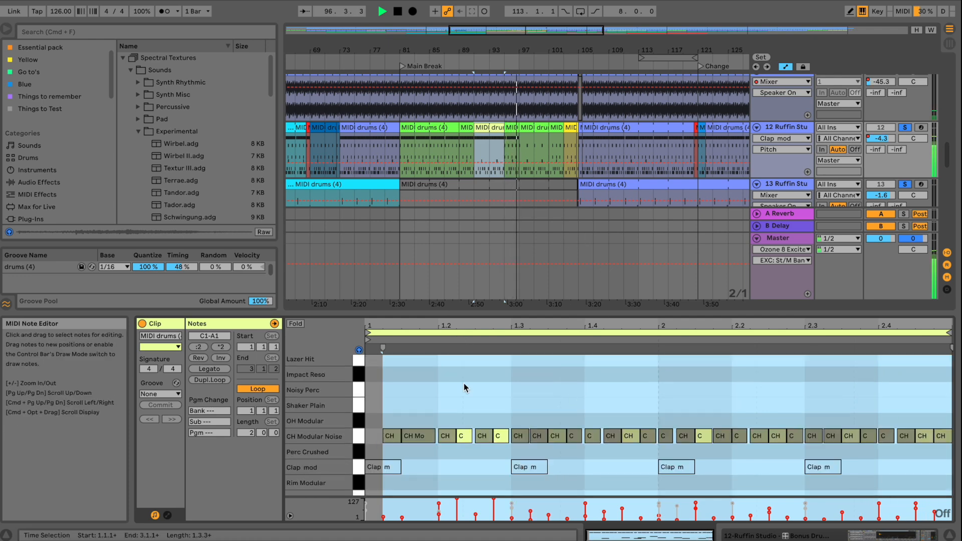
Compare the notes of track 12's green Main Break clips starting at bars 97 and 81
click(531, 155)
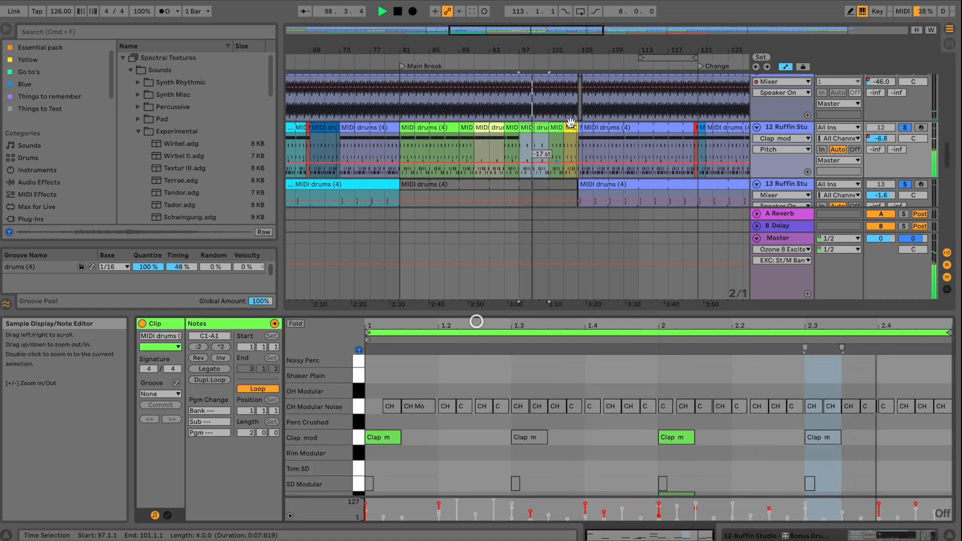
click(426, 131)
right_click(427, 132)
key(Escape)
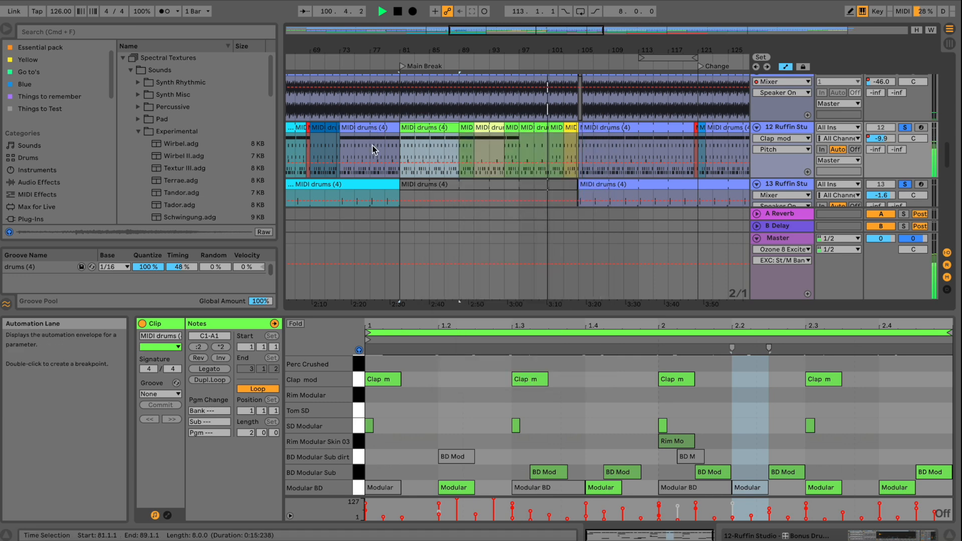
Split bars 75 to 77 of track 12's MIDI drums (4) clip into a separate clip and show its colour choices
drag(357, 153, 369, 154)
key(super+e)
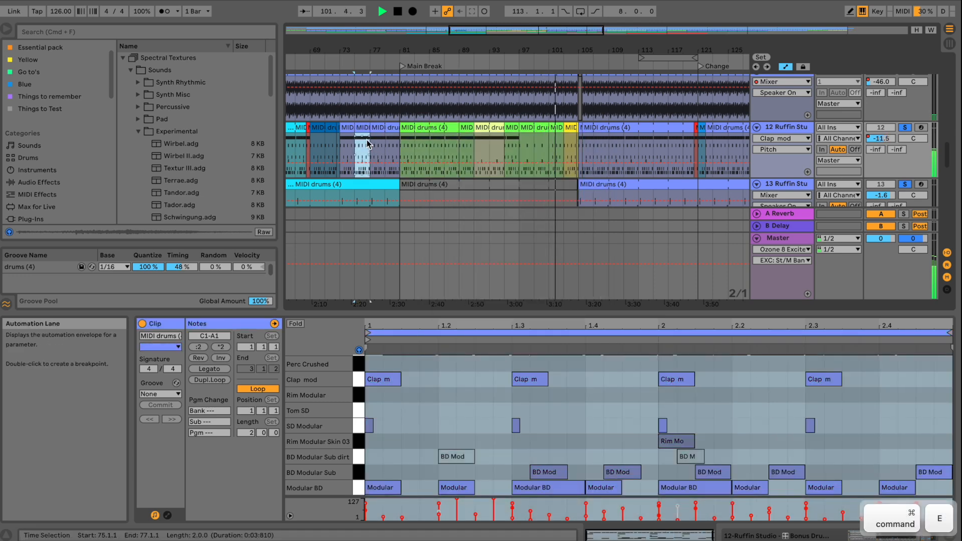
right_click(363, 131)
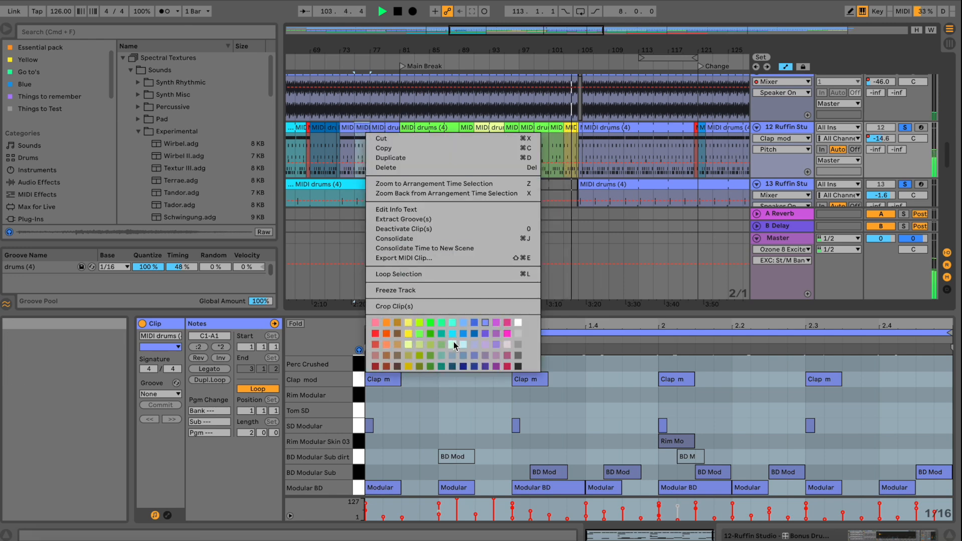
click(386, 44)
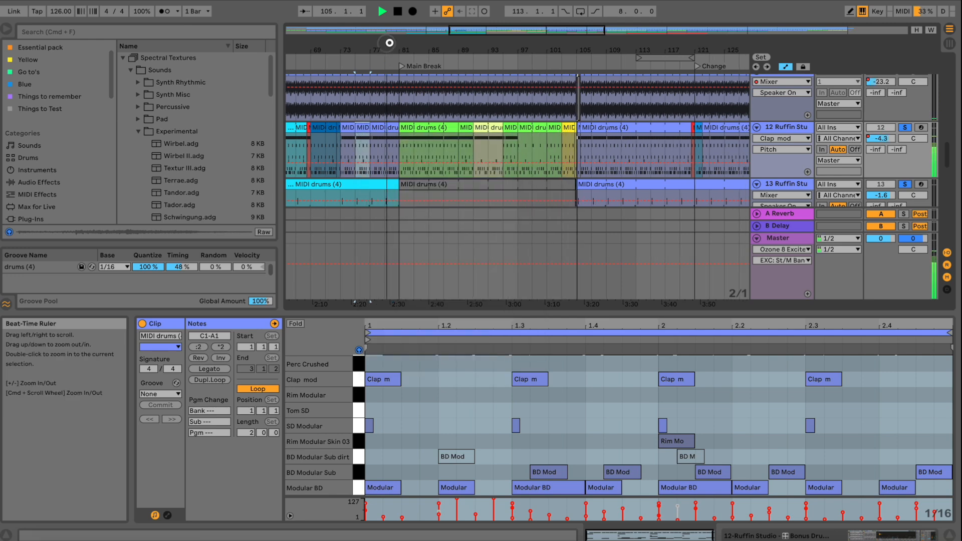
Try copying the two-bar drum clip from bar 75 to bar 111 on track 12, and undo the copy
drag(386, 44, 386, 31)
drag(367, 129, 556, 133)
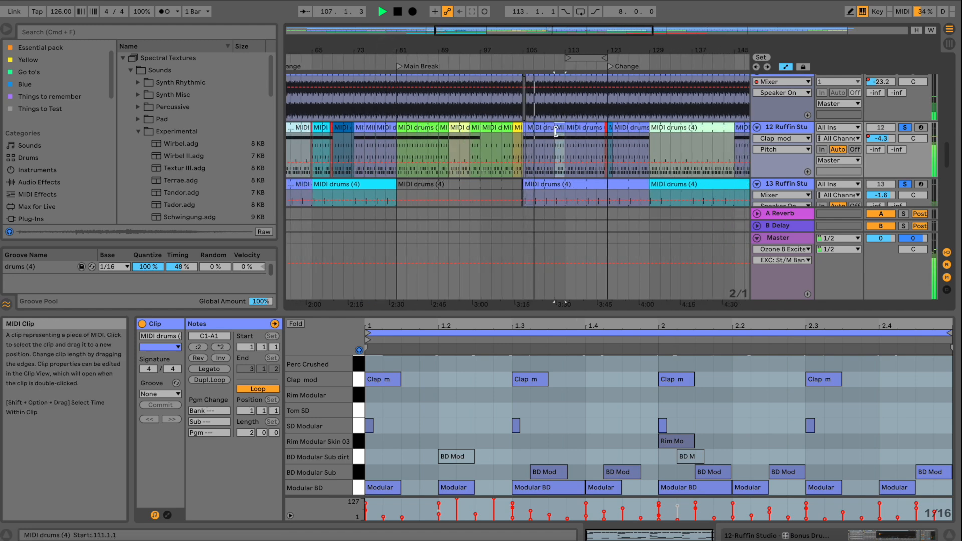
key(ctrl+z)
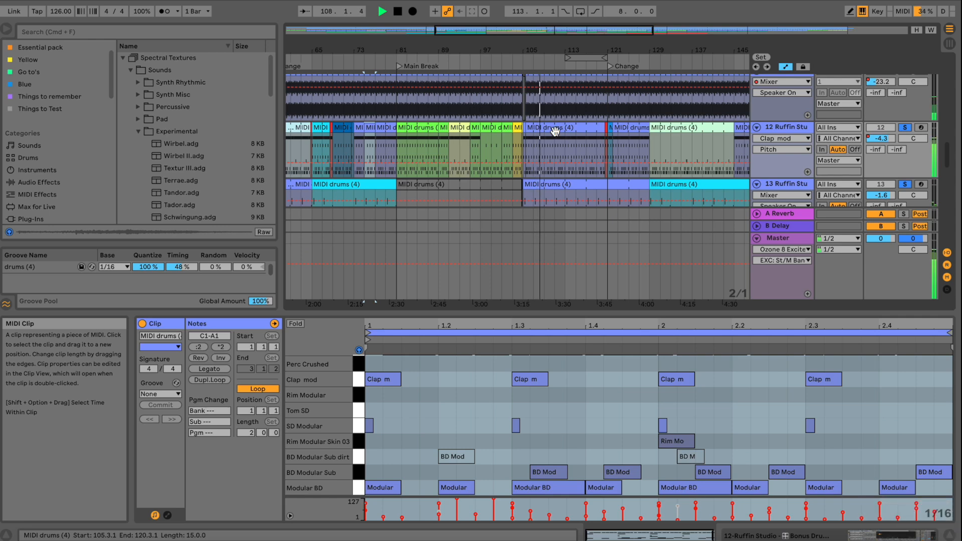
Stop playback and return to 3 Group and its 4 Podolski track in the wider arrangement
mouse_move(482, 50)
mouse_down()
mouse_move(464, 50)
mouse_move(482, 44)
mouse_up()
scroll(486, 107, up, 5)
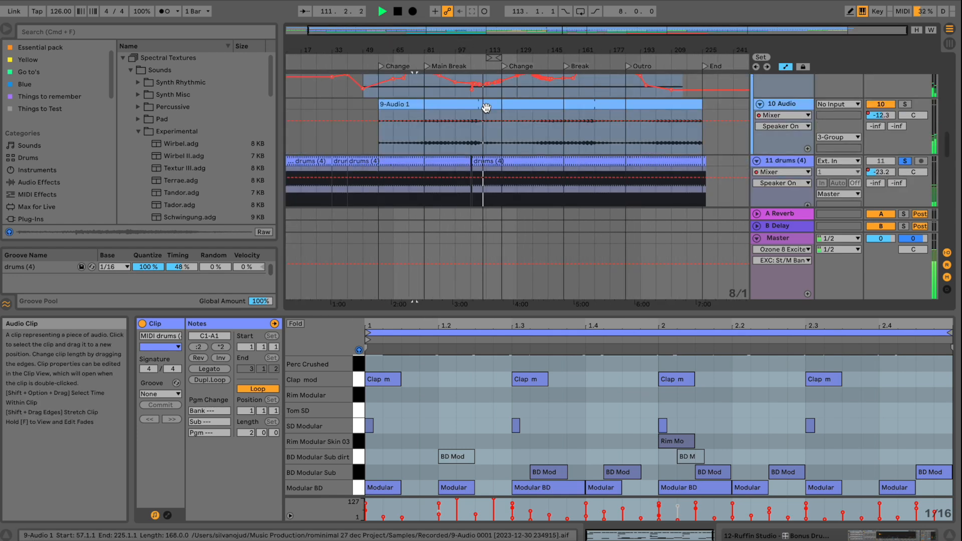
scroll(486, 107, up, 3)
scroll(486, 107, up, 3)
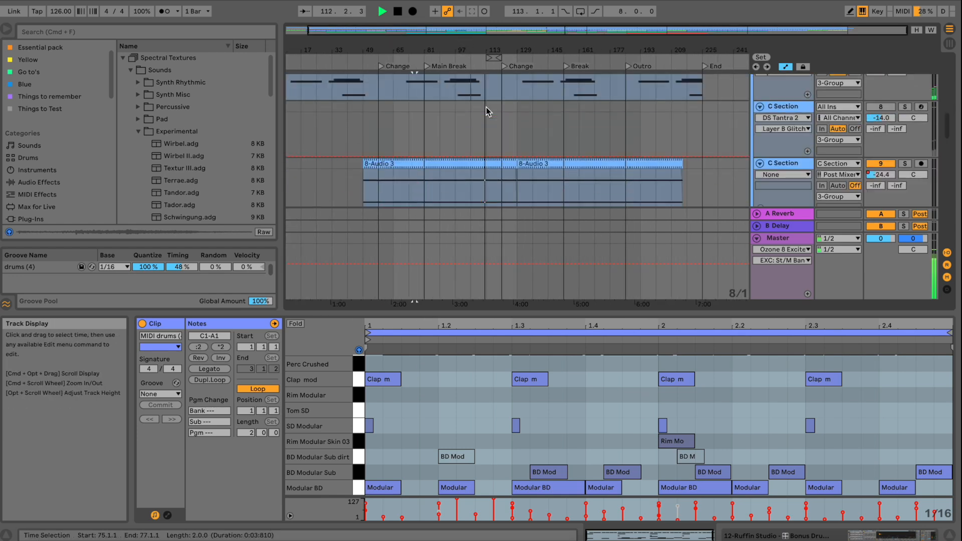
scroll(486, 108, up, 2)
key(space)
scroll(584, 131, up, 5)
scroll(584, 133, up, 6)
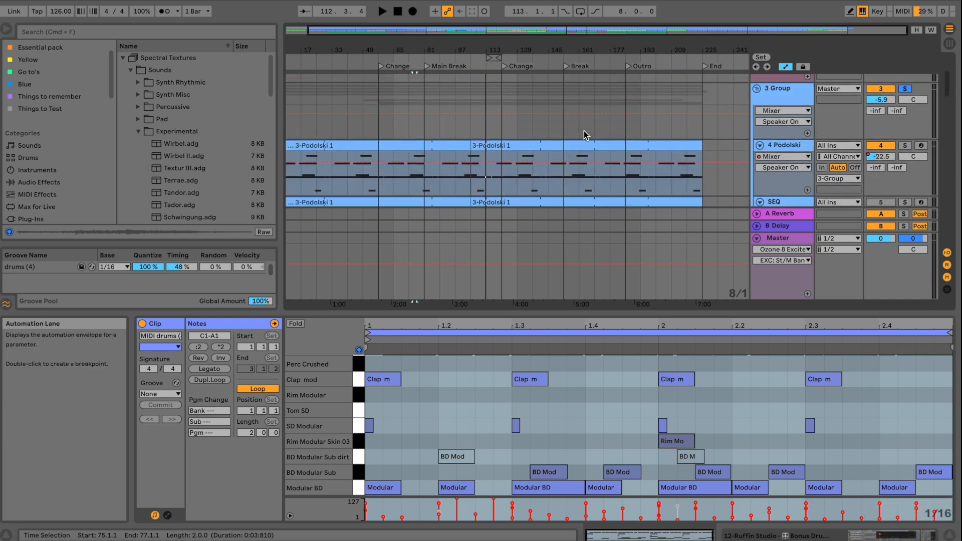
Solo the 4 Podolski track and show the notes of its first 3-Podolski 1 clip
scroll(584, 131, down, 1)
click(794, 125)
click(879, 121)
click(905, 121)
click(798, 120)
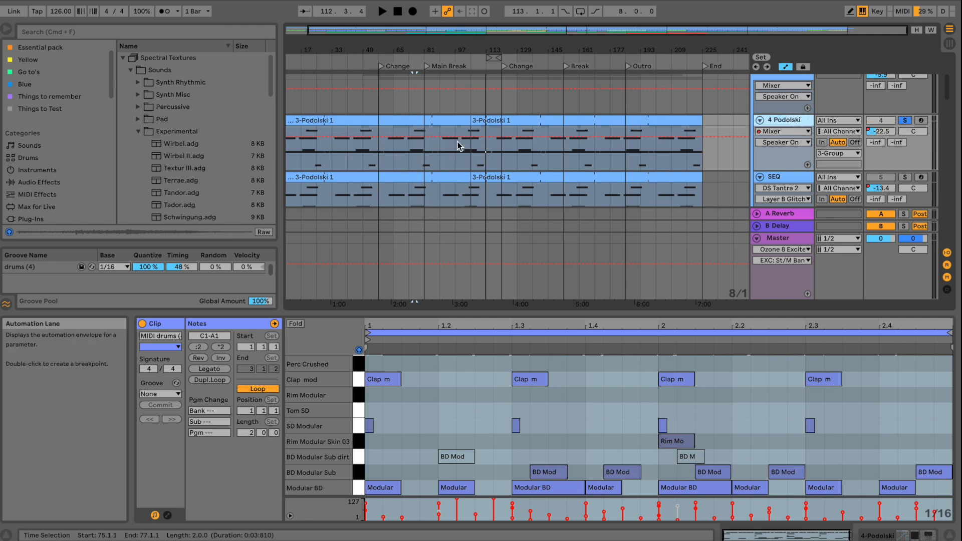
click(476, 122)
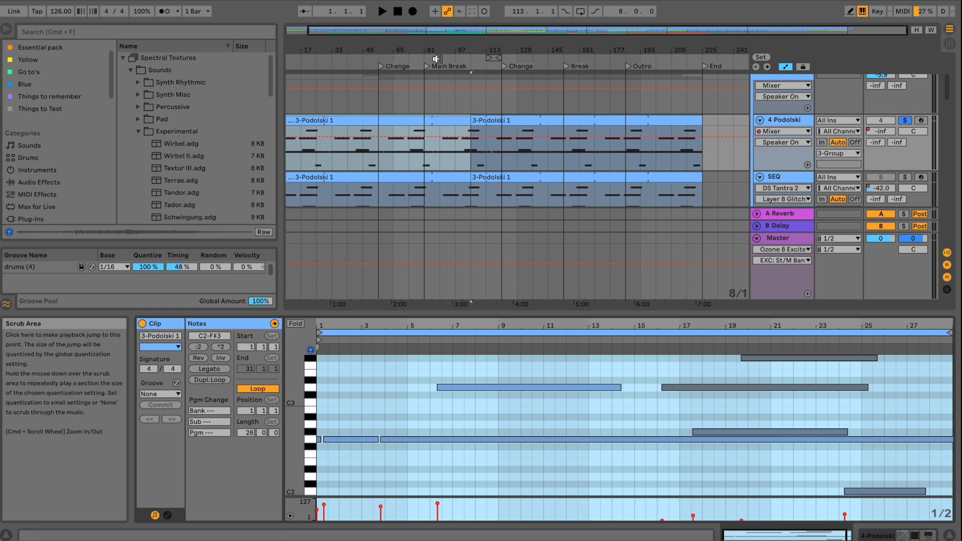
Start playback with the whole arrangement in view and jump to about bar 109 to hear the soloed Podolski layer
drag(447, 45, 446, 47)
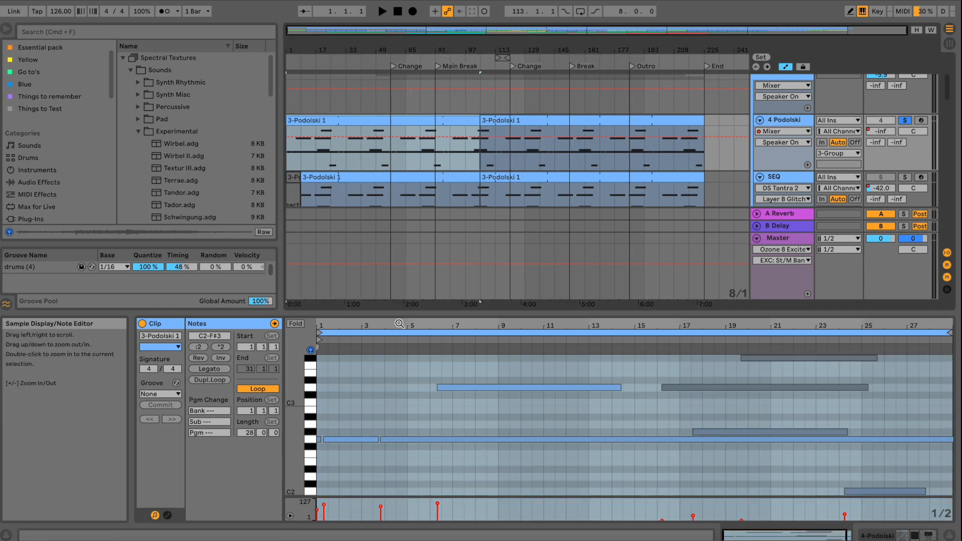
drag(398, 315, 398, 313)
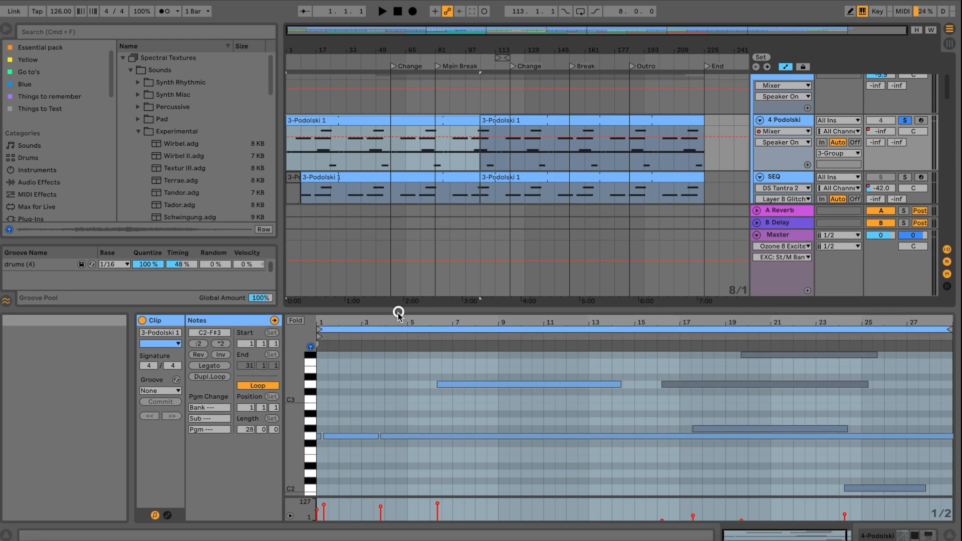
key(space)
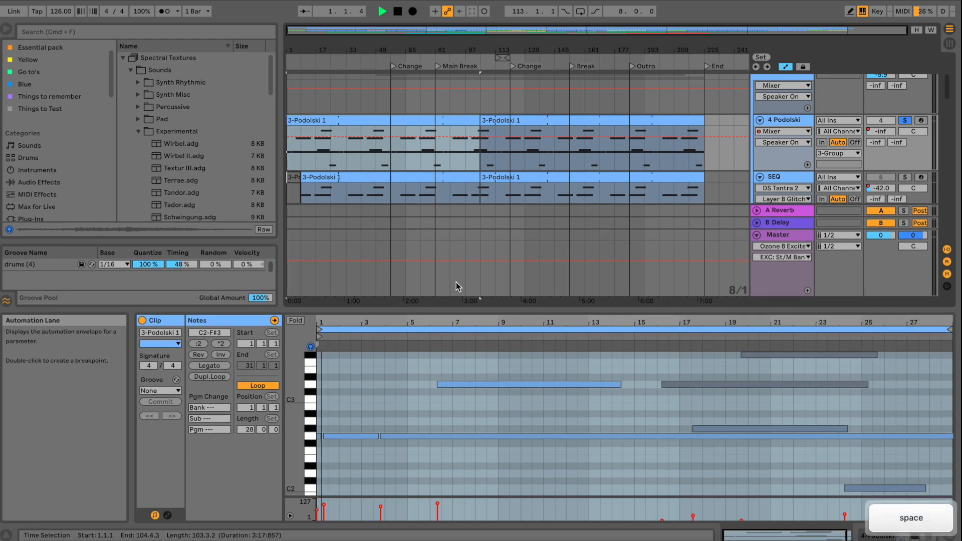
click(480, 298)
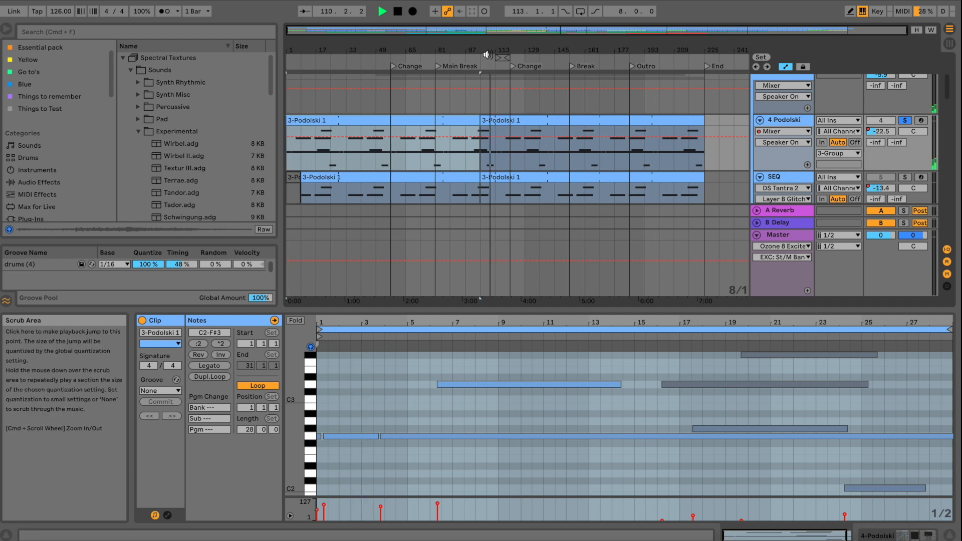
scroll(521, 108, down, 2)
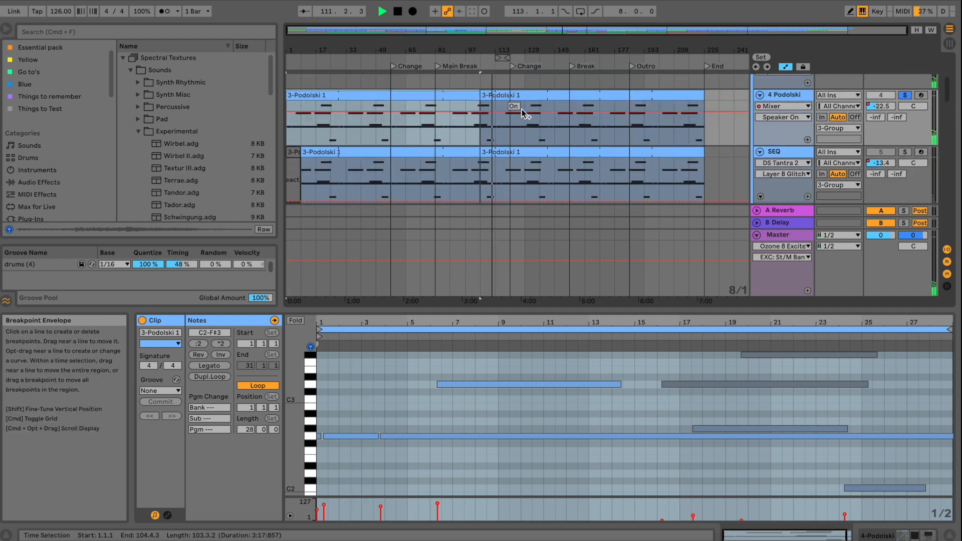
Show the device chain of 4 Podolski, inspect the Podolski synth's MM Space preset, and close its window
double_click(807, 97)
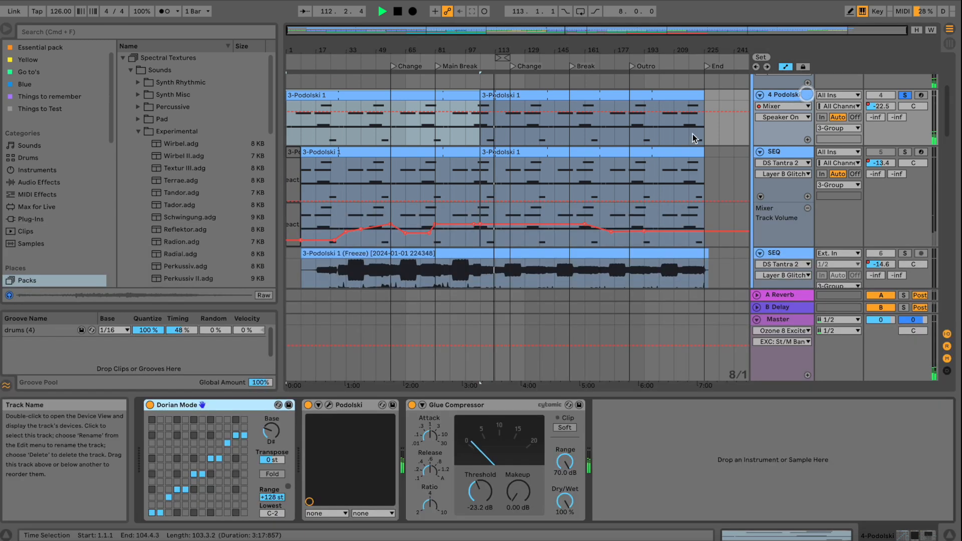
click(329, 404)
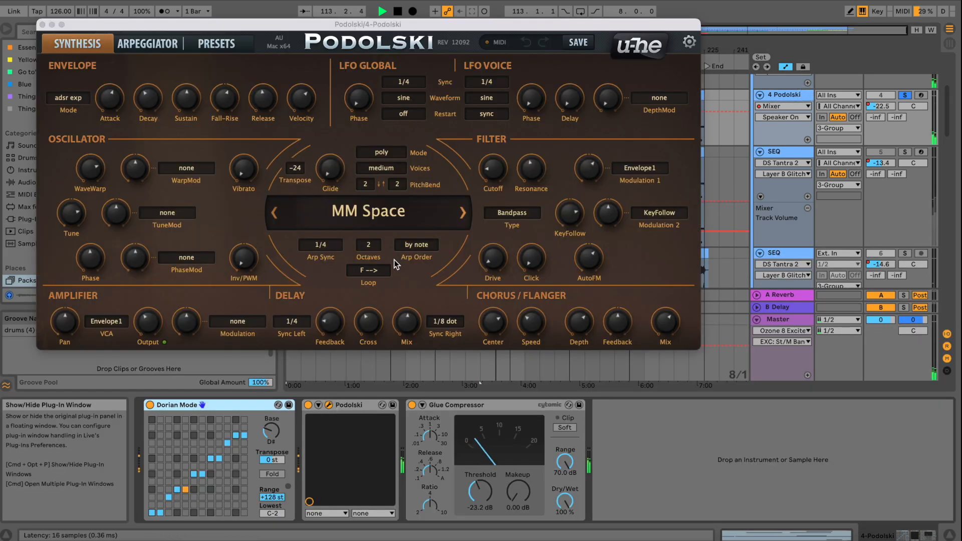
click(42, 24)
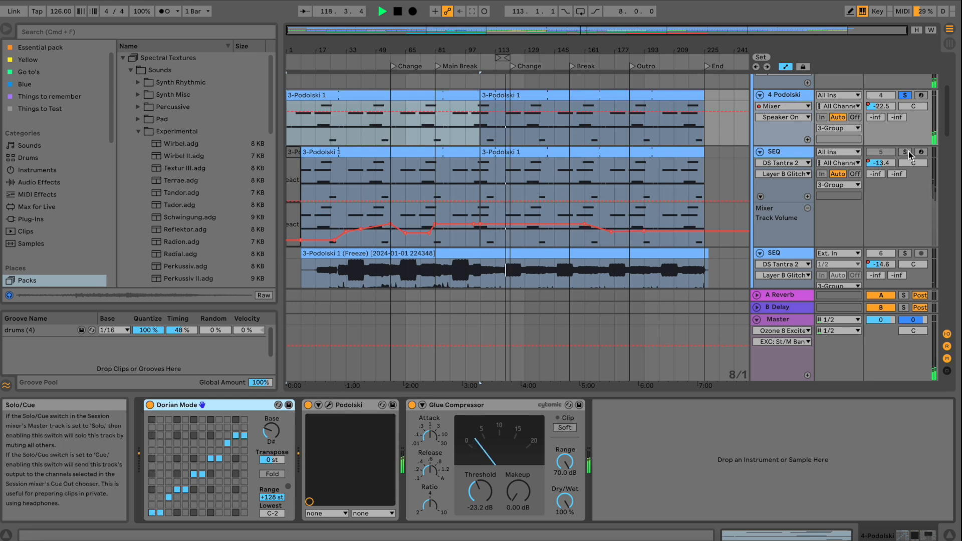
Move the solo from 4 Podolski to the SEQ MIDI track and place the playback start at bar 81
click(905, 96)
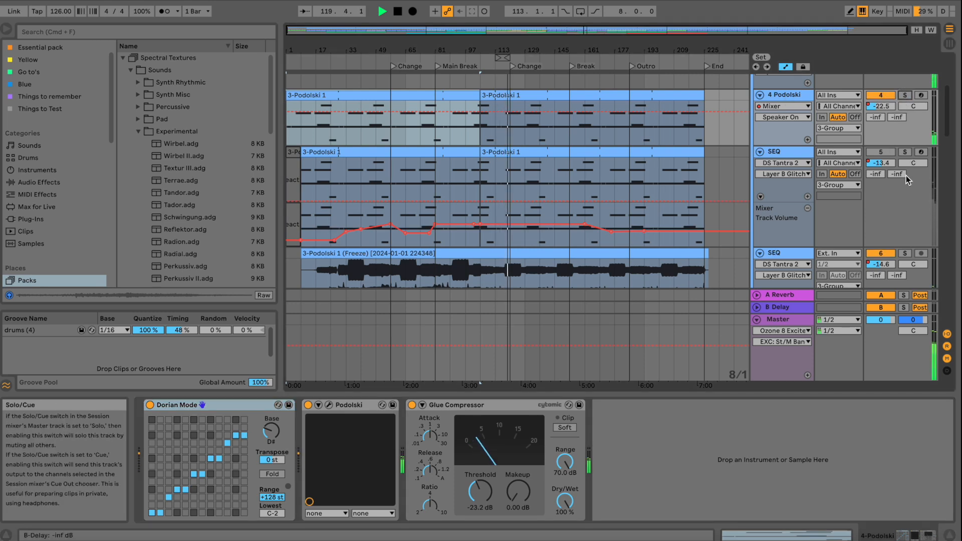
click(904, 152)
key(space)
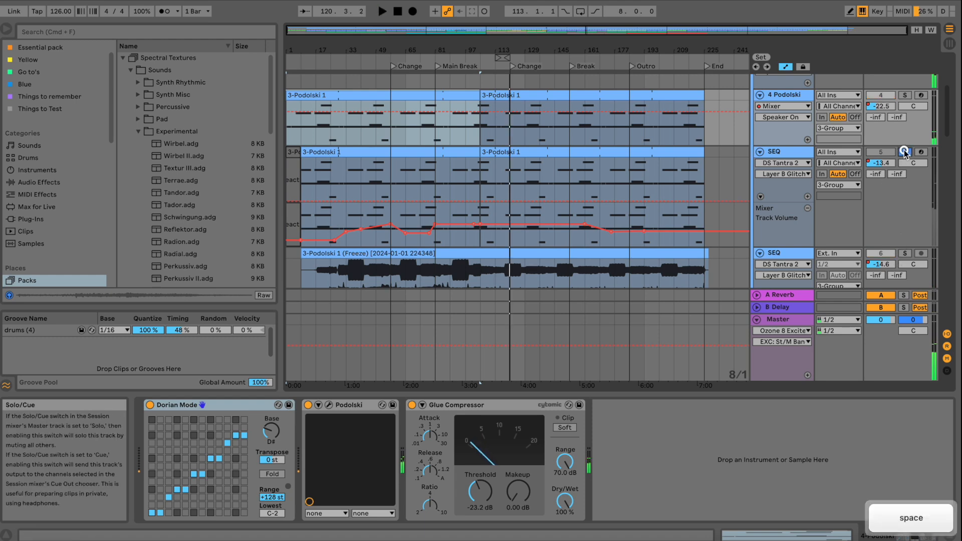
key(space)
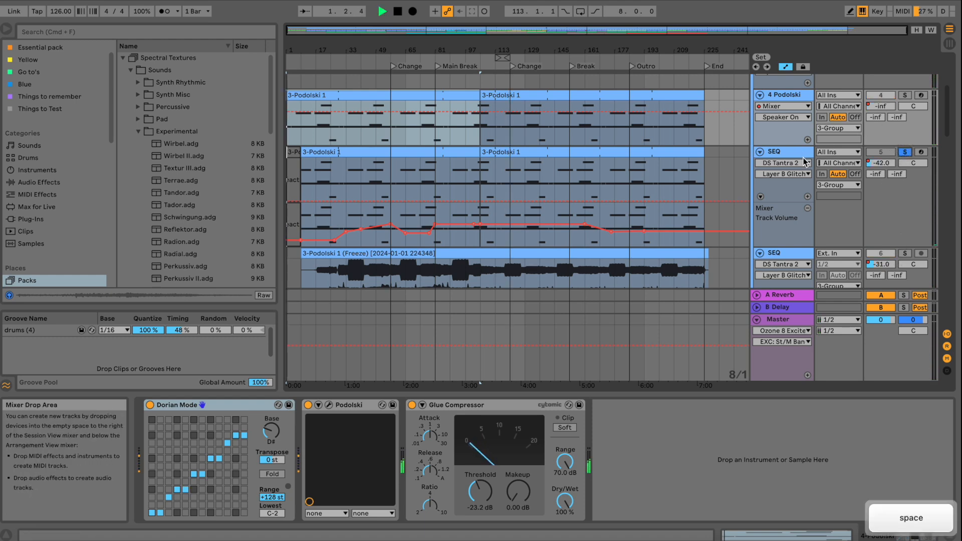
click(439, 166)
key(space)
key(space)
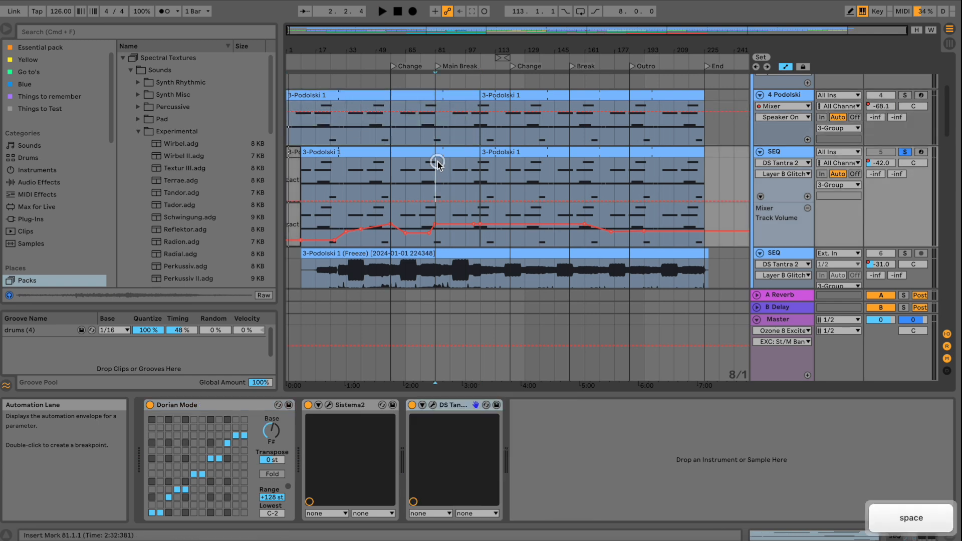
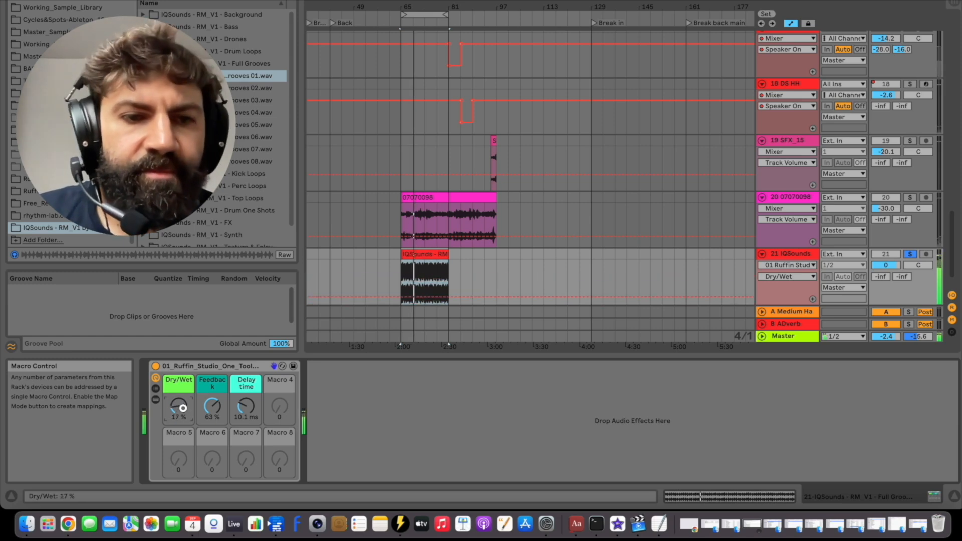
Adjust the Dry/Wet macros of the Ruffin Studio One Tool racks on tracks 21 IQSounds and 14 DS HH during playback
drag(183, 406, 182, 407)
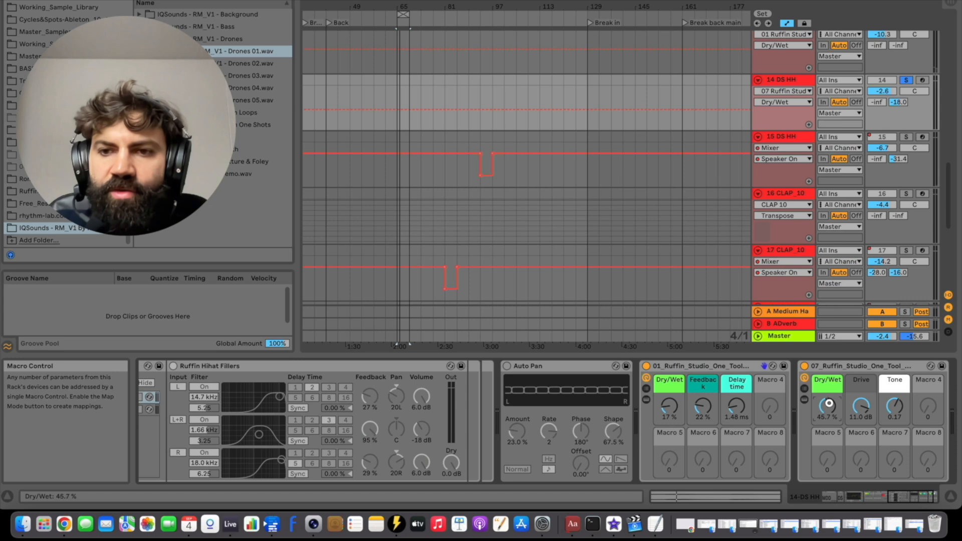
key(space)
drag(828, 402, 828, 403)
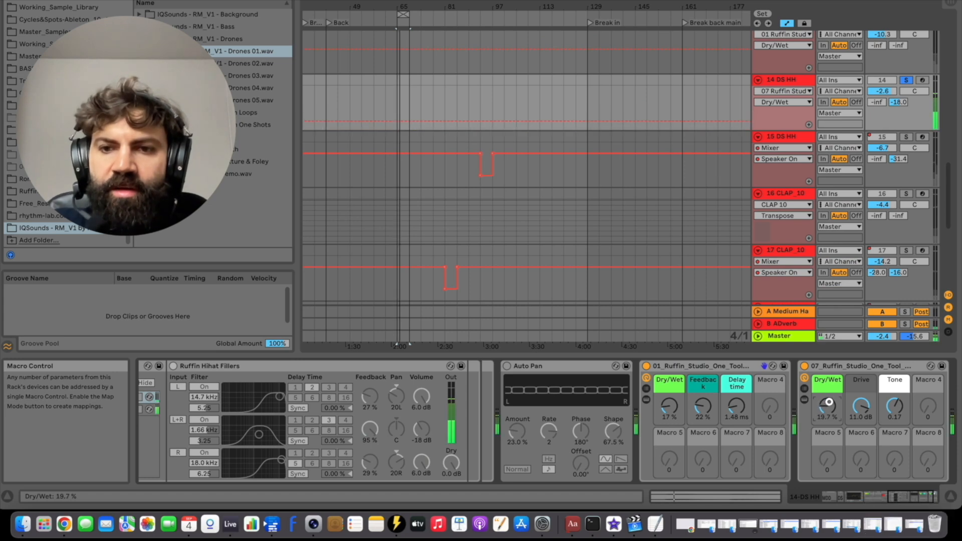
drag(830, 407, 829, 408)
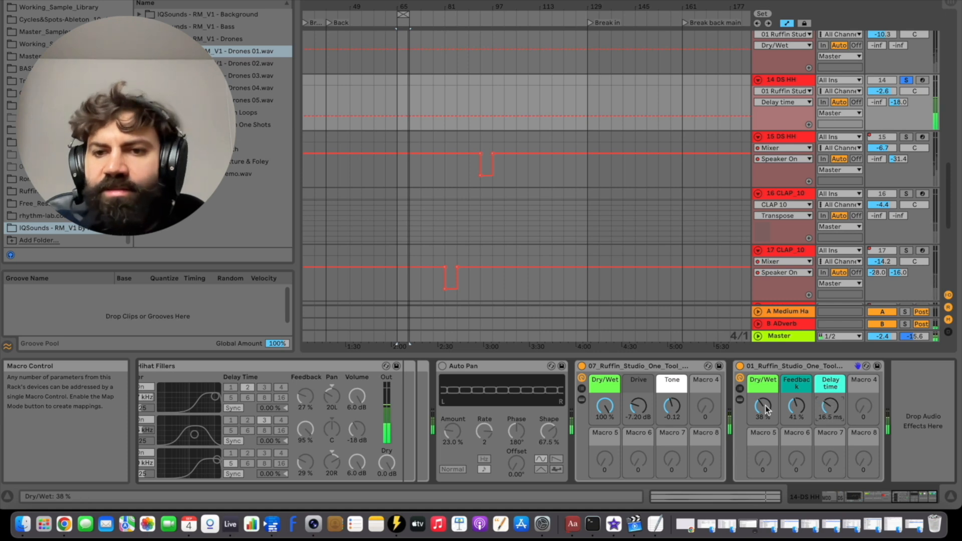
drag(763, 405, 765, 409)
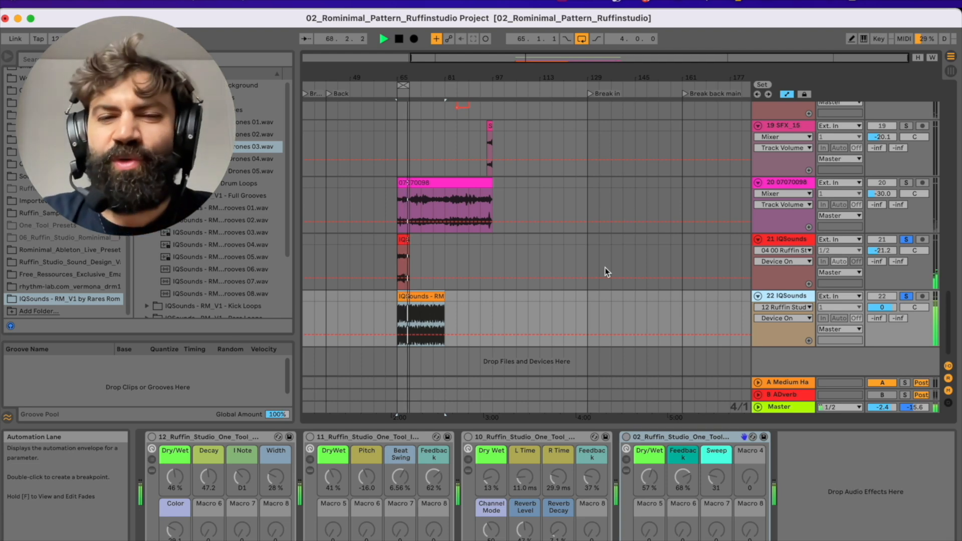
Show the effect racks of tracks 21 and 22 IQSounds, and adjust the 02 rack's Dry/Wet on track 22
click(605, 268)
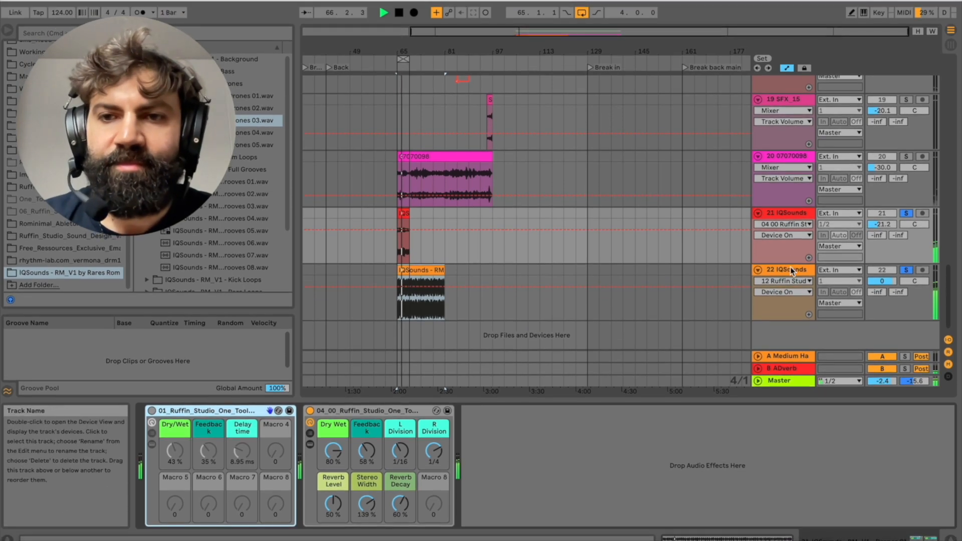
click(786, 287)
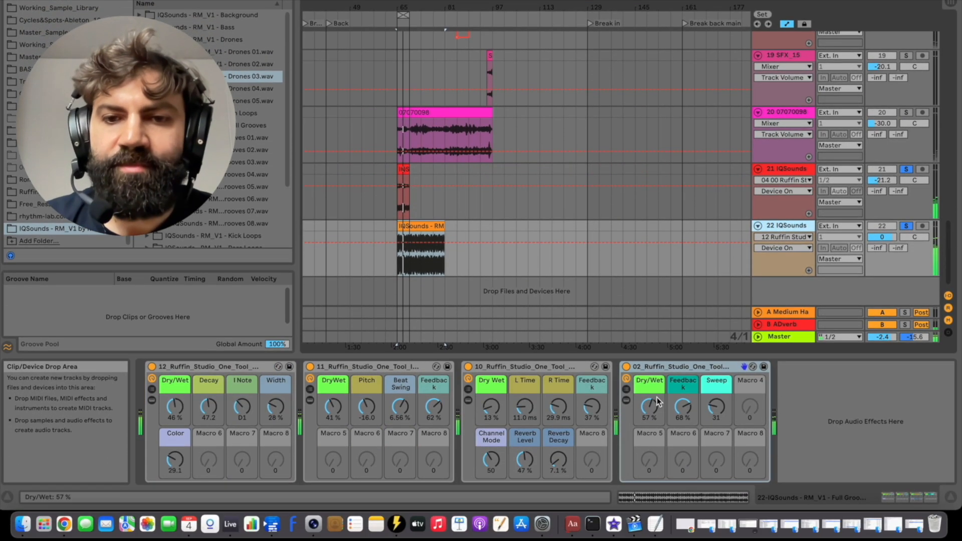
drag(656, 398, 656, 392)
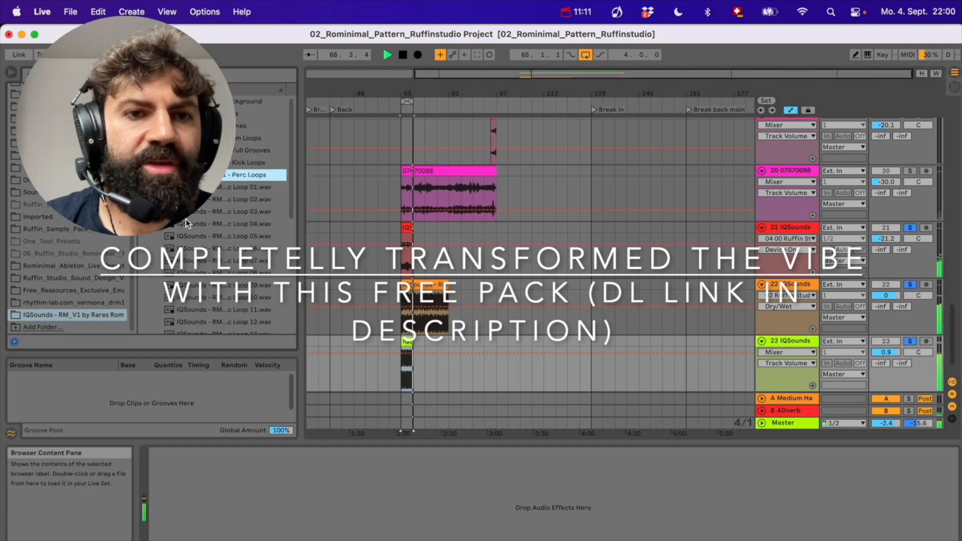
Add IQSounds Perc Loop 04 at bar 65 on new track 24, and reset that track's volume to 0 dB
drag(214, 227, 402, 272)
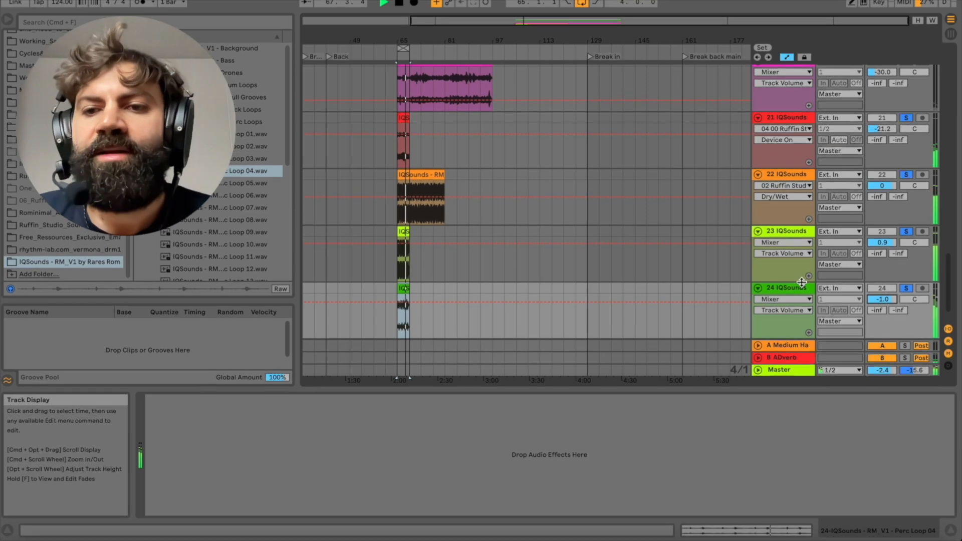
click(802, 277)
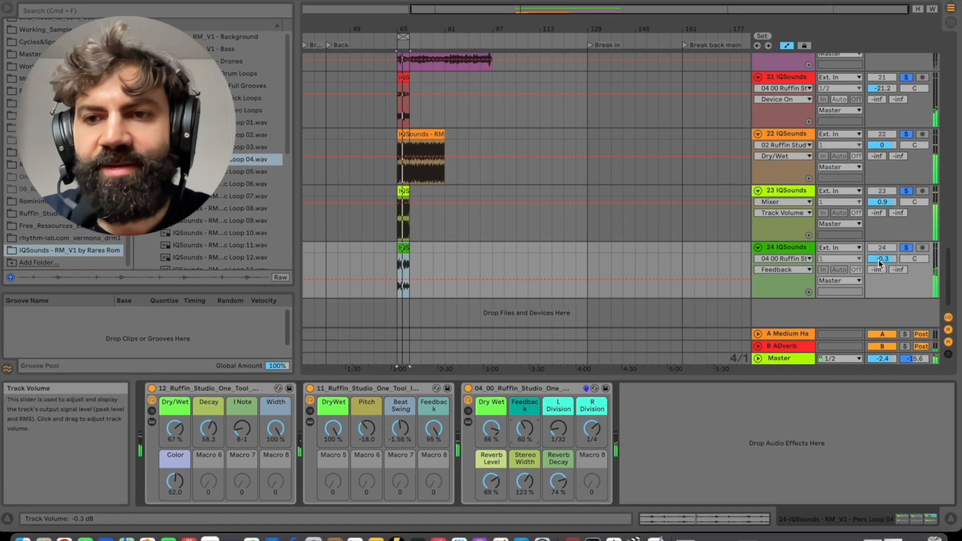
double_click(881, 243)
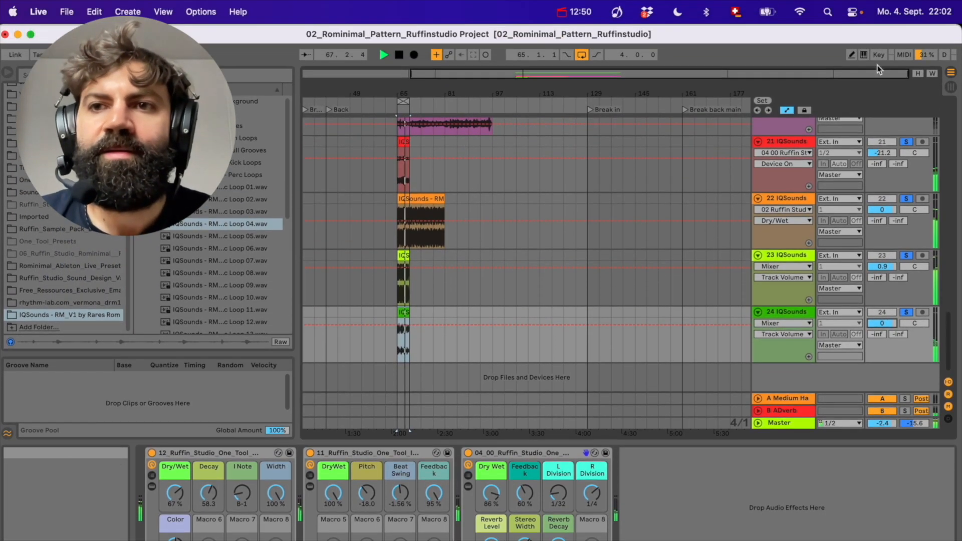
Enter key mapping for the racks' device switches, and switch on the mapped racks on tracks 21, 22 and 24
click(878, 55)
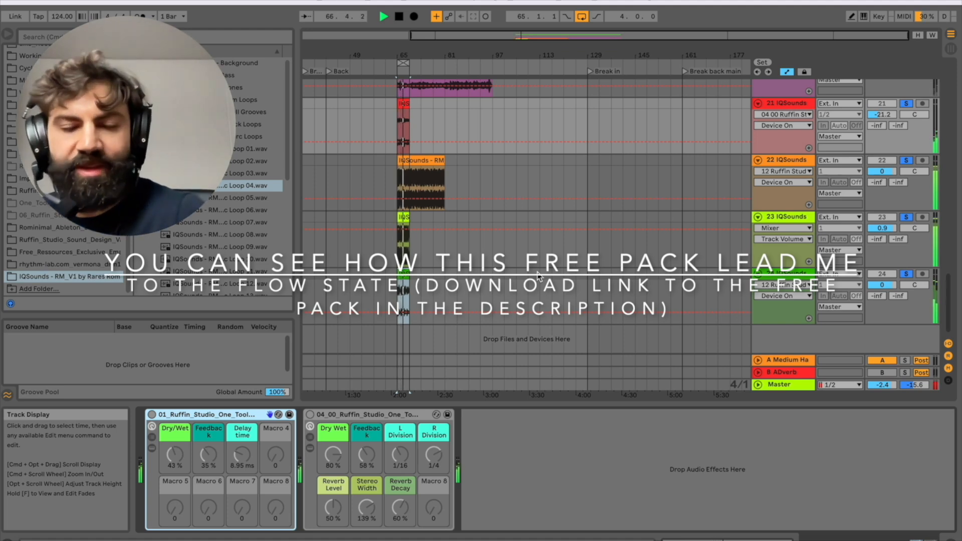
key(m)
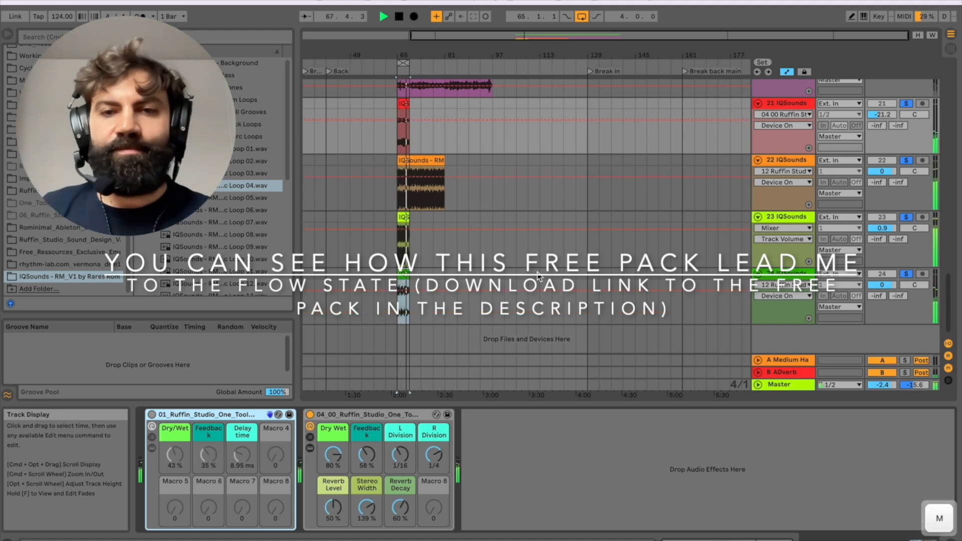
Play the SEQ layer from bar 81, inspect its Sistema2 synth's Drone Sequenced preset, and close the synth window
key(space)
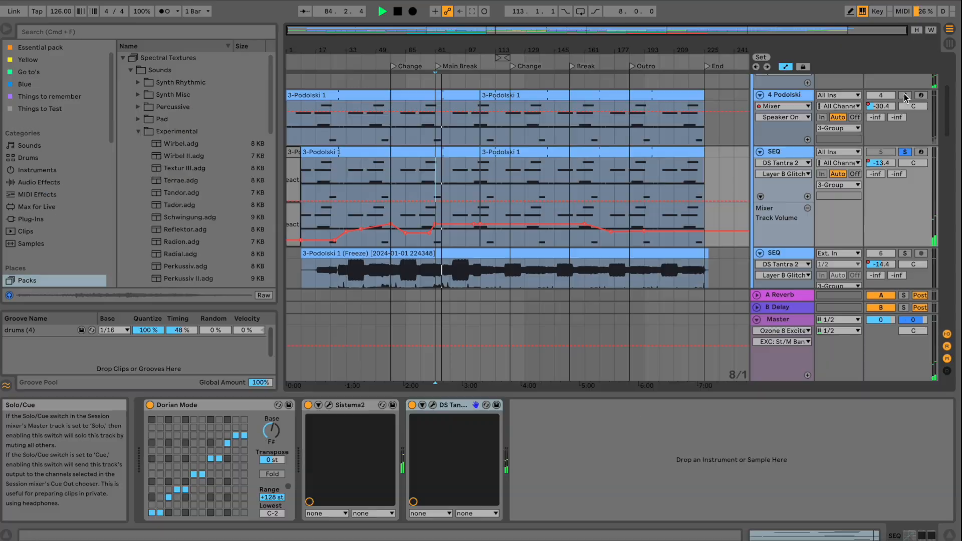
click(794, 151)
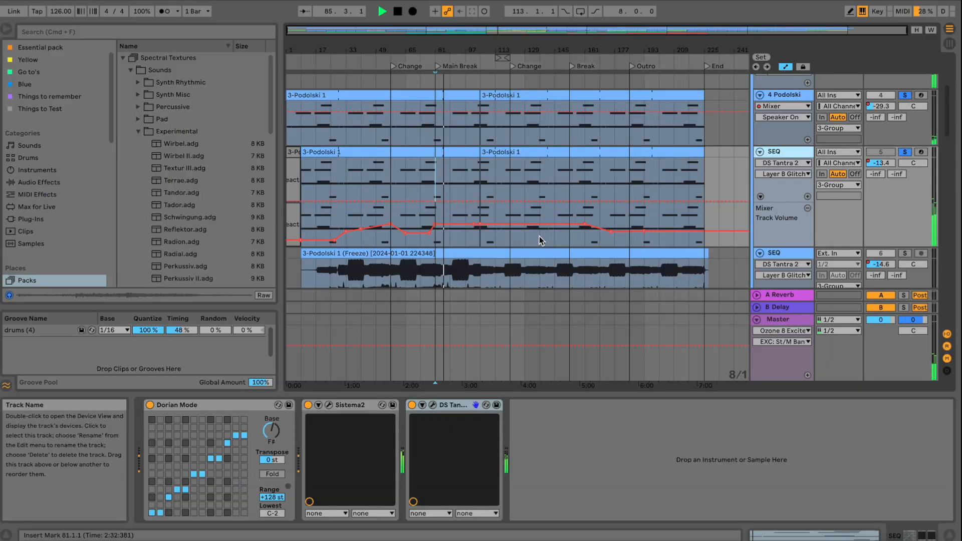
click(329, 405)
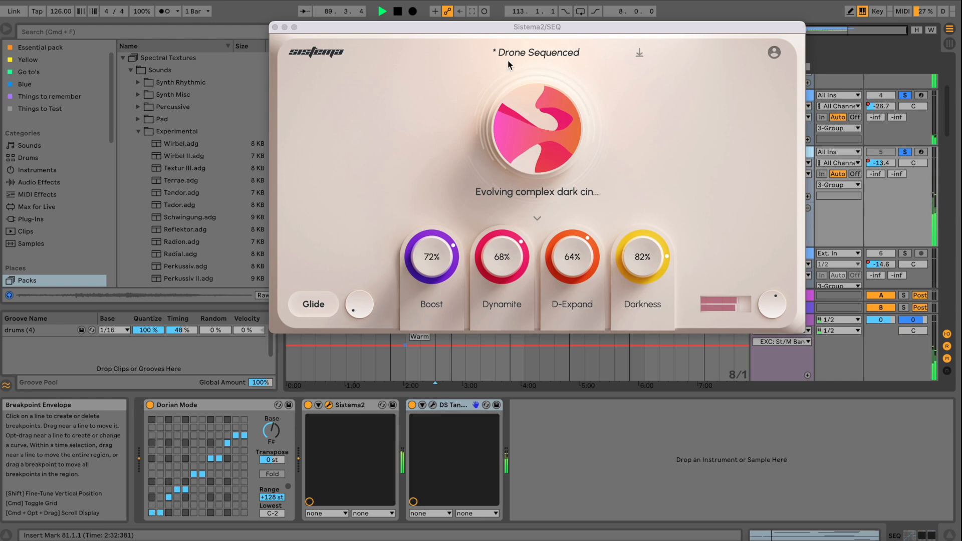
drag(494, 29, 495, 48)
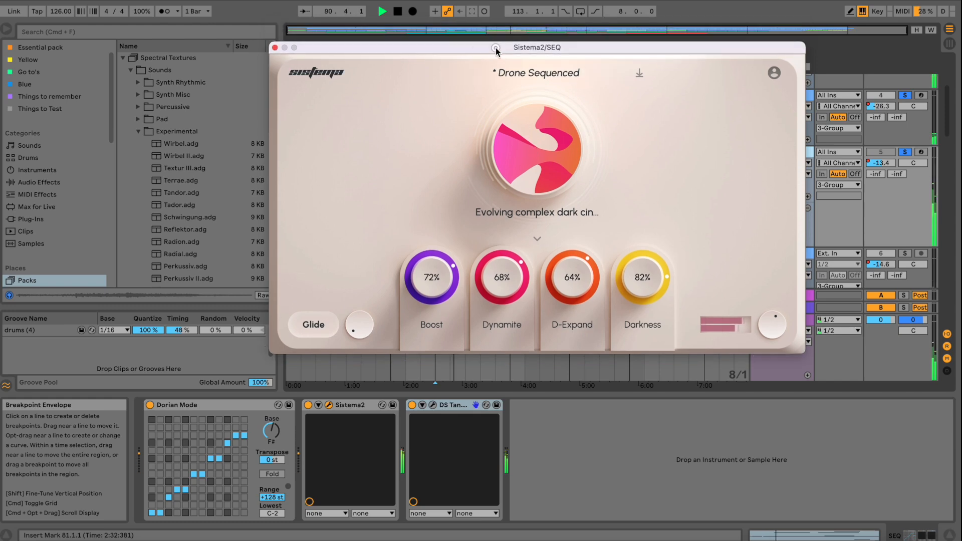
click(275, 48)
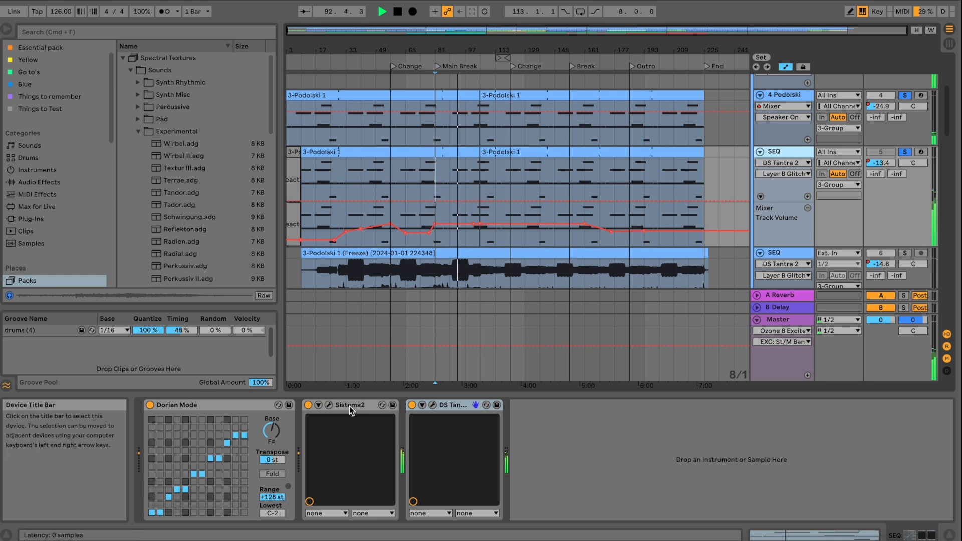
Inspect the DS Tantra 2 effect on the SEQ track, and toggle the effect to compare the sound
click(432, 405)
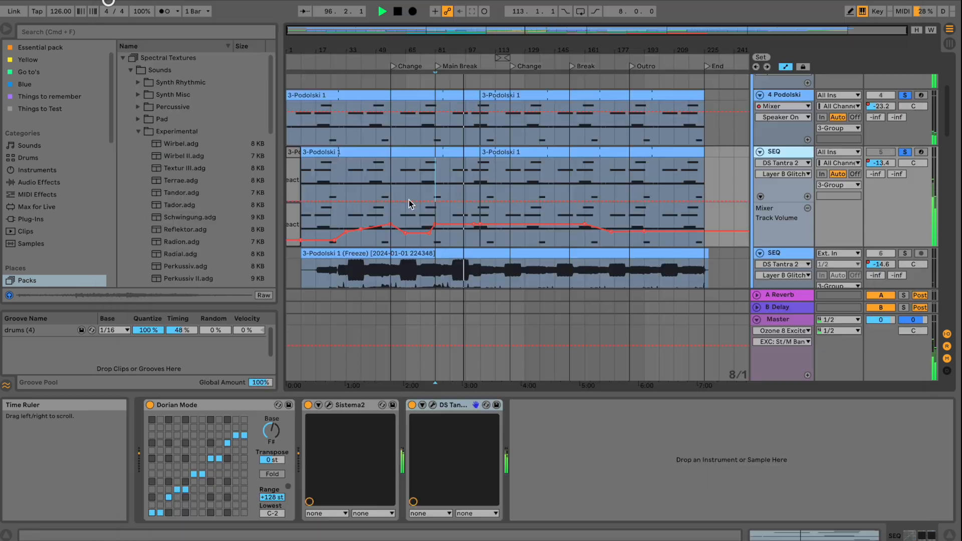
click(108, 3)
click(412, 405)
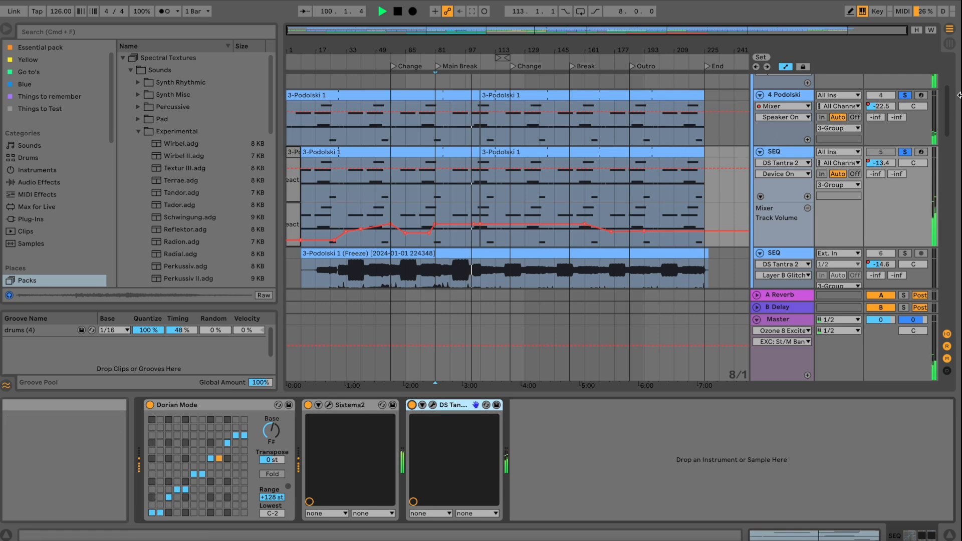
scroll(874, 199, down, 2)
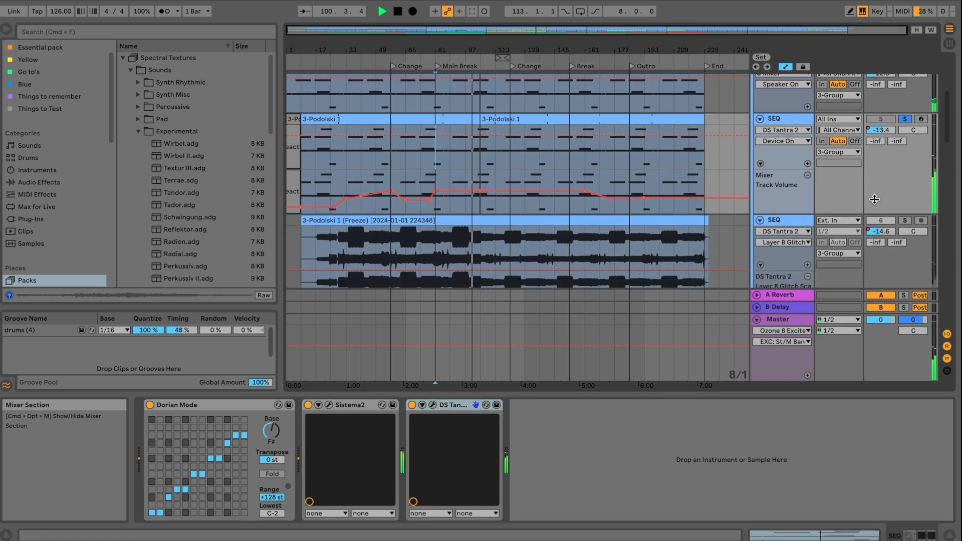
Compare the device chains of the two SEQ tracks, and solo the frozen SEQ track to hear it before stopping playback
click(781, 223)
click(800, 121)
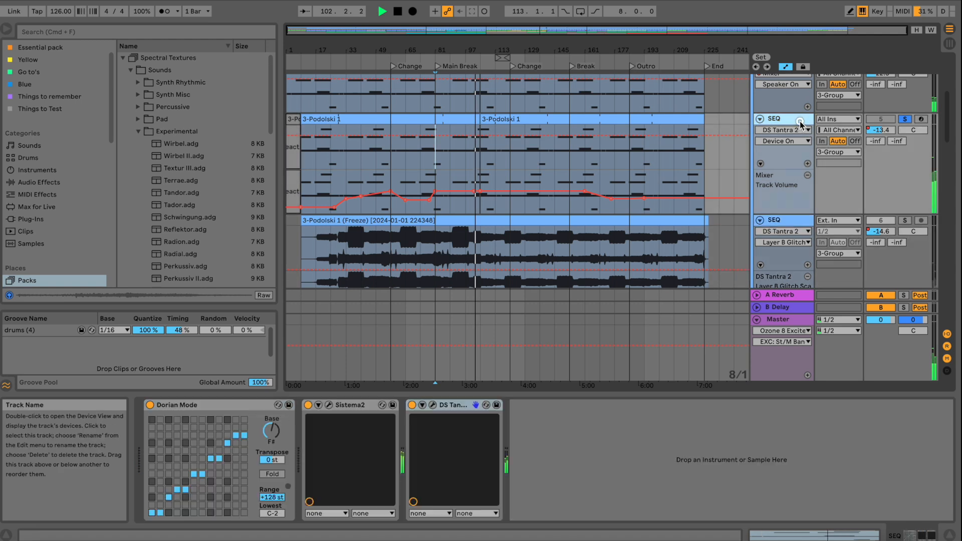
click(801, 221)
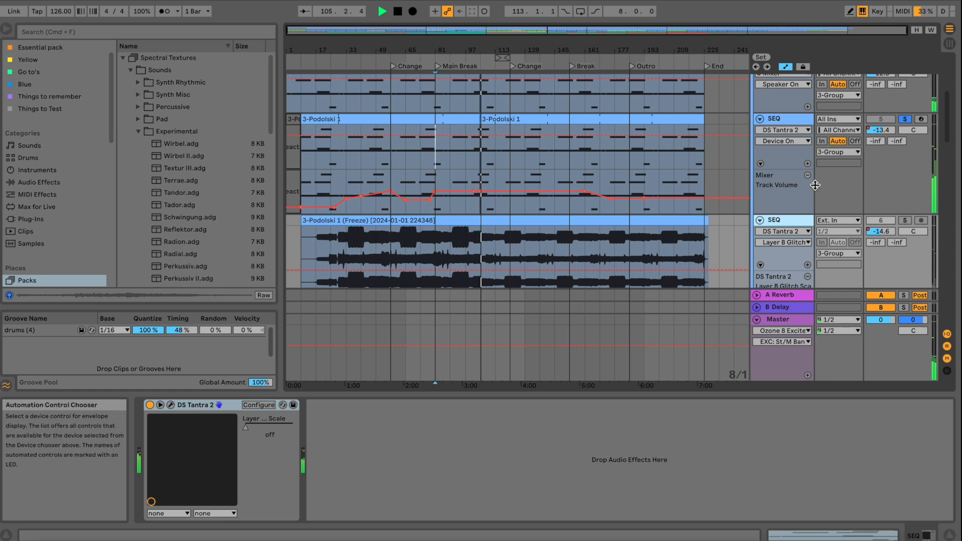
click(903, 221)
scroll(794, 157, down, 1)
scroll(795, 157, down, 4)
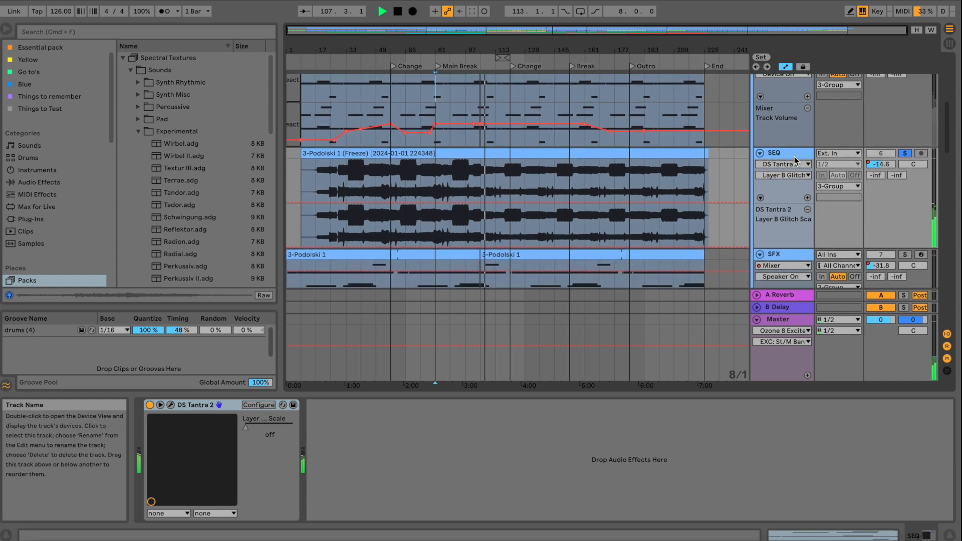
key(space)
Solo the SFX track in place of the frozen SEQ track, and audition it from bar 81 and from bar 73
click(789, 193)
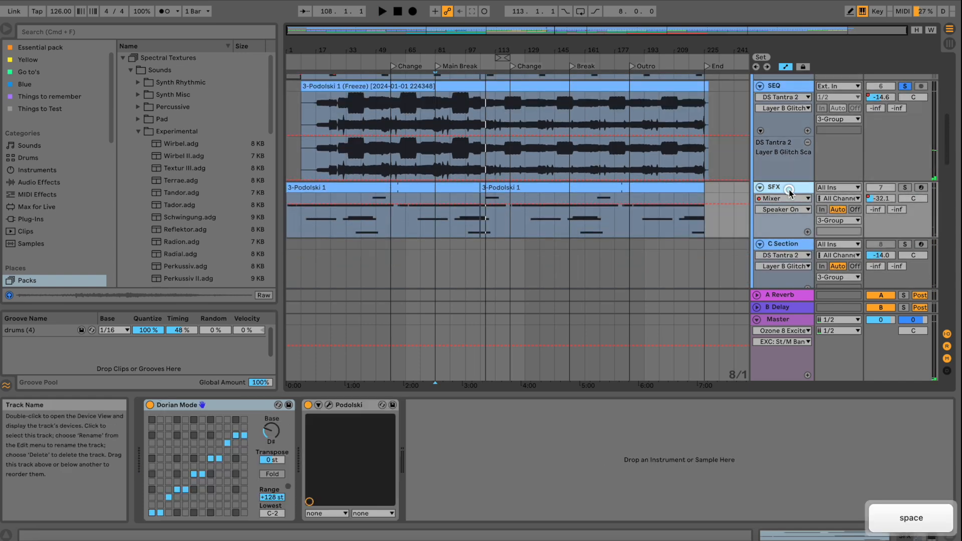
click(905, 85)
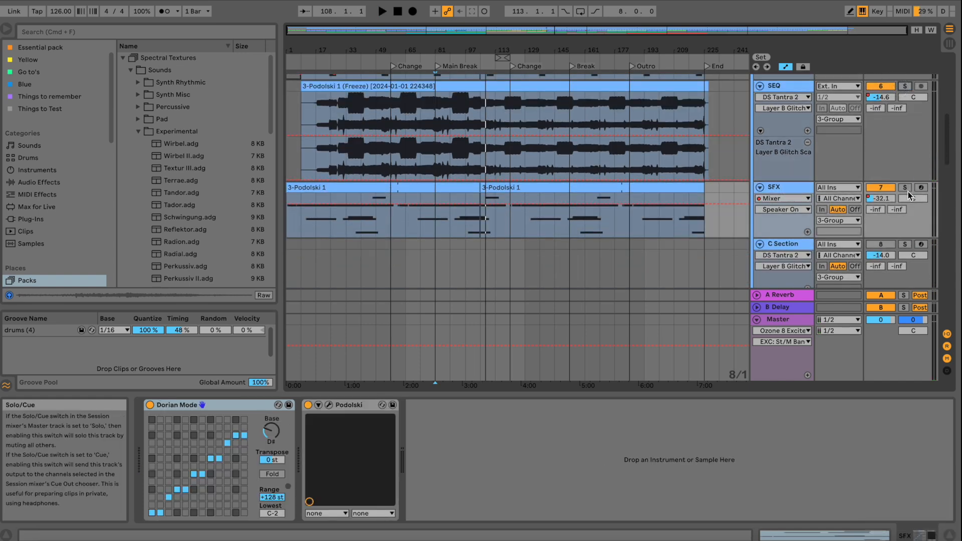
click(441, 229)
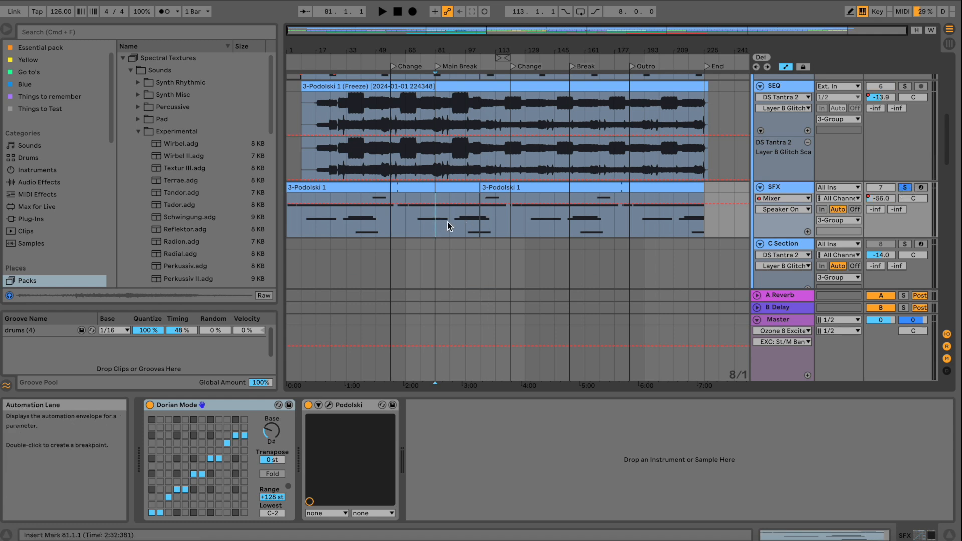
key(space)
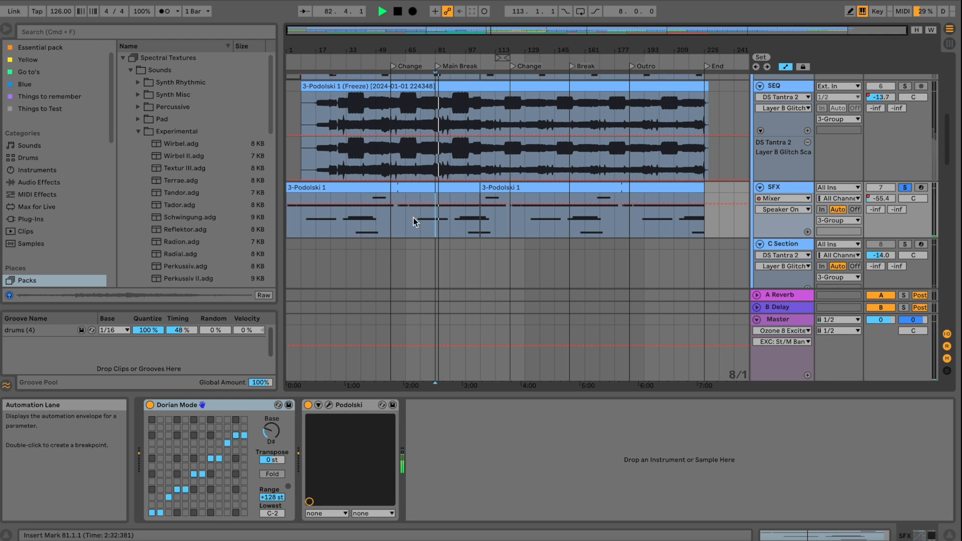
key(space)
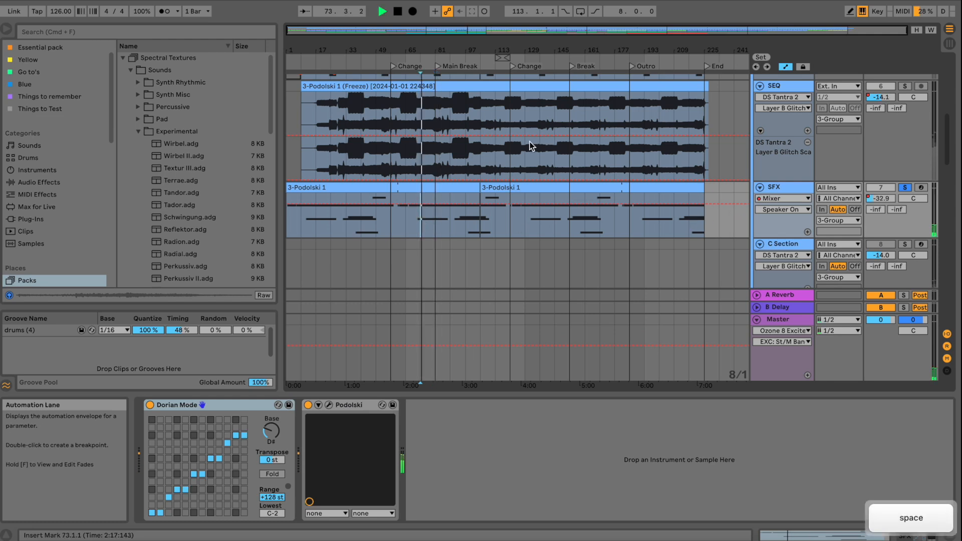
Add the frozen SEQ track to the solo so it plays together with the SFX track
scroll(889, 146, up, 2)
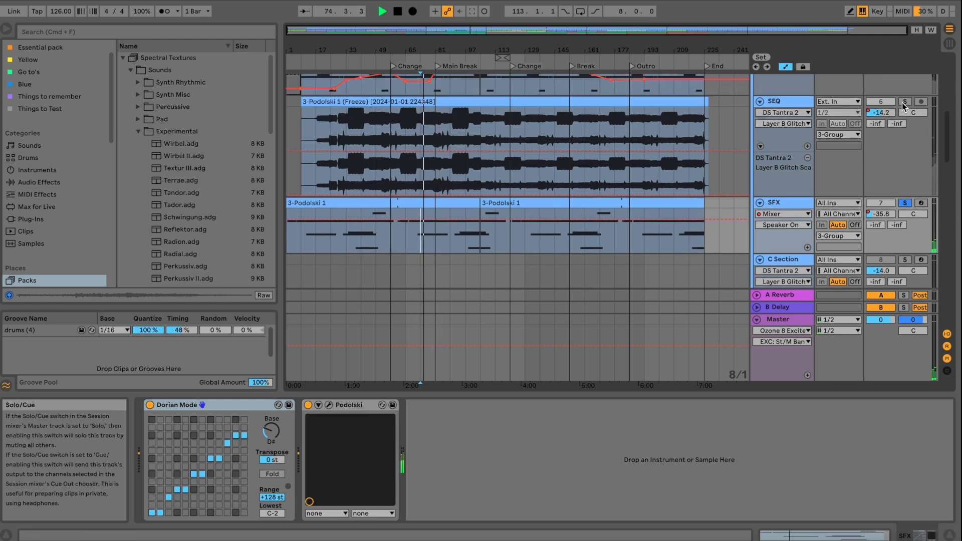
scroll(896, 118, up, 4)
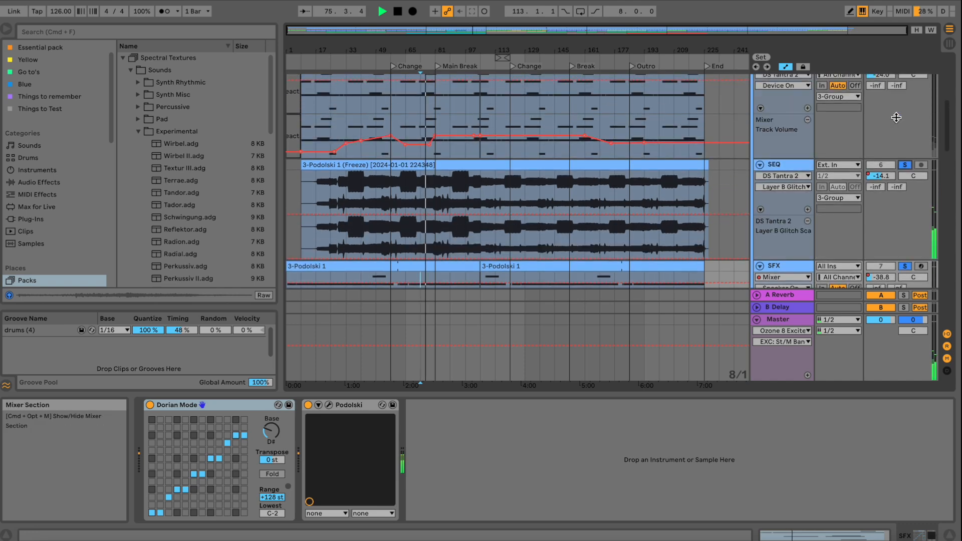
scroll(896, 117, down, 3)
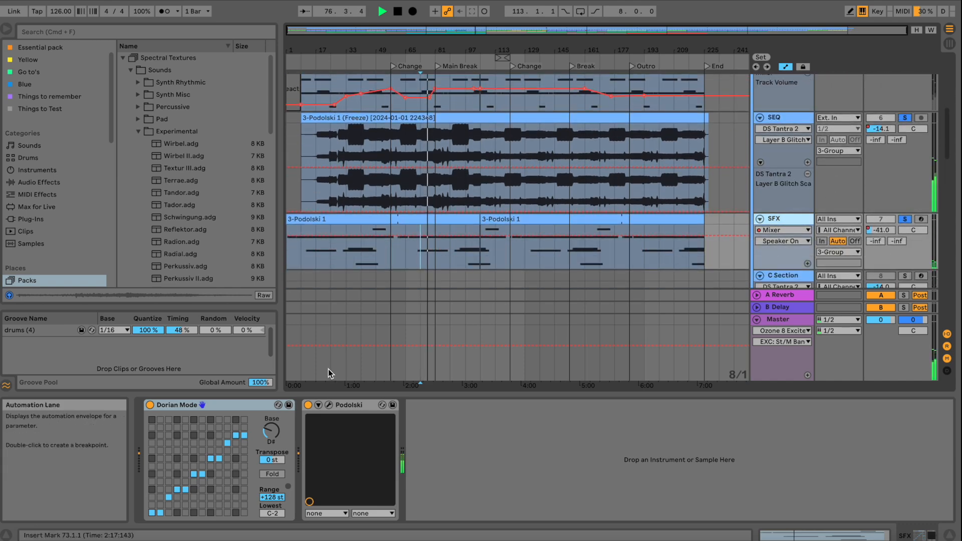
Inspect the TAS Drippy 3 preset in the SFX track's Podolski synth, and close the synth window
click(329, 404)
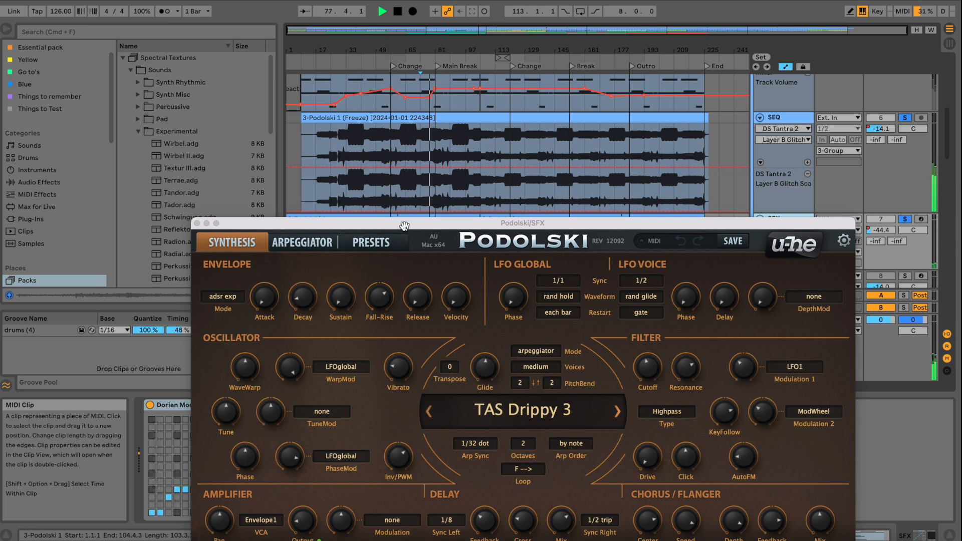
drag(404, 226, 396, 110)
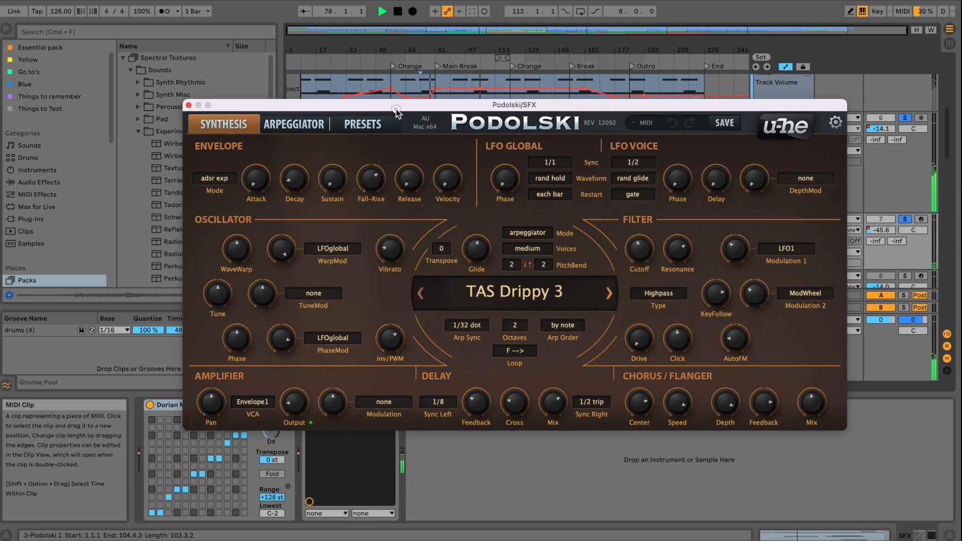
click(189, 106)
Add the upper SEQ track and the 4 Podolski track to the solo while the song plays
scroll(539, 180, up, 5)
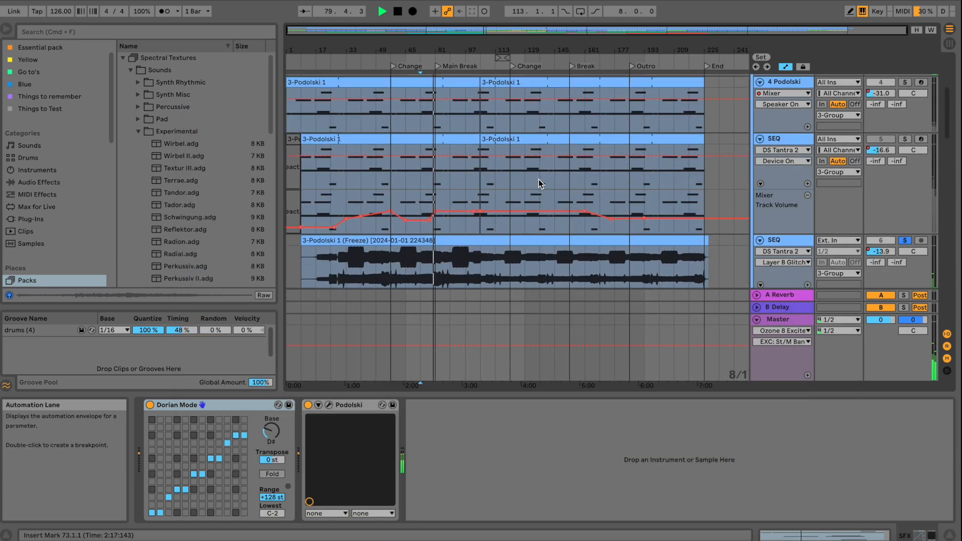
scroll(539, 179, up, 1)
click(906, 155)
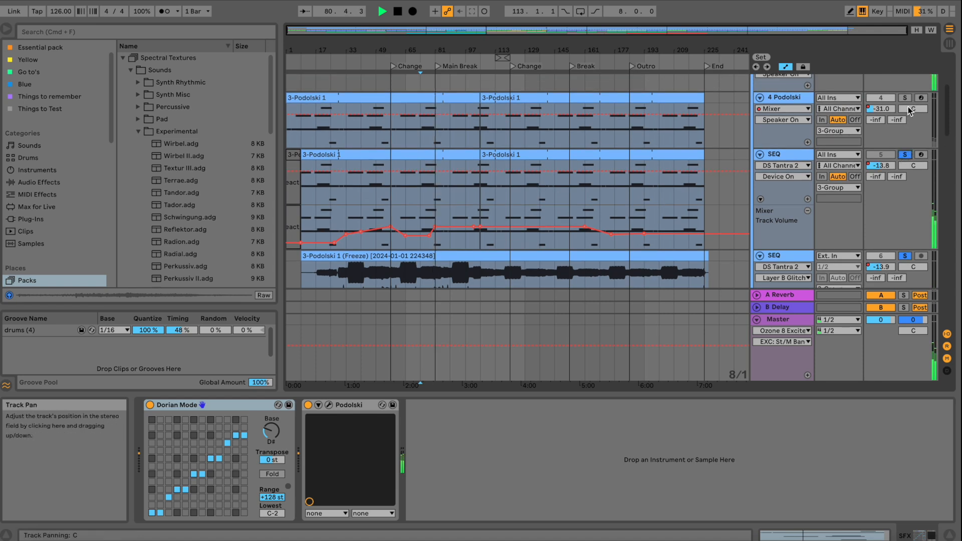
click(905, 98)
Look through the 3 Group's layers from 4 Podolski to the C Section and 10 Audio tracks during playback
scroll(904, 103, up, 3)
scroll(904, 103, down, 5)
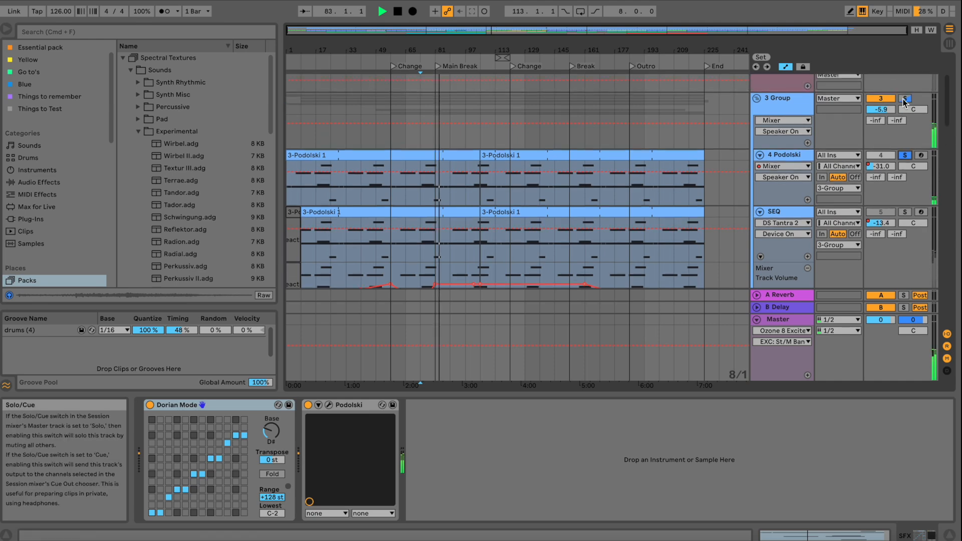
scroll(903, 102, down, 3)
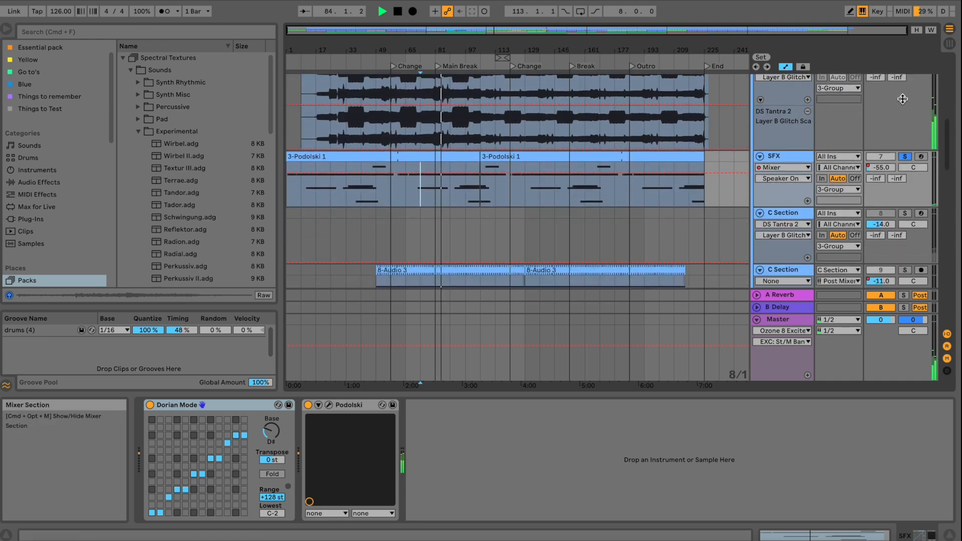
scroll(903, 99, down, 1)
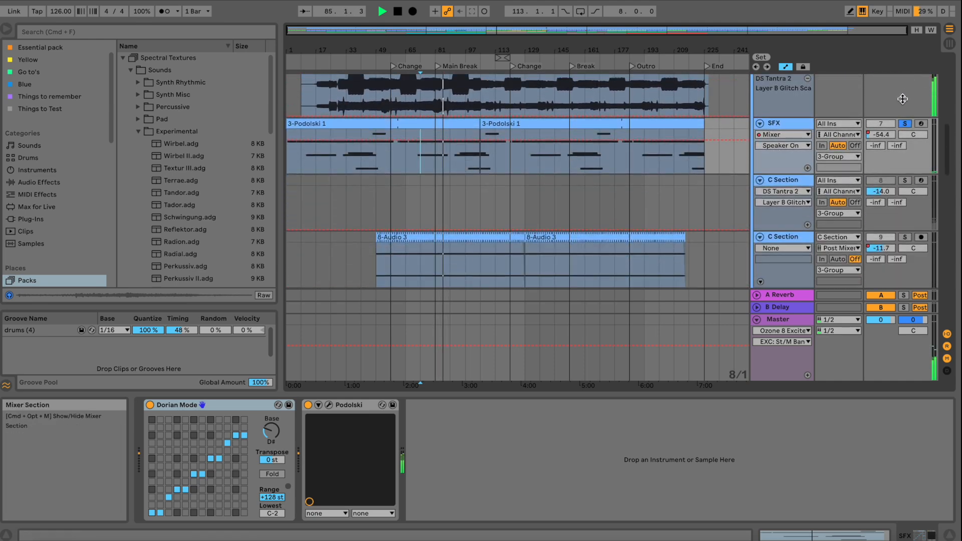
scroll(902, 99, down, 1)
scroll(902, 99, up, 8)
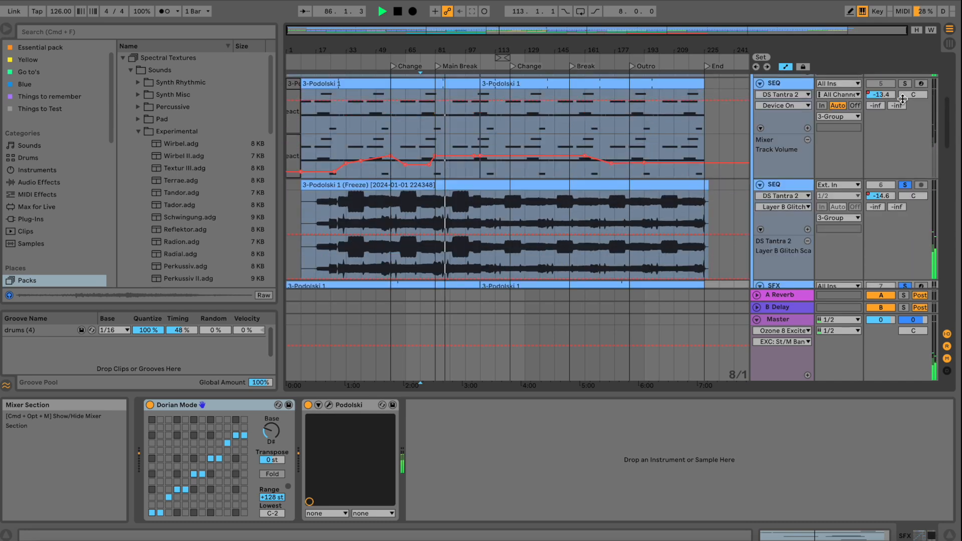
scroll(902, 99, up, 1)
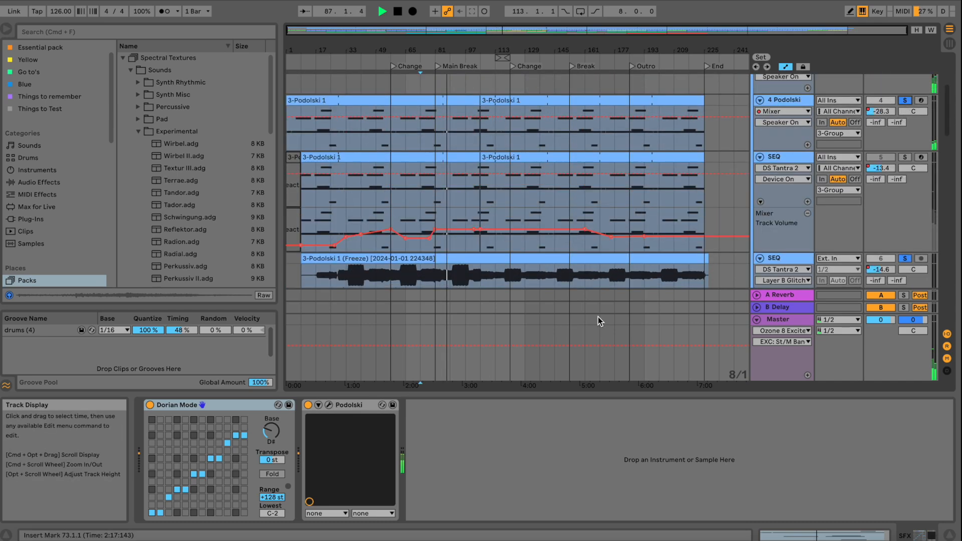
scroll(597, 317, up, 6)
scroll(701, 221, down, 7)
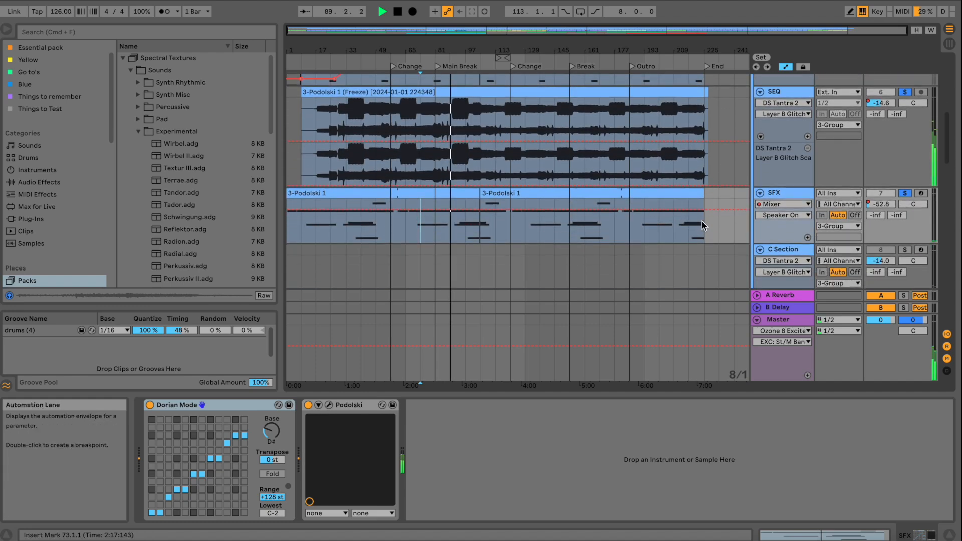
scroll(702, 224, down, 5)
scroll(702, 221, down, 2)
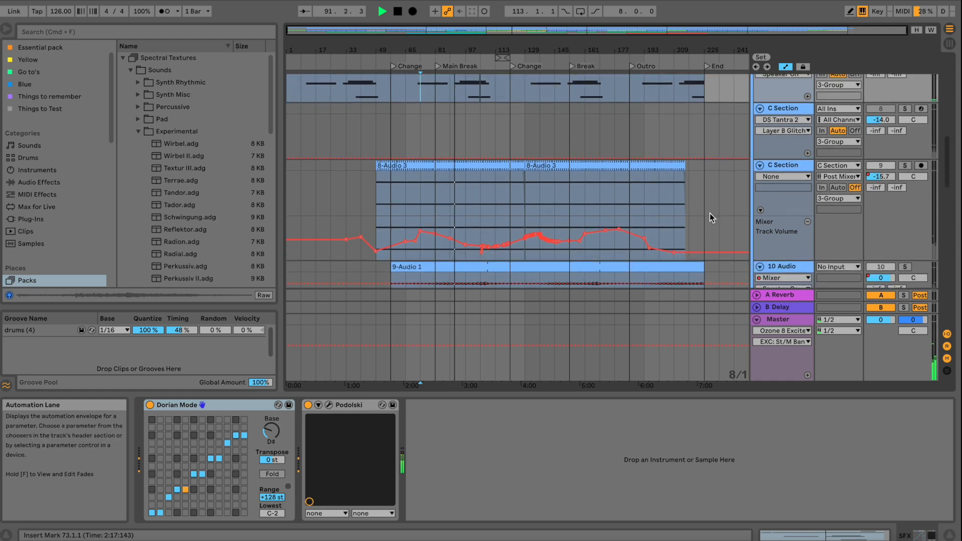
scroll(709, 213, down, 2)
scroll(711, 215, down, 1)
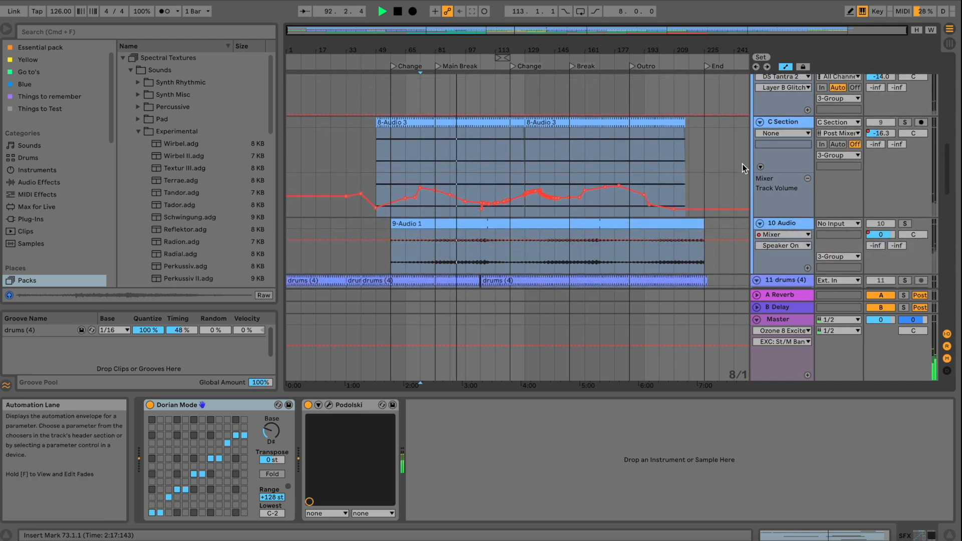
Stop playback, solo the 10 Audio track alone, and play it from bar 81
scroll(744, 170, down, 2)
key(space)
click(903, 199)
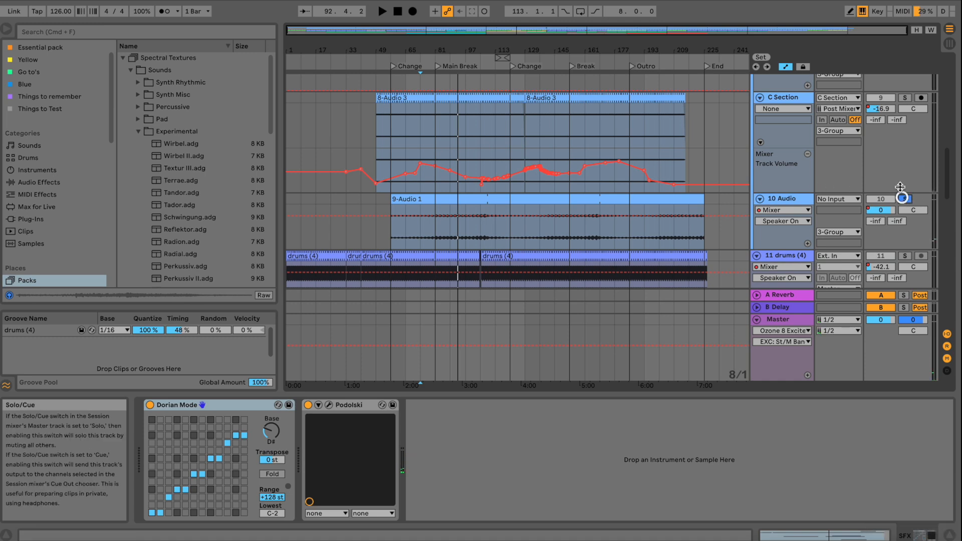
click(437, 233)
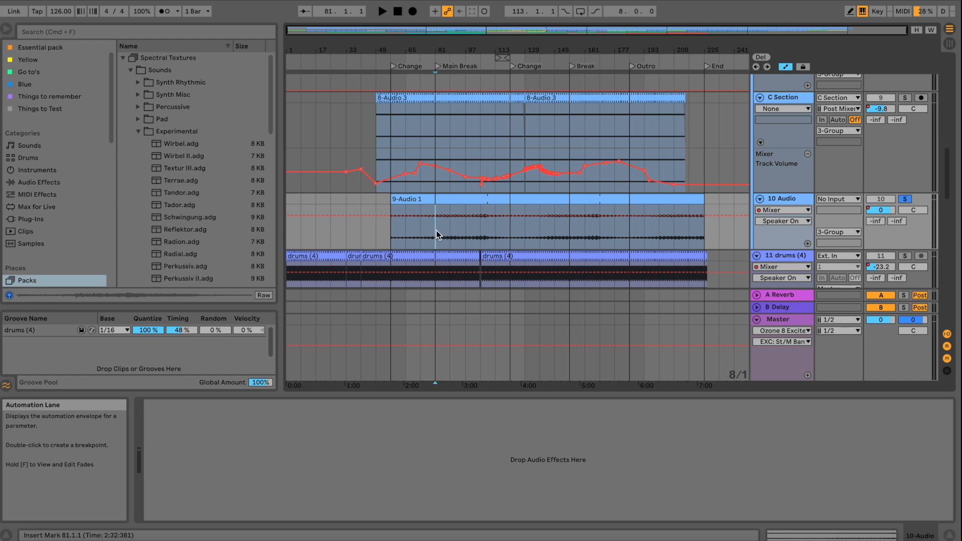
key(space)
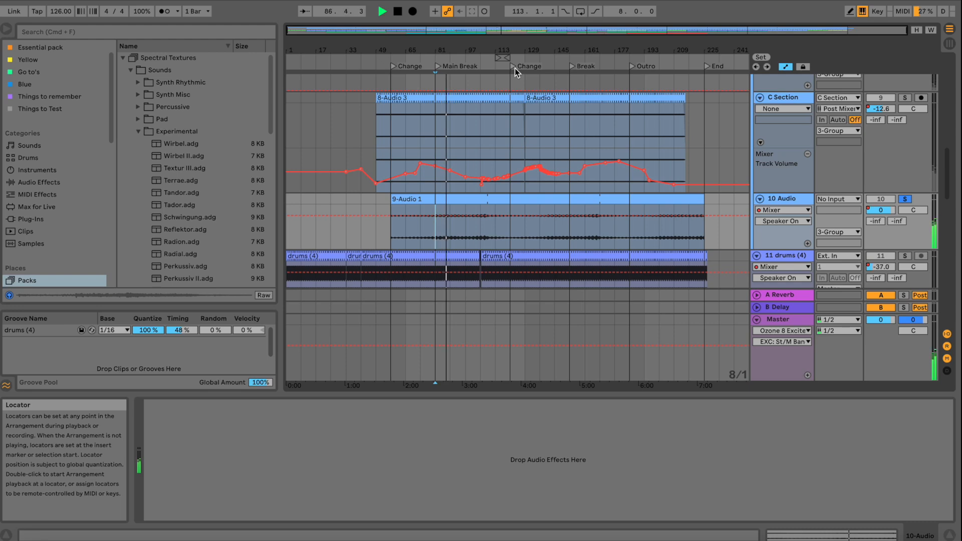
Glance at the Session View mixer, play 10 Audio from bar 121, and display its Track Volume automation in the arrangement
key(Tab)
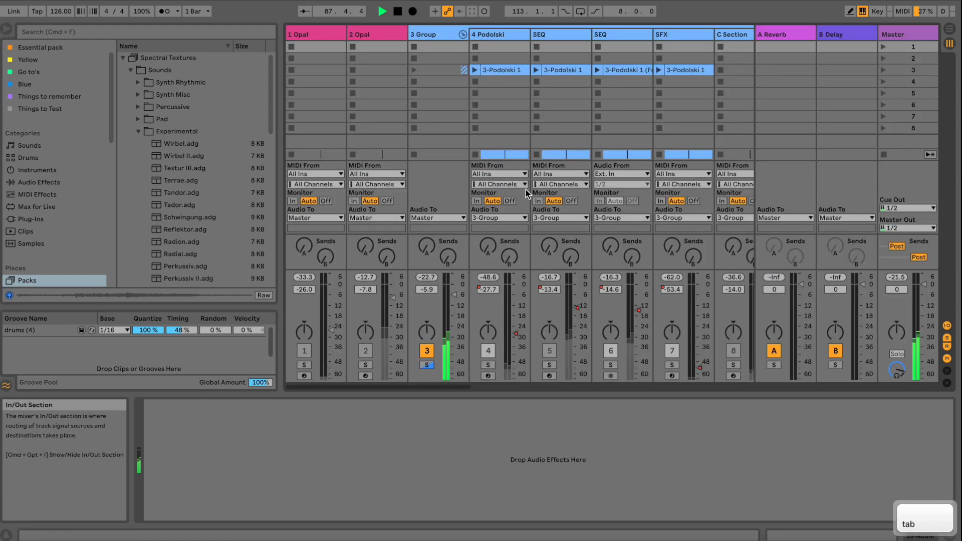
key(Tab)
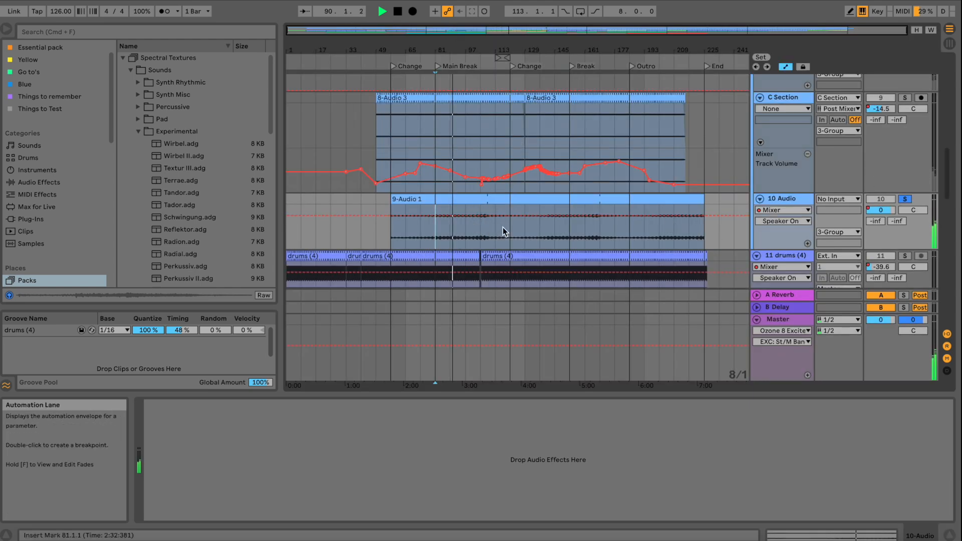
key(space)
key(space)
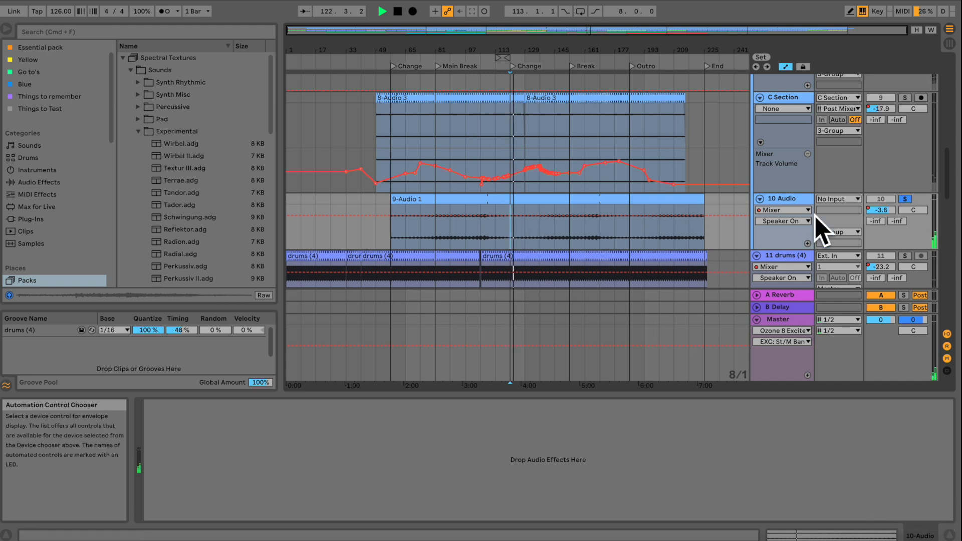
click(876, 214)
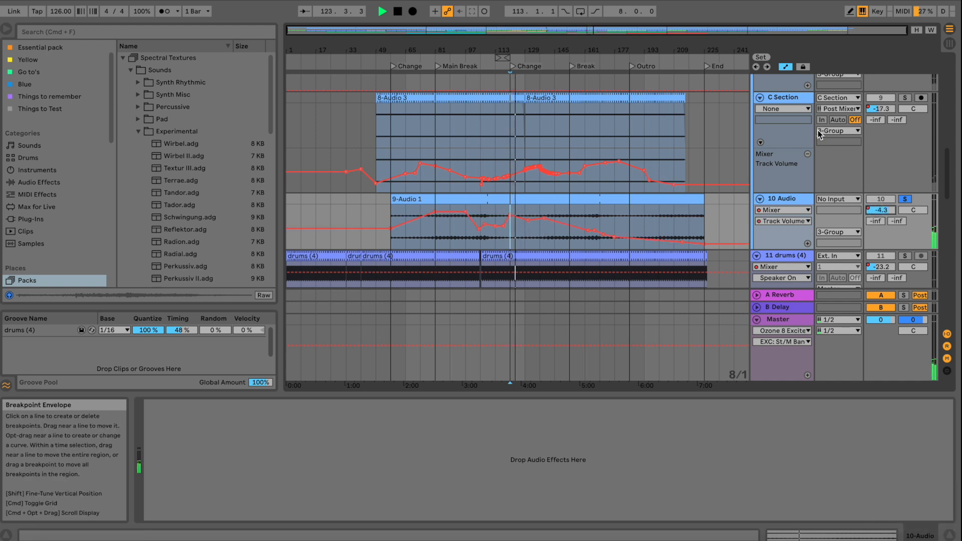
Stop playback, solo the C Section audio track instead of 10 Audio, and set the start position to bar 81
key(space)
click(905, 98)
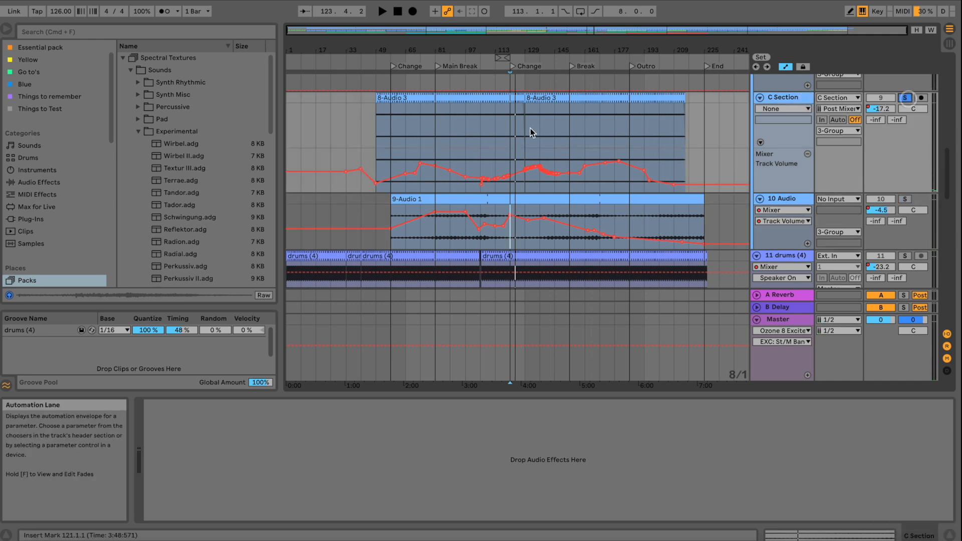
click(446, 121)
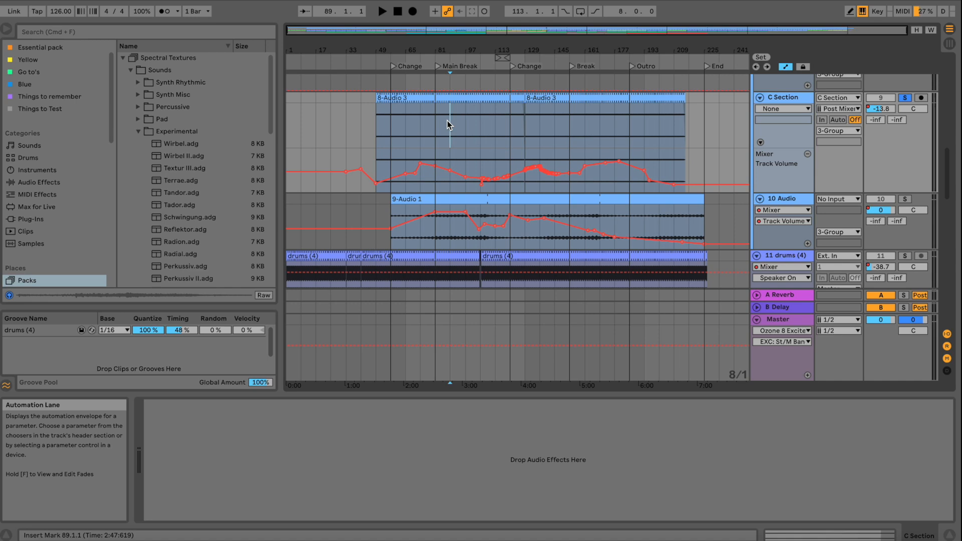
scroll(459, 132, up, 3)
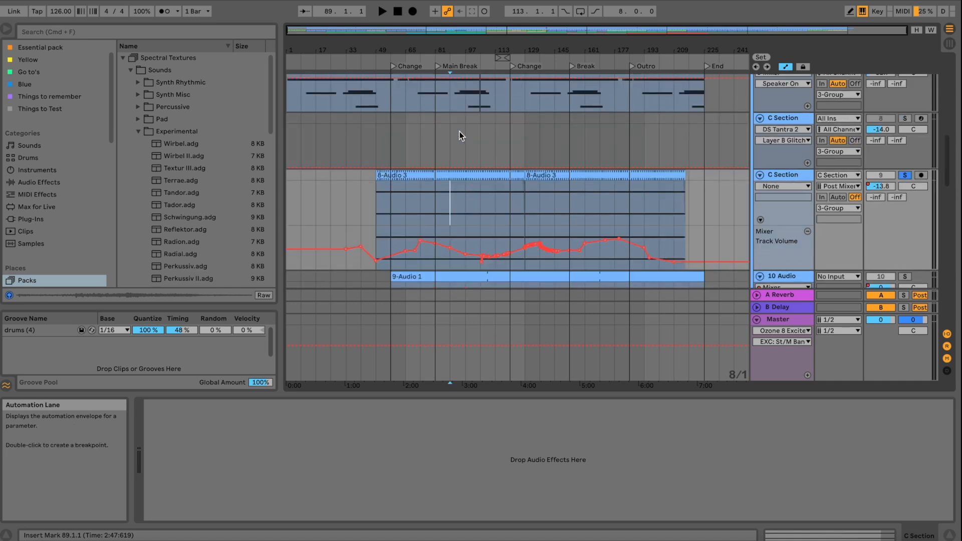
scroll(459, 131, down, 2)
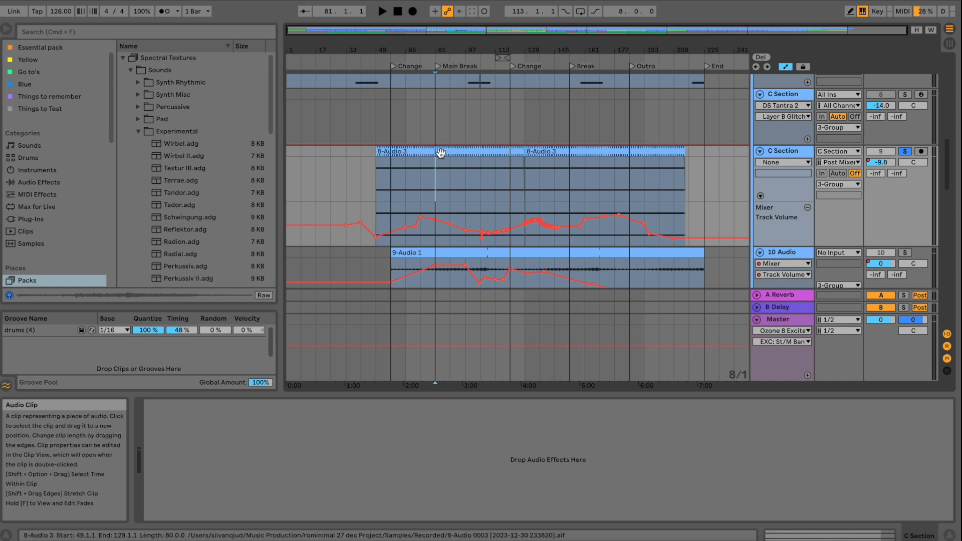
Inspect the 8-Audio 3 clip's waveform from the Session View, return to the arrangement and start playback from bar 81
key(Tab)
drag(444, 386, 565, 393)
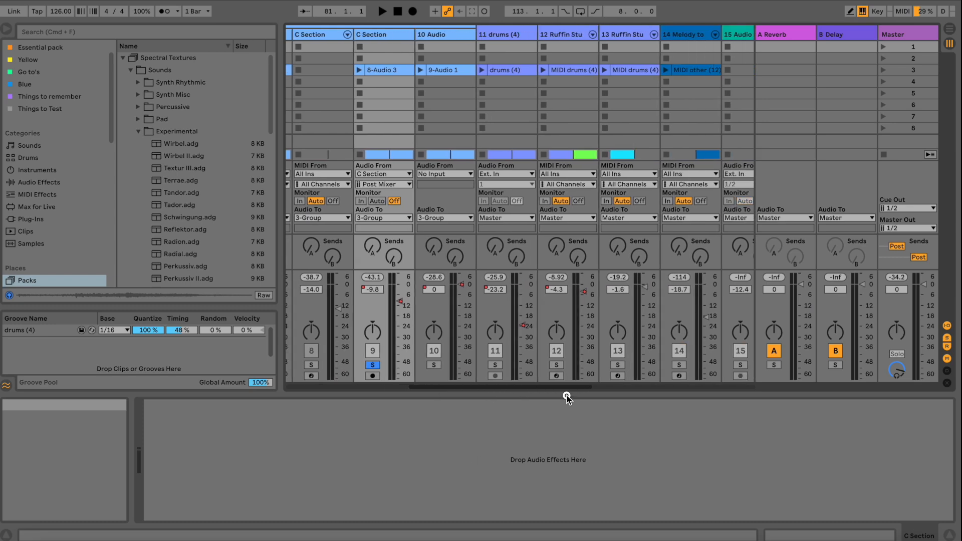
double_click(383, 72)
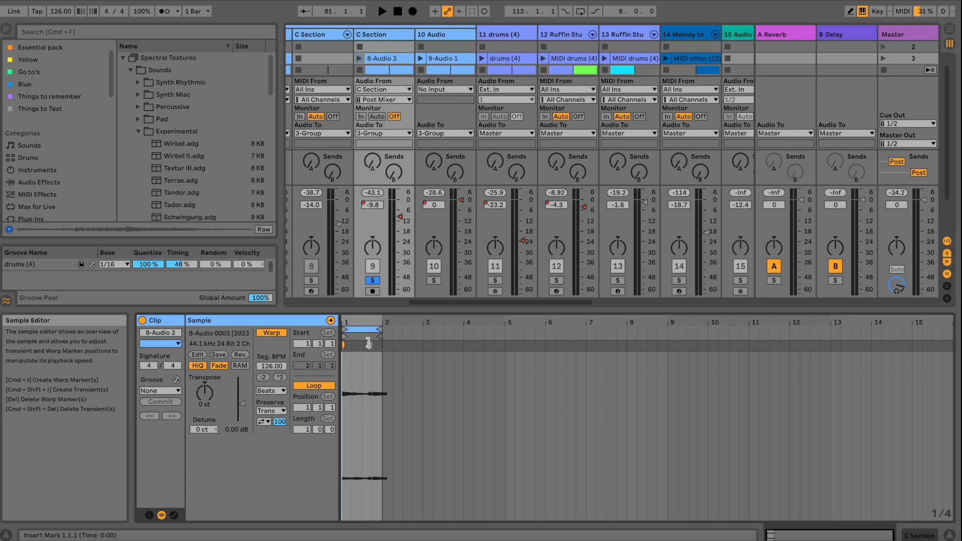
drag(375, 321, 376, 364)
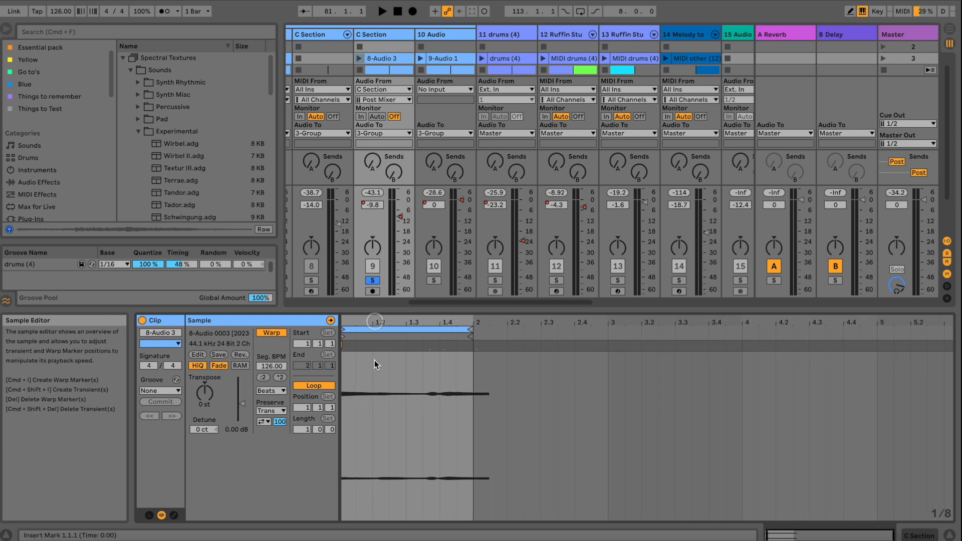
drag(420, 317, 420, 316)
key(Tab)
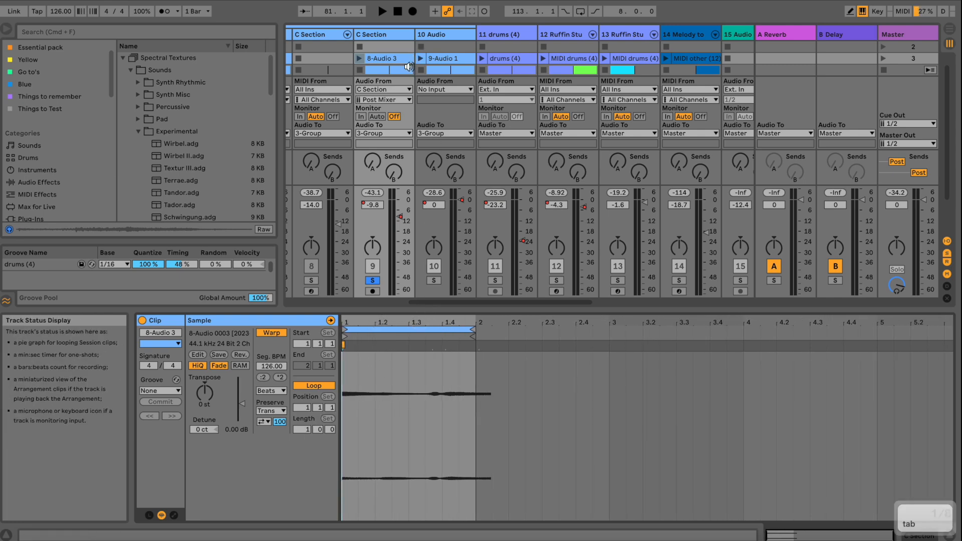
key(space)
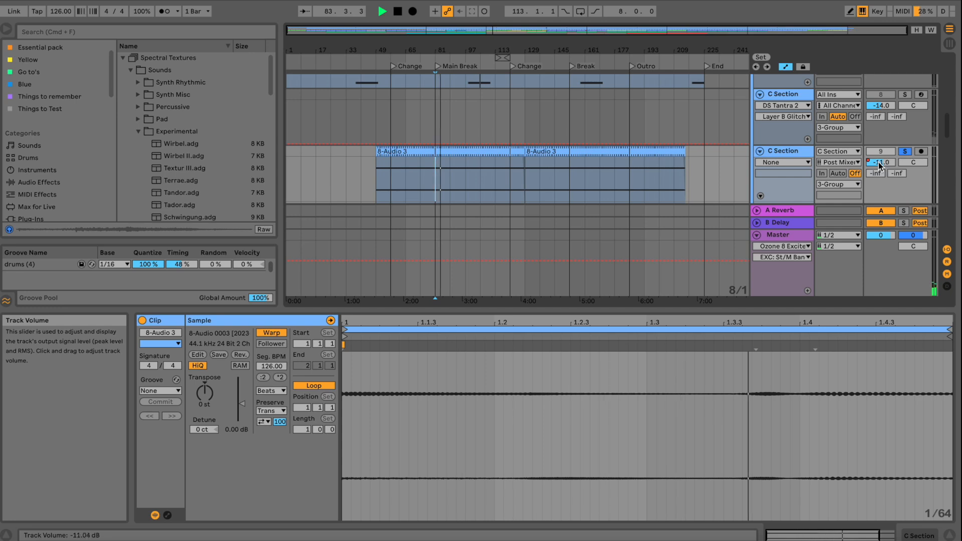
Solo 4 Podolski and the frozen SEQ track alongside the C Section audio, and move playback past the second Change marker
scroll(882, 133, down, 2)
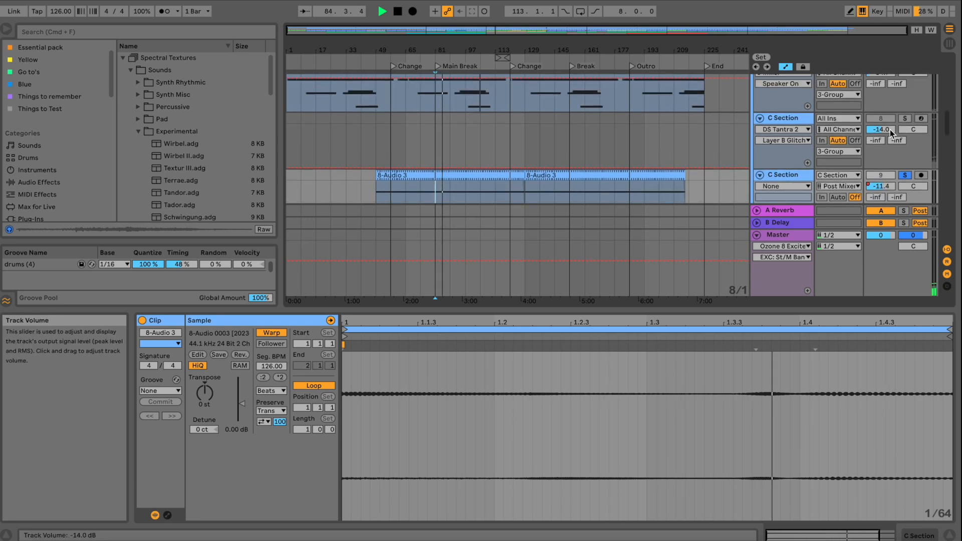
scroll(889, 131, down, 5)
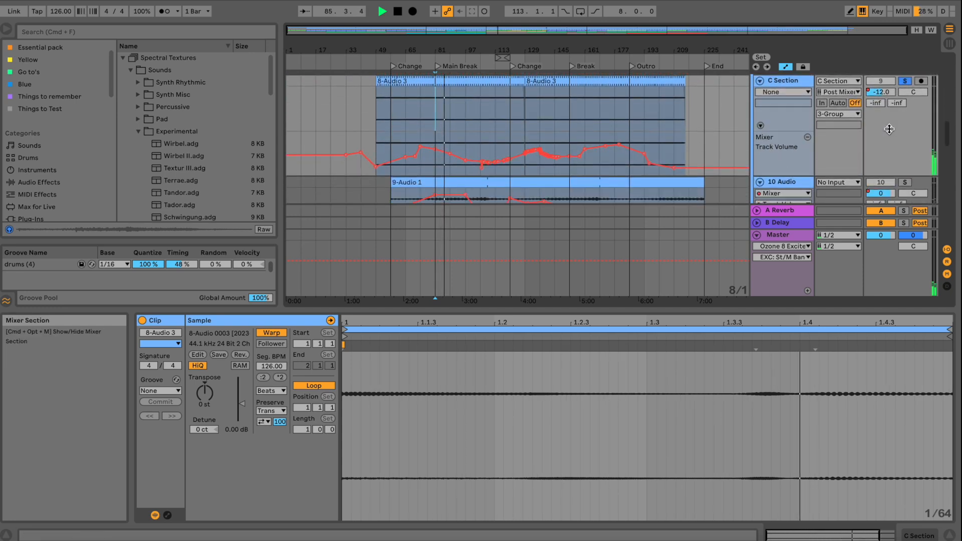
scroll(908, 150, up, 10)
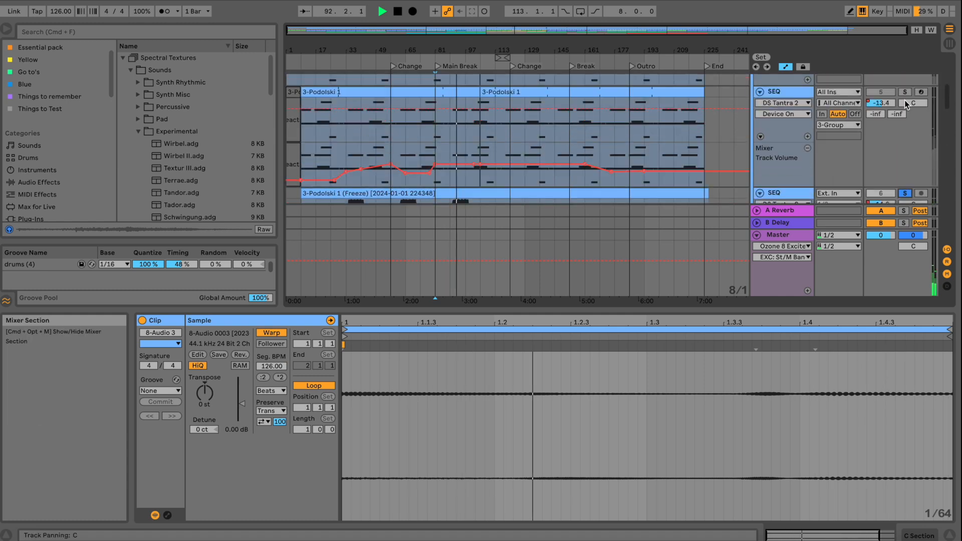
scroll(906, 103, up, 4)
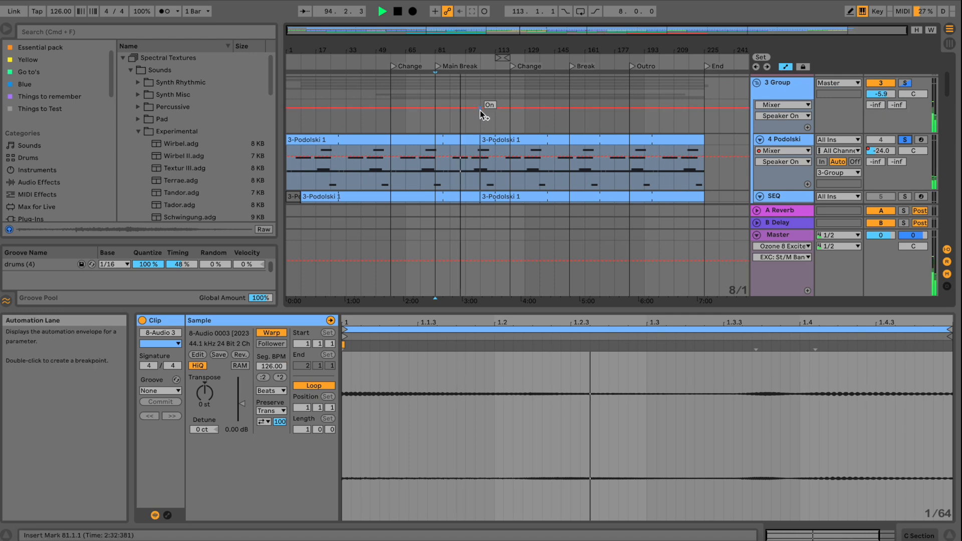
scroll(535, 125, down, 12)
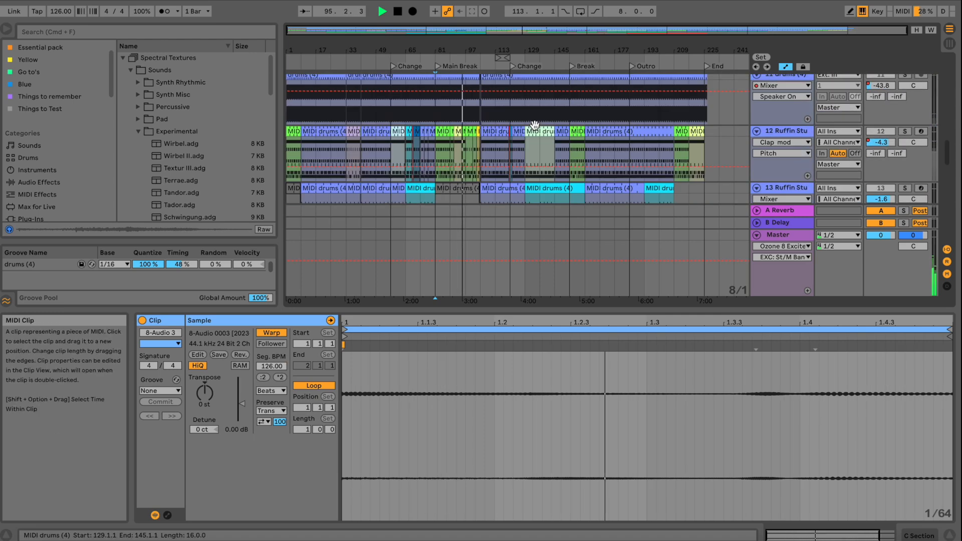
scroll(535, 125, up, 2)
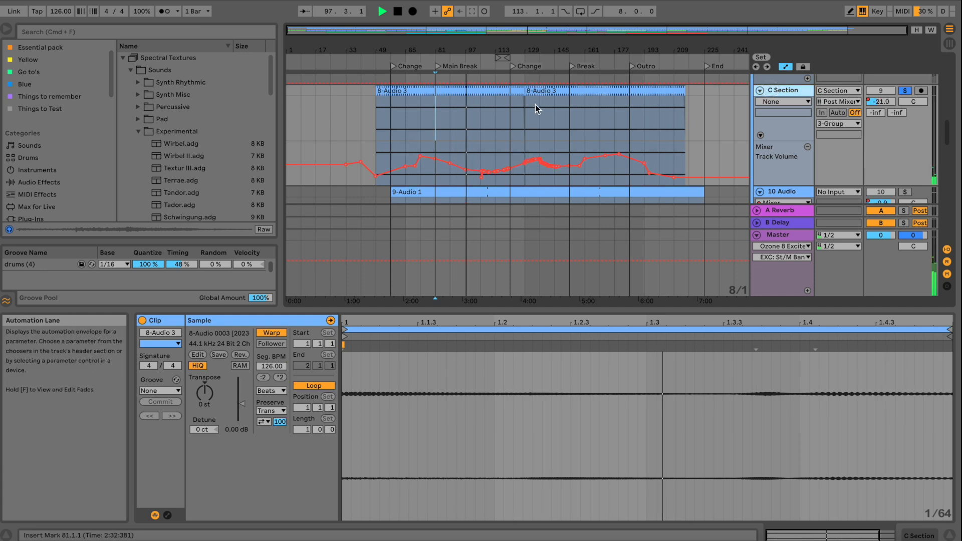
click(539, 61)
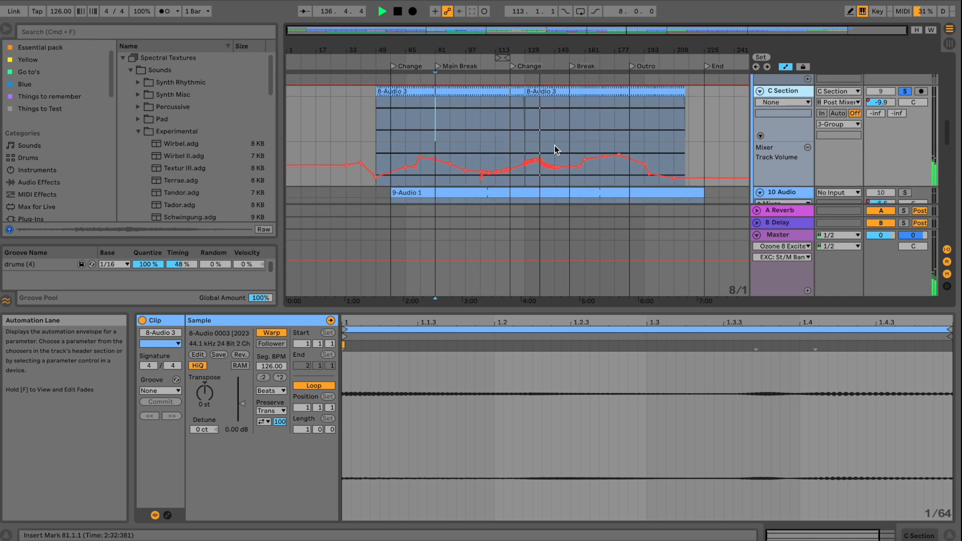
scroll(555, 149, down, 1)
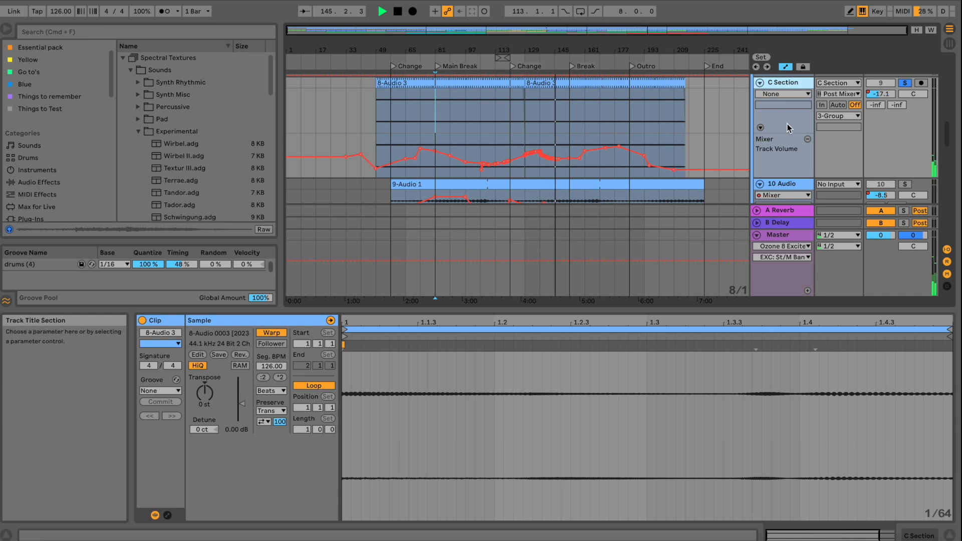
Add the 12 Ruffin Stu, 11 drums (4) and 10 Audio tracks to the soloed layers during playback
scroll(787, 124, down, 3)
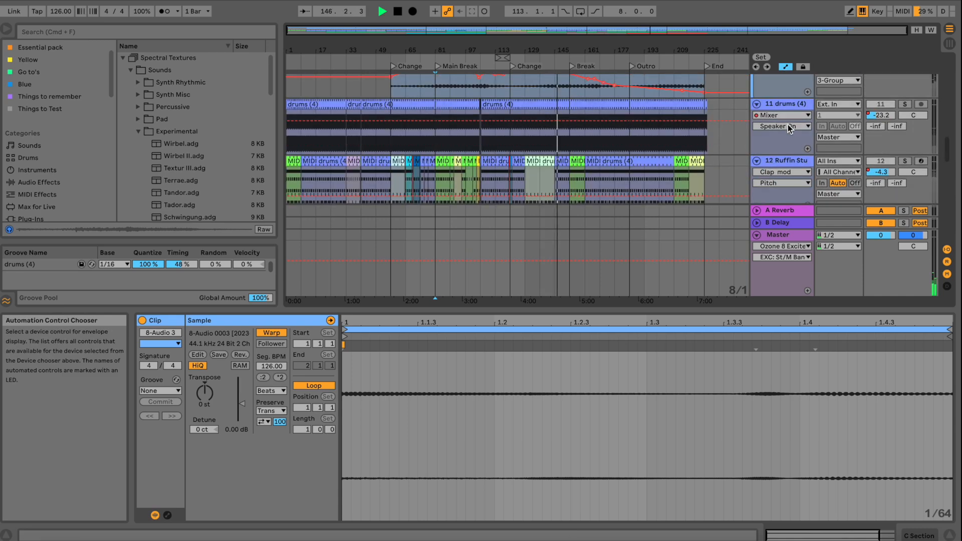
click(901, 159)
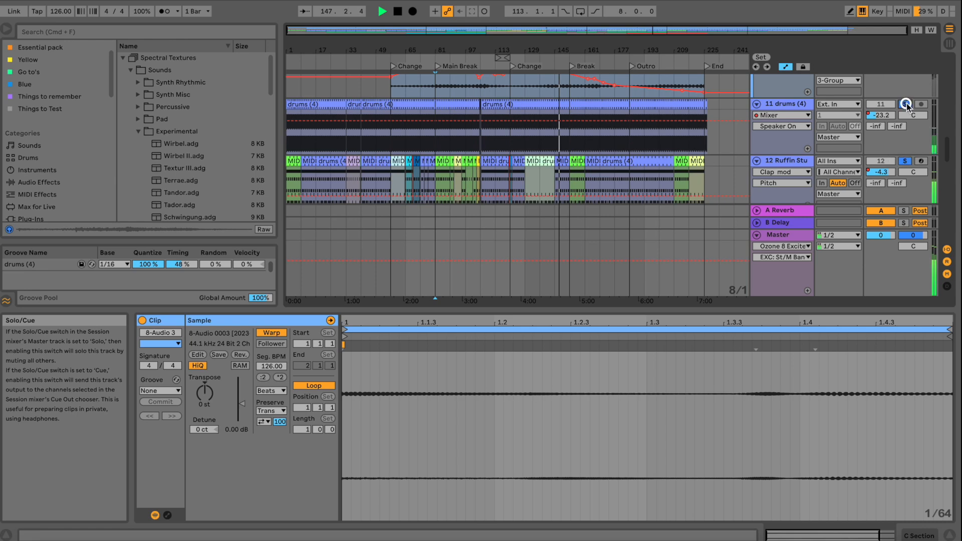
scroll(907, 105, up, 3)
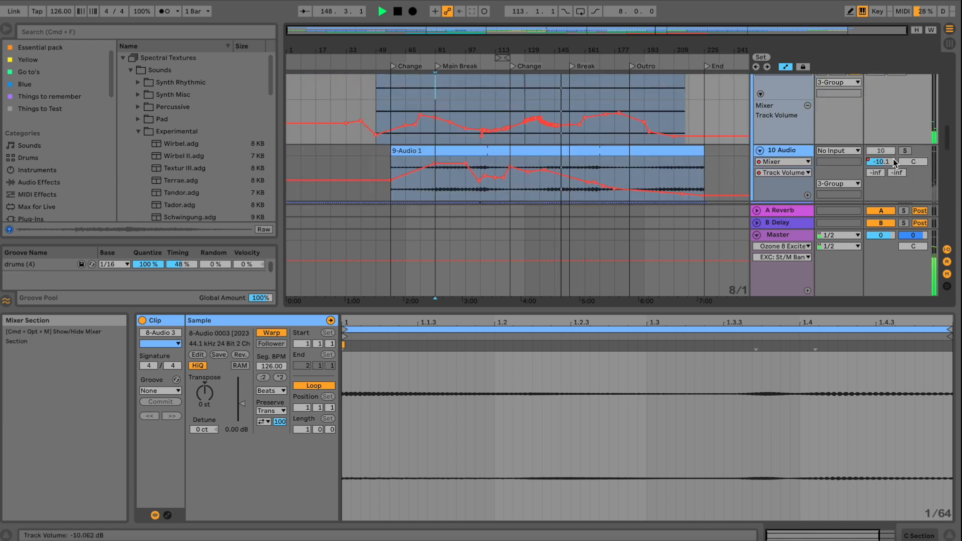
scroll(902, 150, up, 3)
click(904, 145)
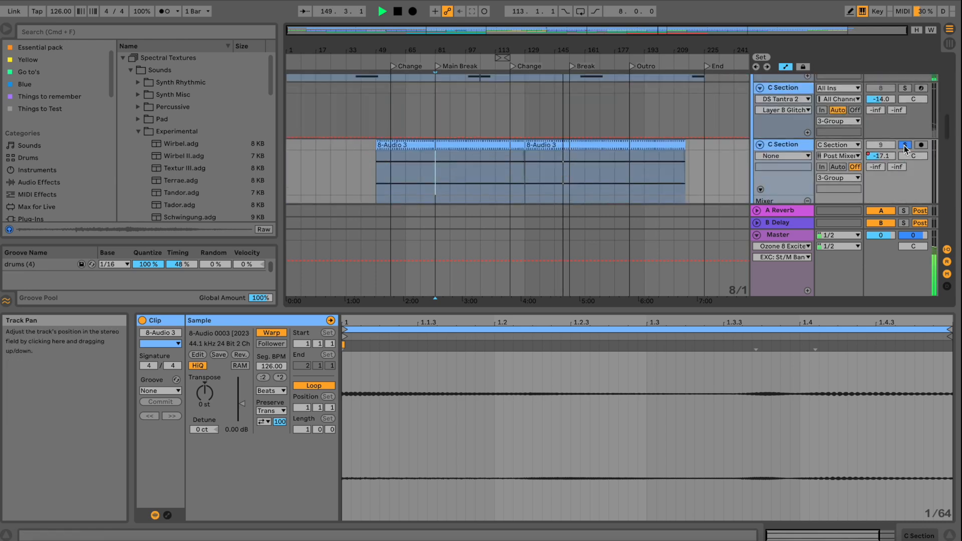
scroll(905, 146, up, 2)
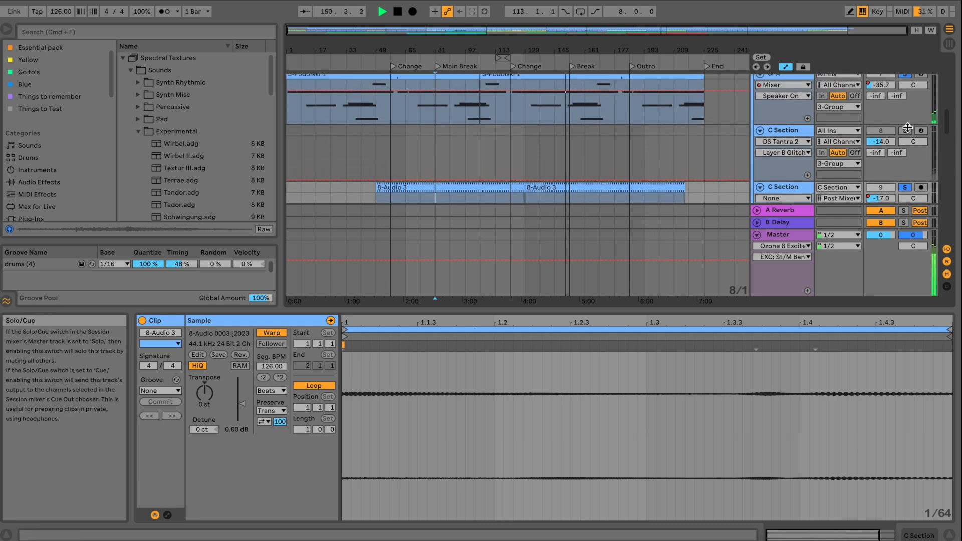
scroll(908, 129, up, 3)
Display the C Section MIDI track's device chain and look over the 3 Group's layers and the drum tracks during playback
double_click(781, 188)
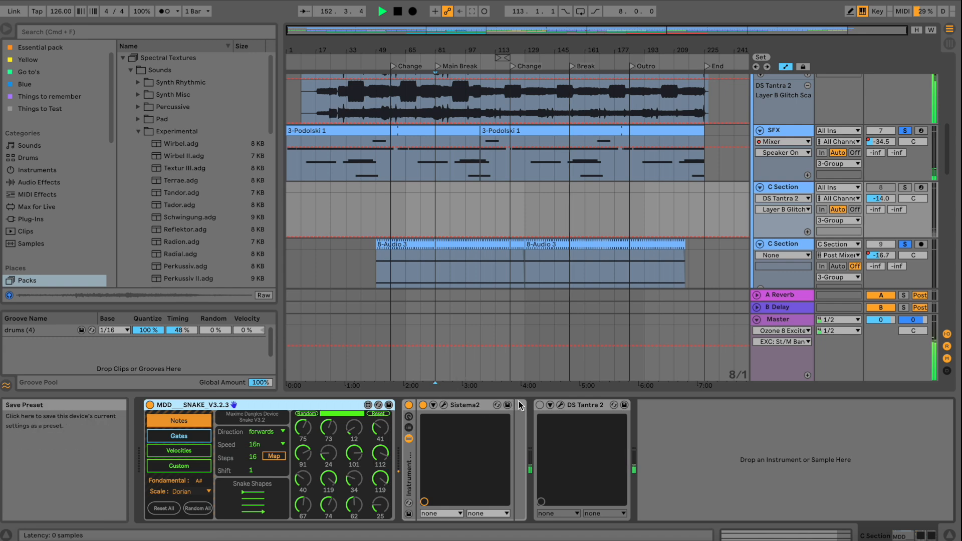
scroll(544, 293, down, 5)
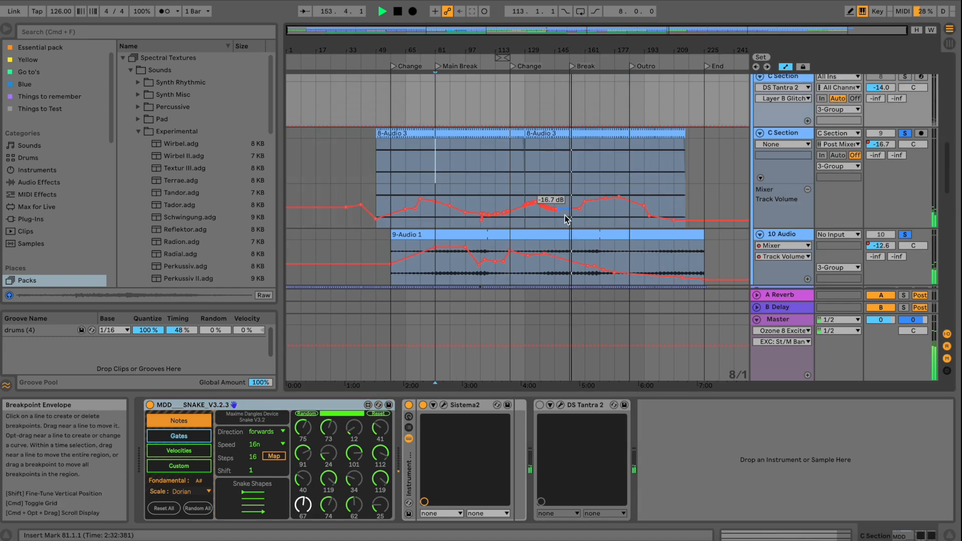
scroll(564, 217, up, 10)
scroll(564, 215, up, 5)
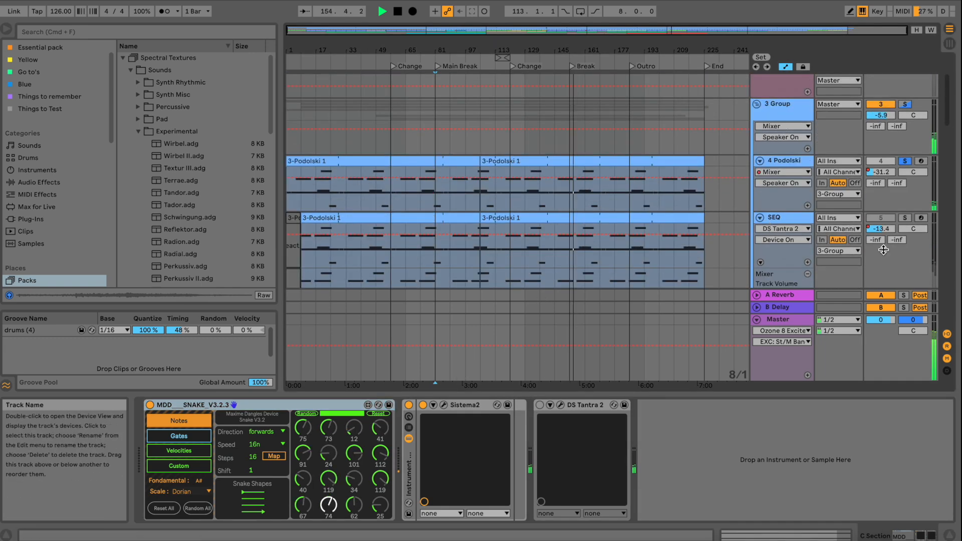
scroll(908, 175, down, 10)
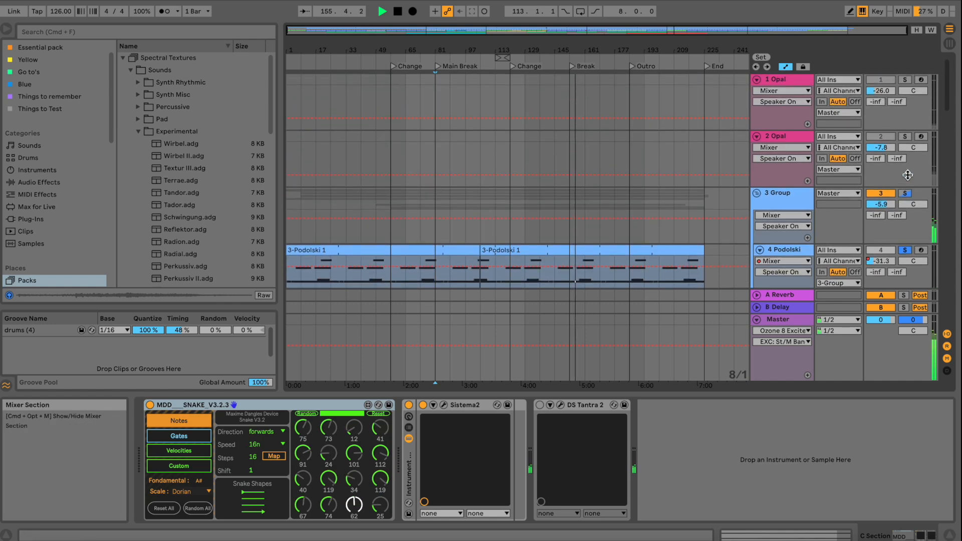
scroll(908, 175, down, 5)
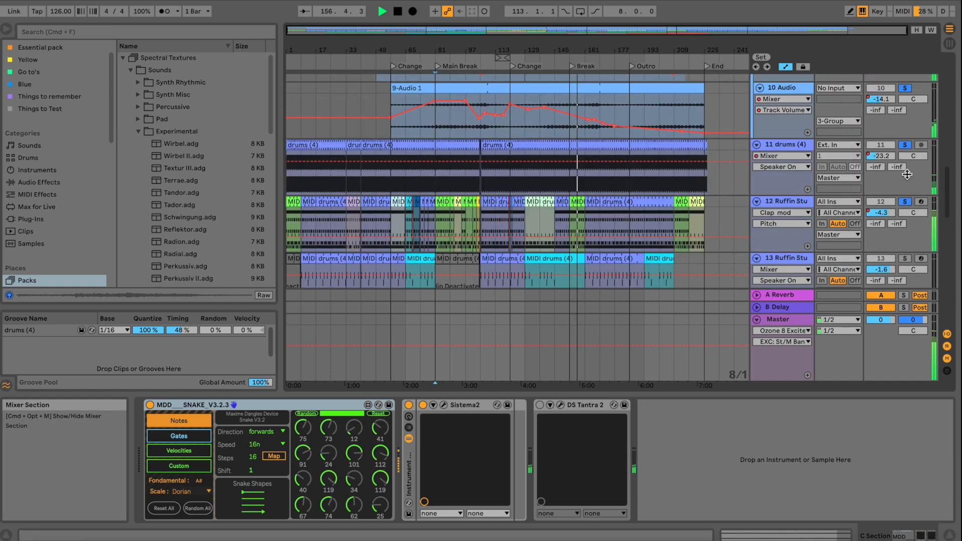
Add the 14 Melody, 16 Podolski bassline and 17 IQSounds tracks to the soloed layers
scroll(909, 171, down, 5)
click(906, 156)
scroll(906, 153, up, 3)
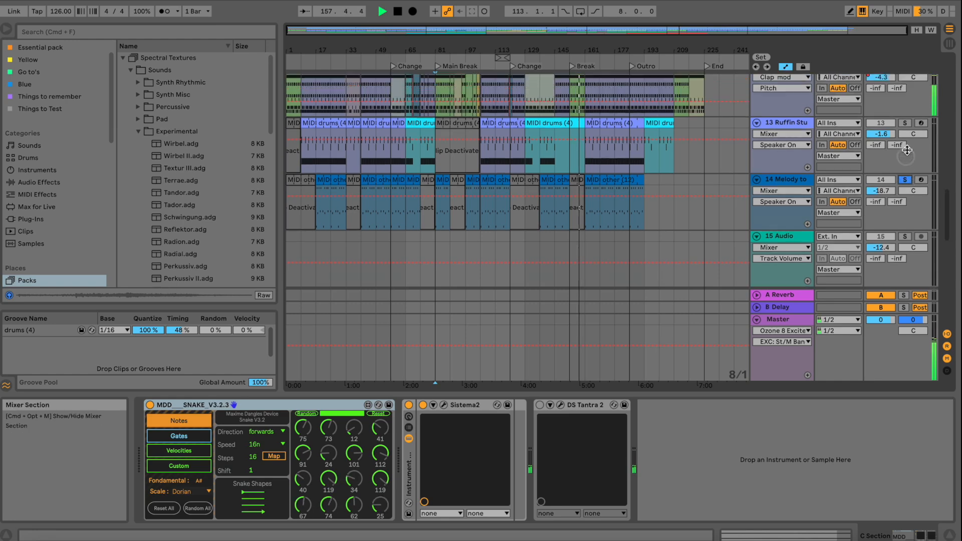
click(905, 156)
scroll(897, 173, down, 8)
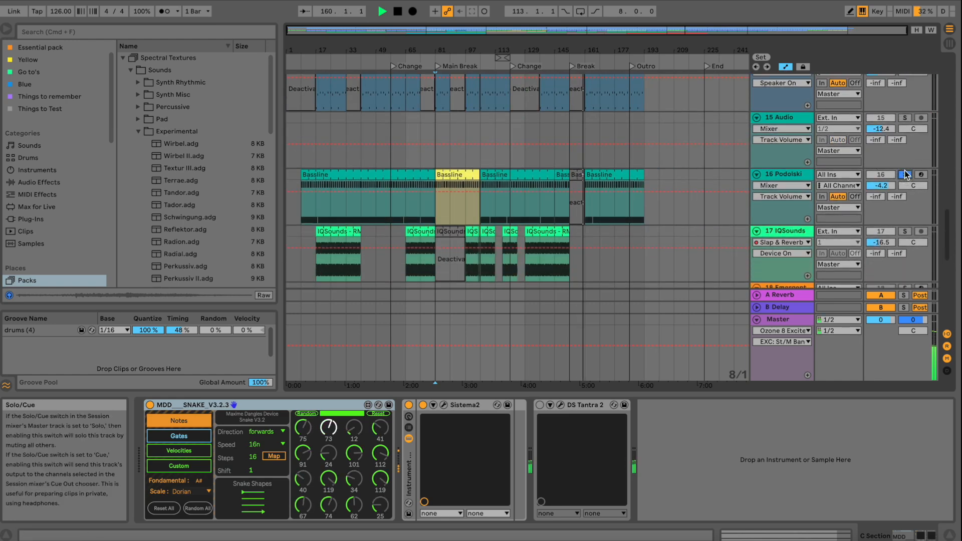
scroll(907, 175, down, 2)
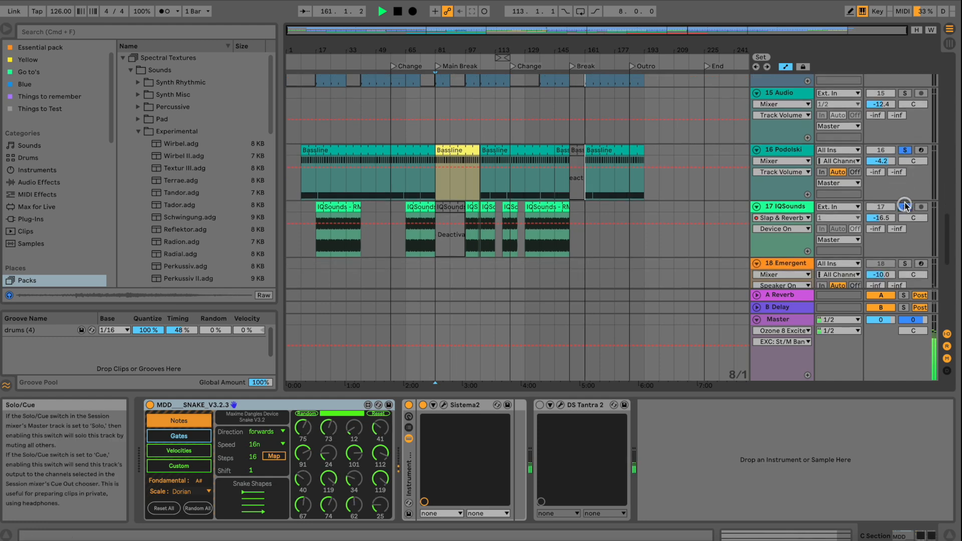
click(905, 205)
Solo the 20 Audio, 21 19-Audio 1 and Percs tracks as well, and stop playback after listening
scroll(906, 205, down, 6)
scroll(597, 133, down, 1)
scroll(596, 133, down, 5)
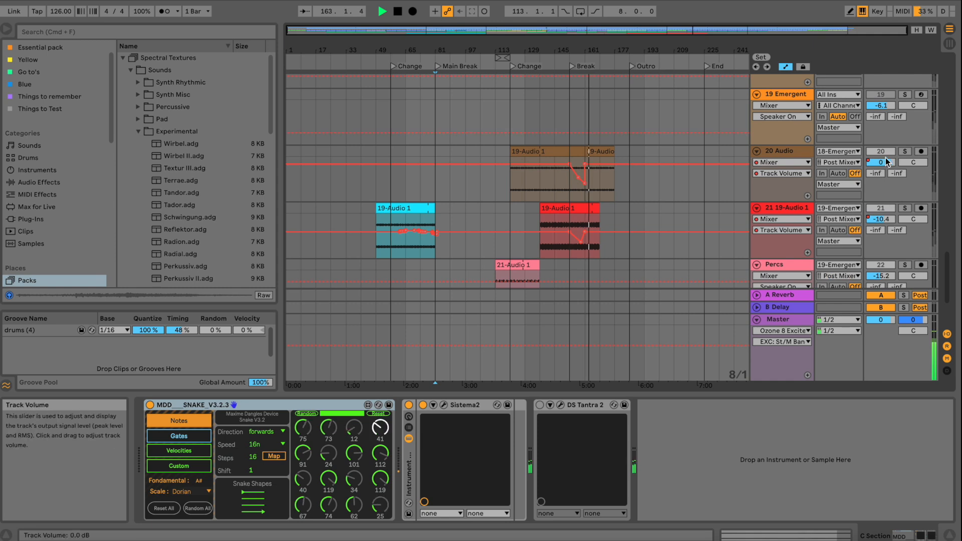
click(904, 151)
click(904, 208)
scroll(904, 211, down, 1)
click(905, 248)
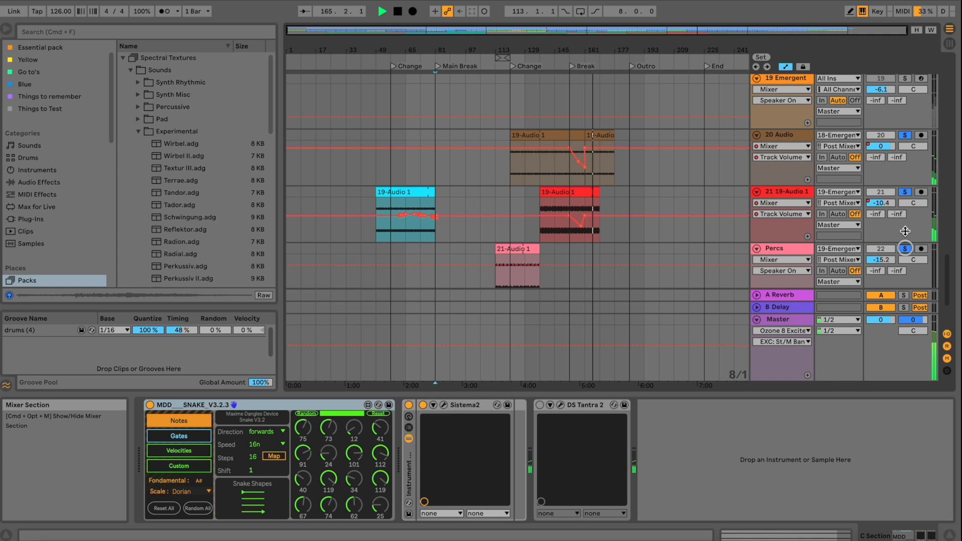
key(super+shift+t)
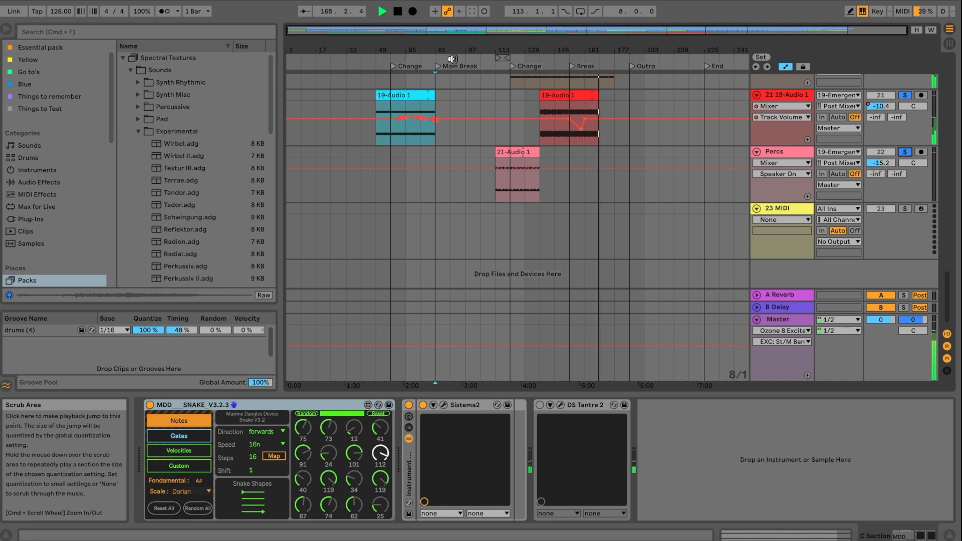
drag(491, 46, 491, 46)
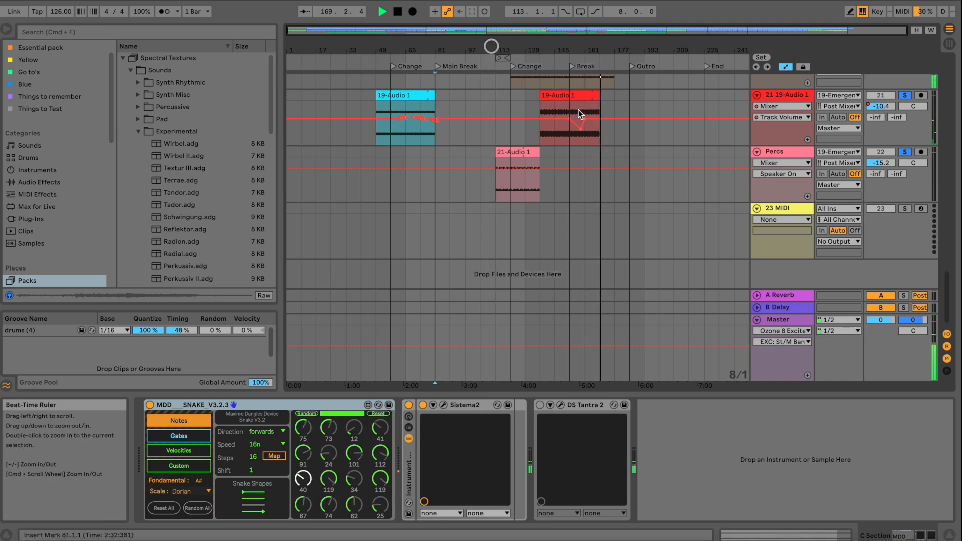
key(space)
Show the Master track's devices and open the first Ozone 8 plug-in, the Equalizer, in a fully visible window
click(773, 321)
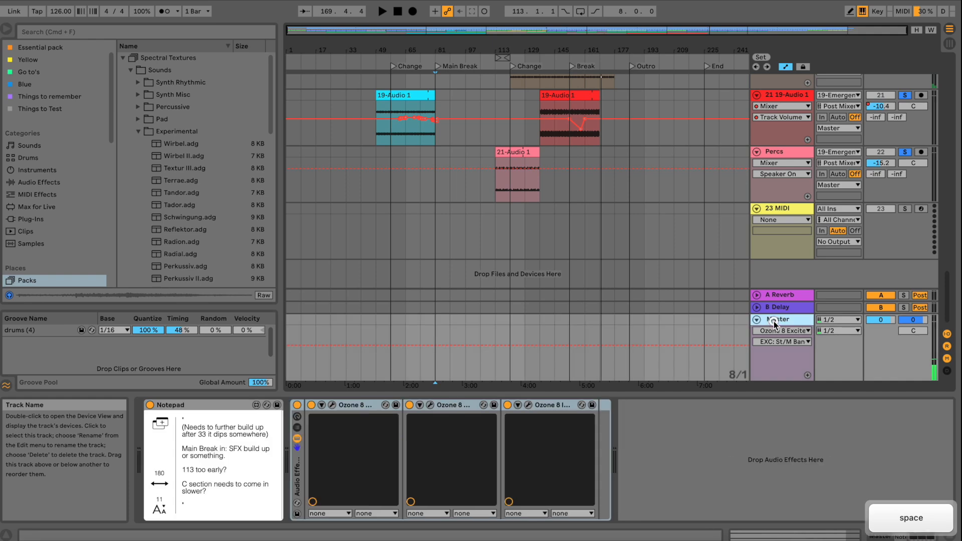
click(335, 404)
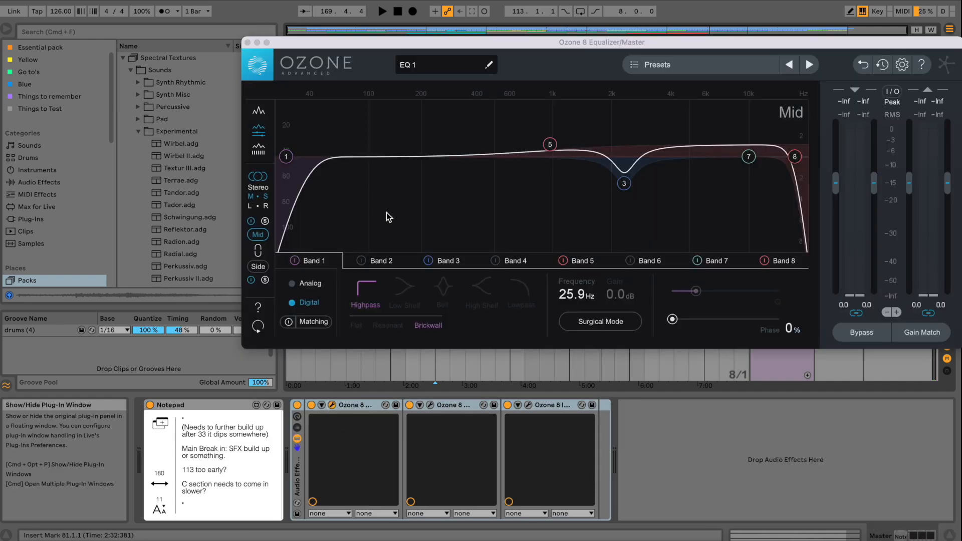
drag(455, 45, 361, 36)
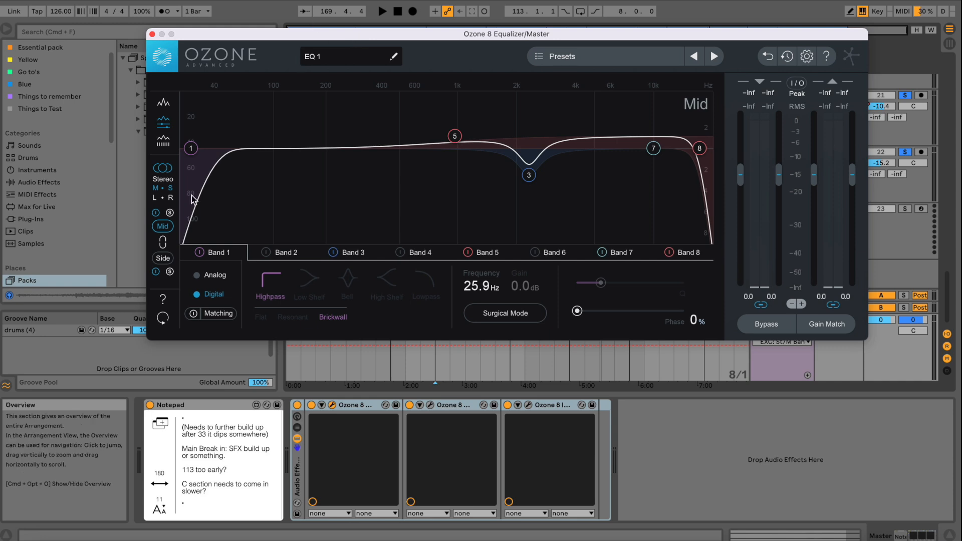
Examine the Ozone equalizer's Side curve and Stereo mode, and return to the Mid curve in Mid/Side mode
click(163, 258)
click(163, 181)
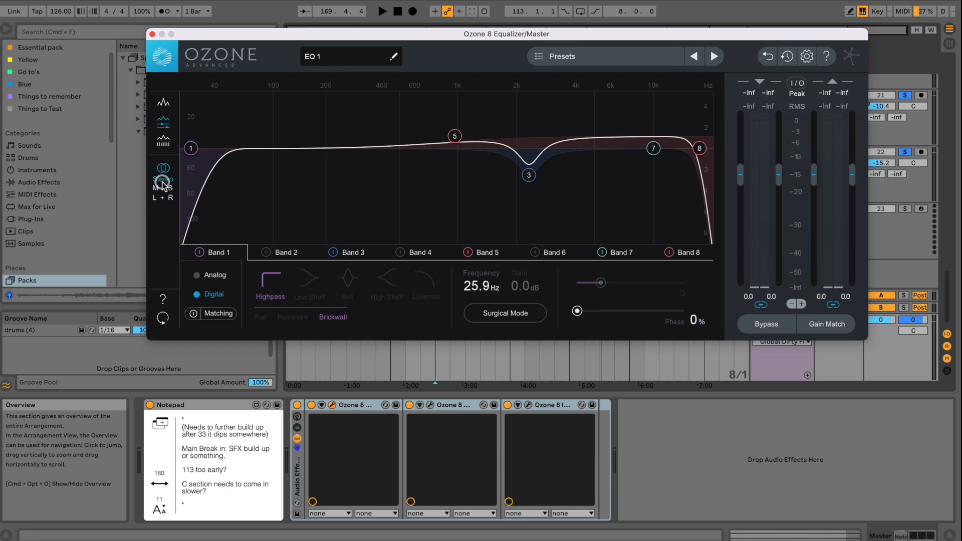
click(163, 187)
click(162, 227)
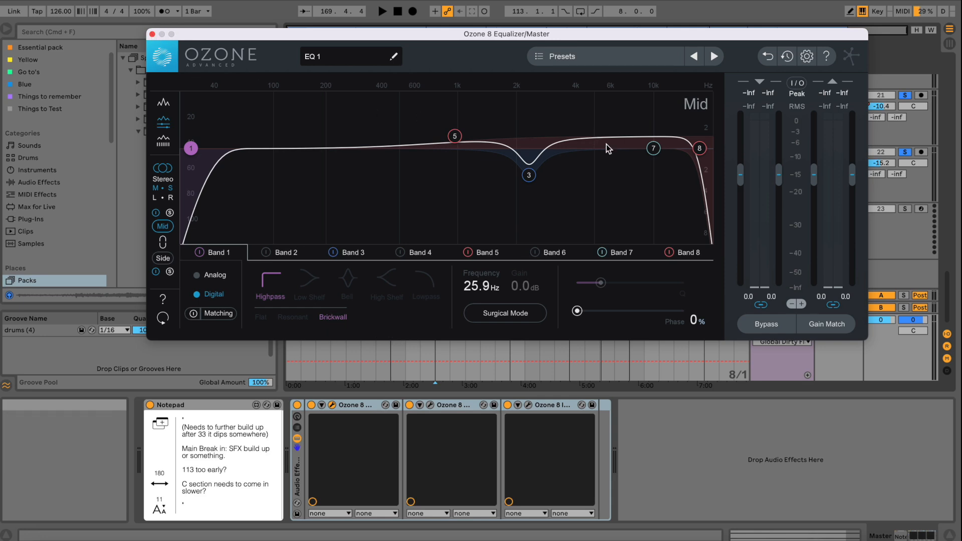
Deactivate the second and third Ozone 8 plug-ins on the Master and play the track with only the Equalizer active and open
click(701, 149)
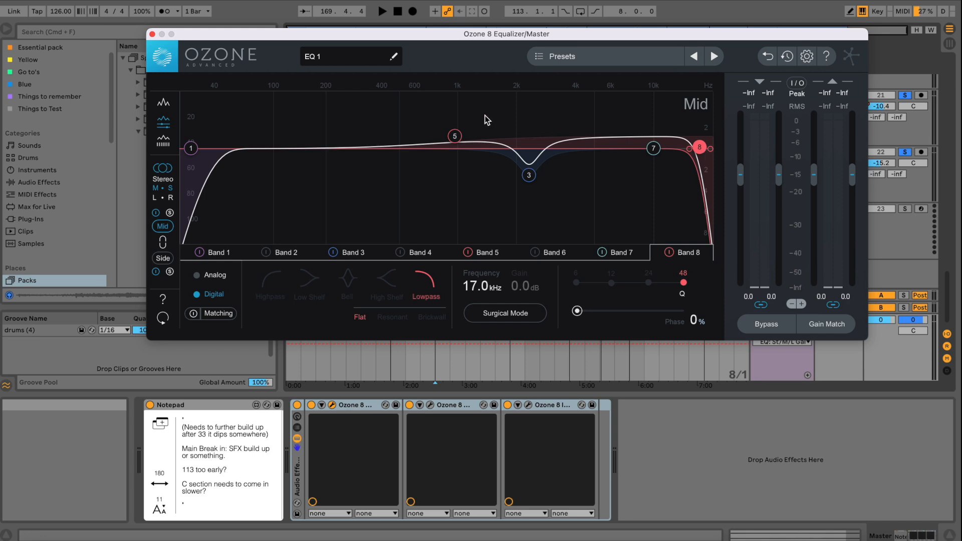
click(151, 34)
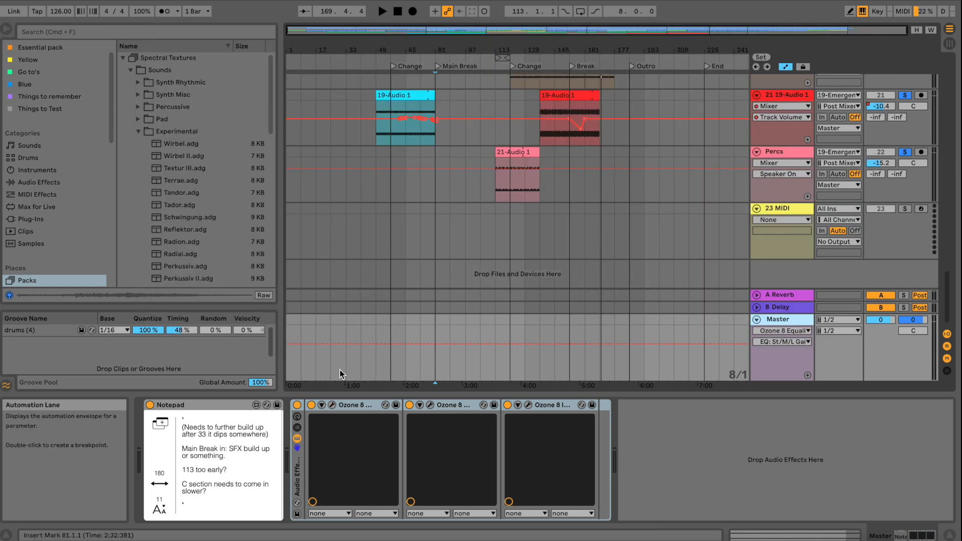
click(332, 405)
key(space)
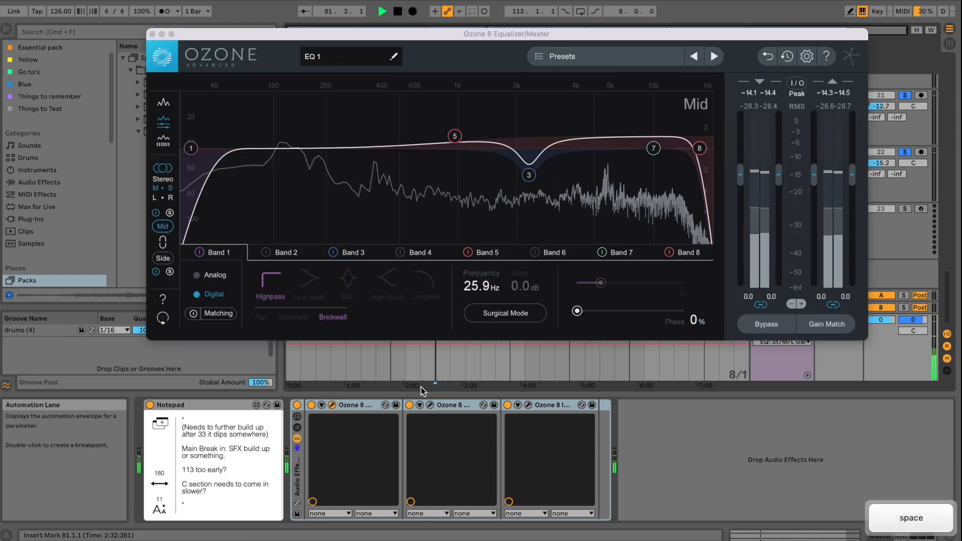
click(409, 405)
click(507, 404)
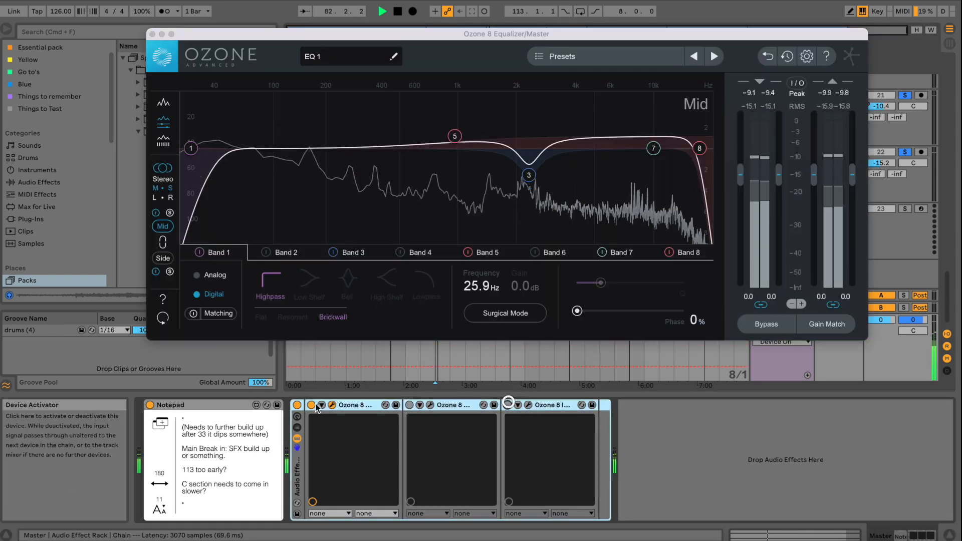
Compare the Mid curve's Band 8 lowpass off and on during playback, including a later section around bar 135, leaving the band enabled
click(156, 214)
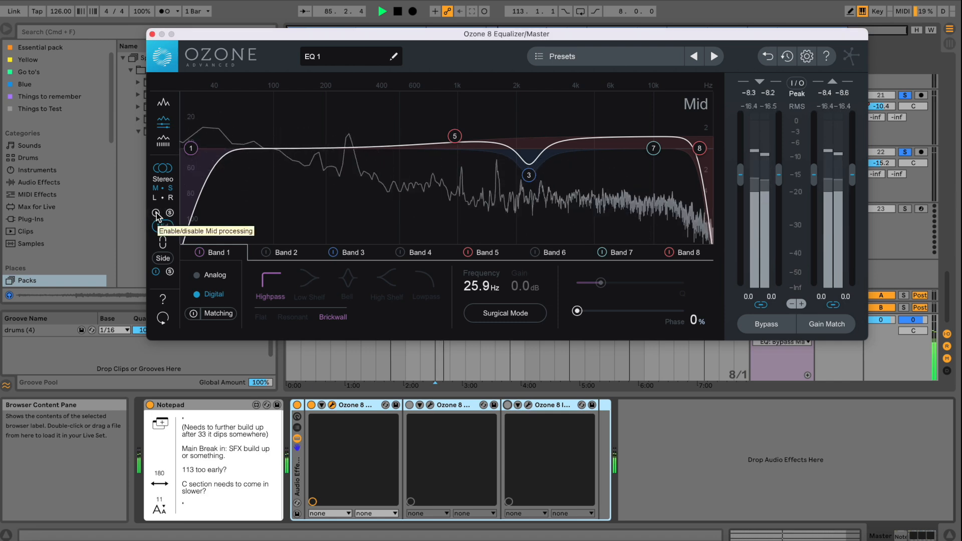
click(669, 252)
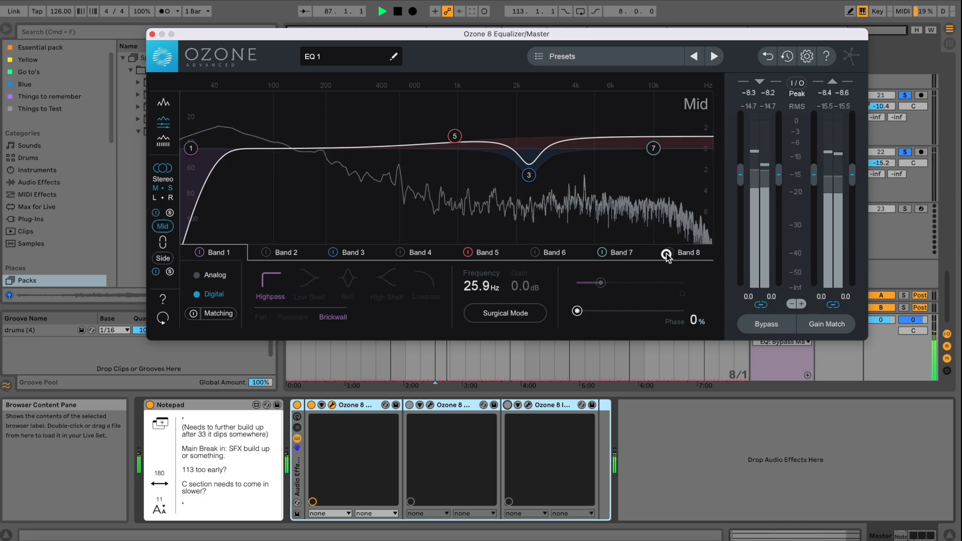
click(152, 34)
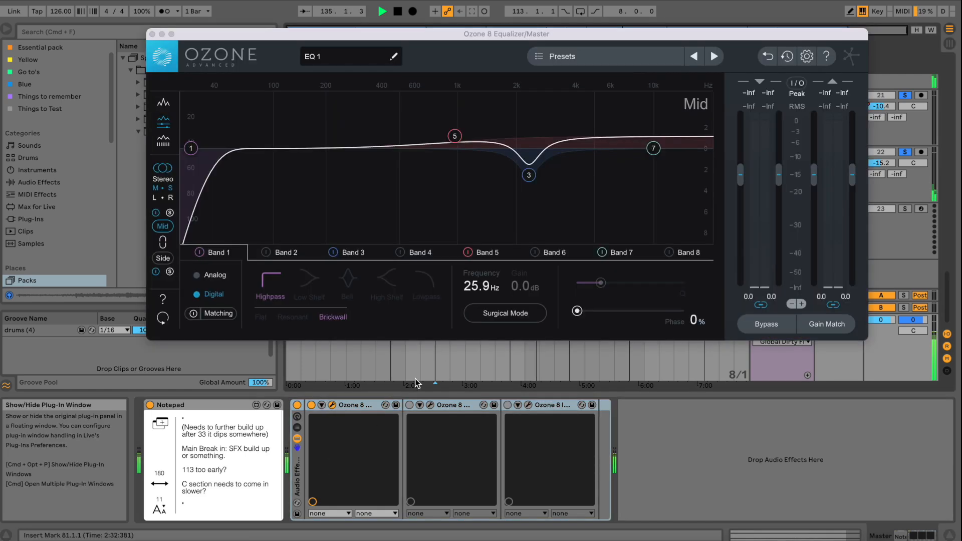
click(332, 405)
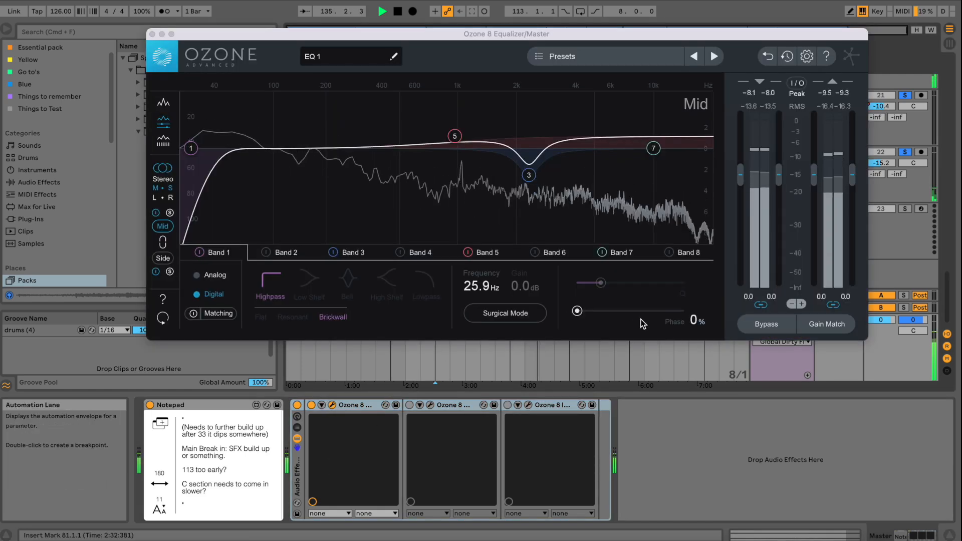
click(670, 253)
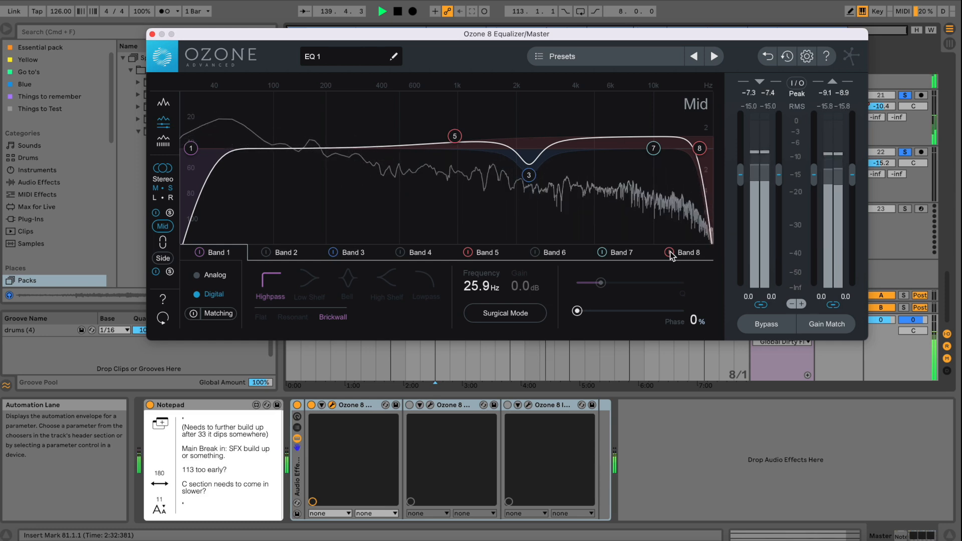
click(670, 253)
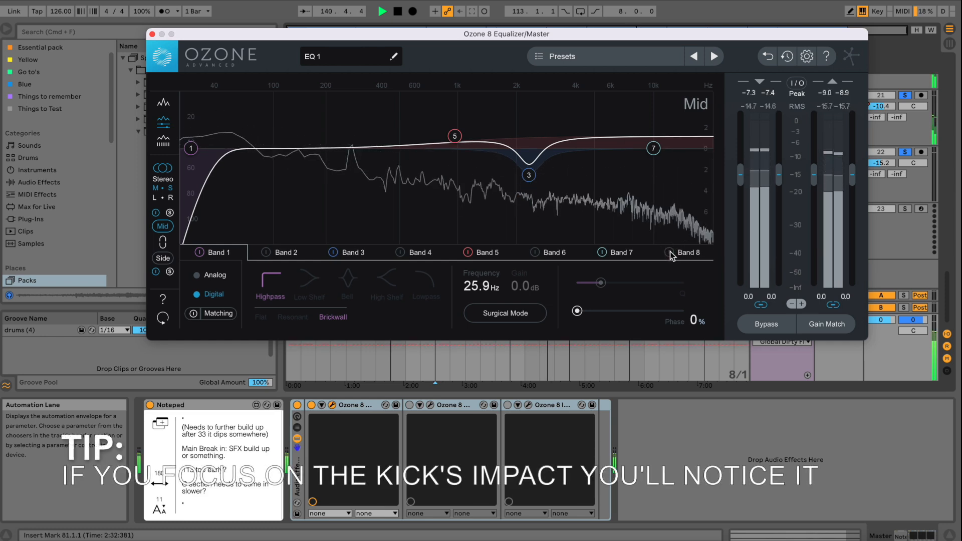
click(669, 253)
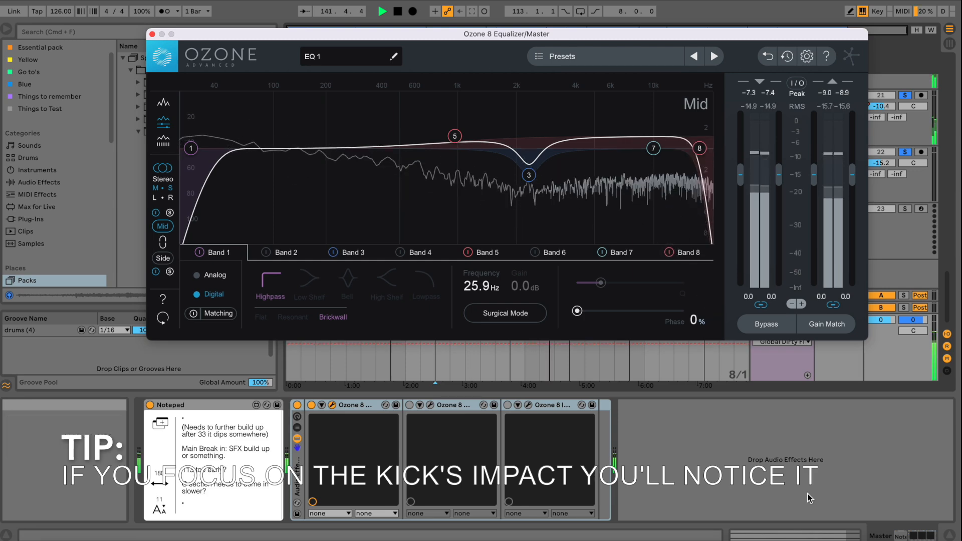
Repeat the Band 8 off-and-on comparison in the Equalizer, leave the band enabled and stop playback
click(840, 540)
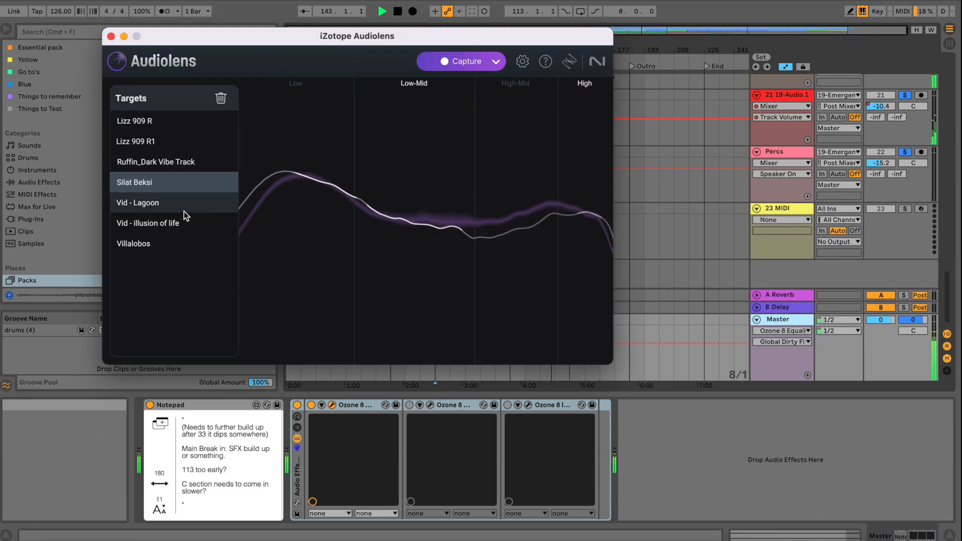
click(310, 407)
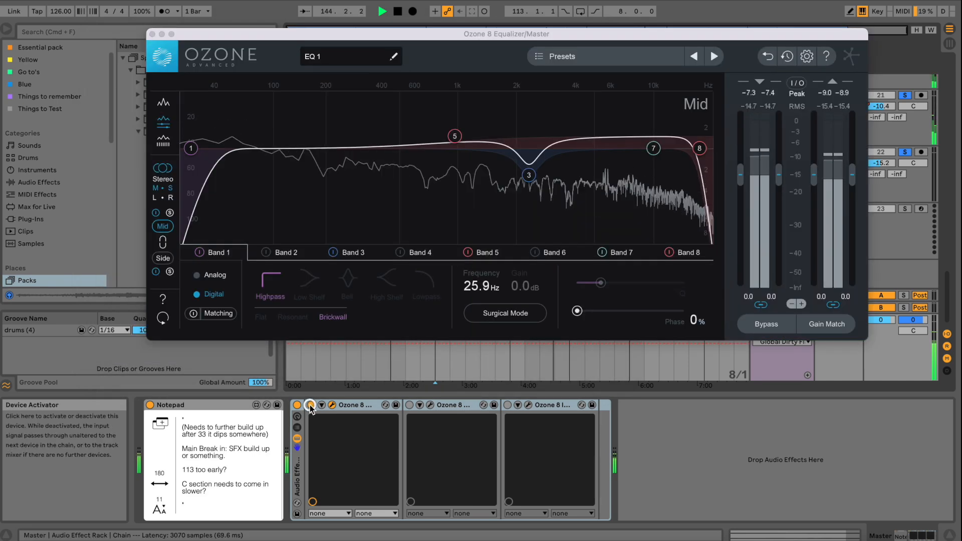
click(669, 253)
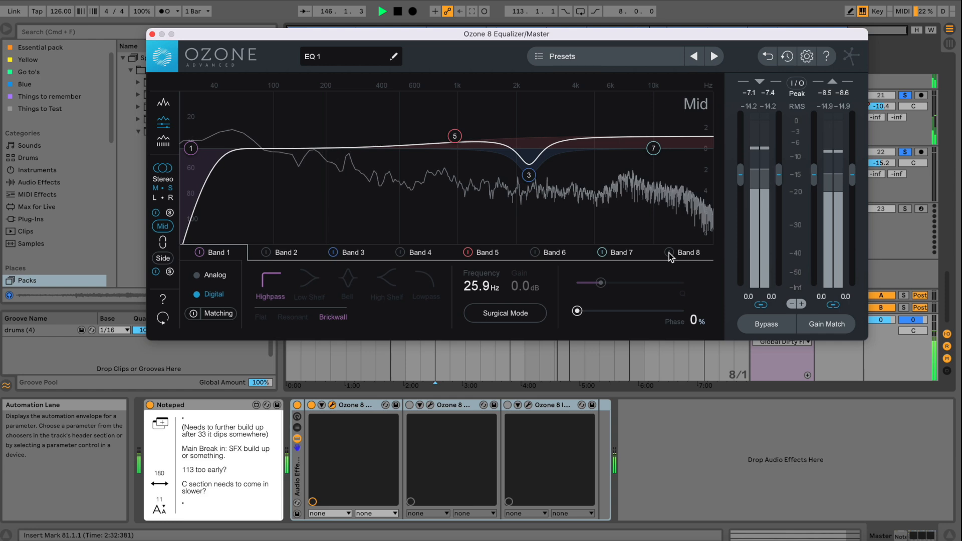
click(669, 252)
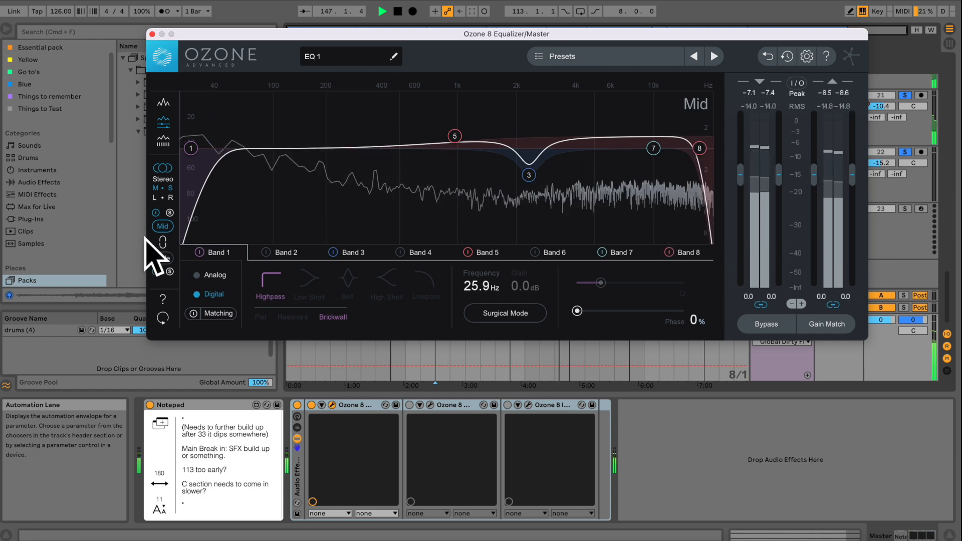
key(space)
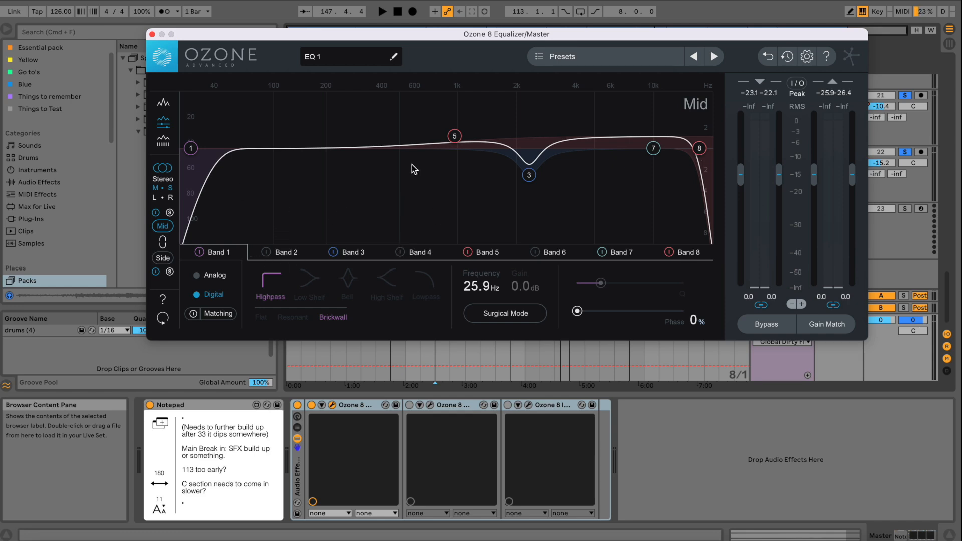
Examine the Mid curve's Band 5 Baxandall high shelf and compare the sound with it off and on during playback
click(452, 139)
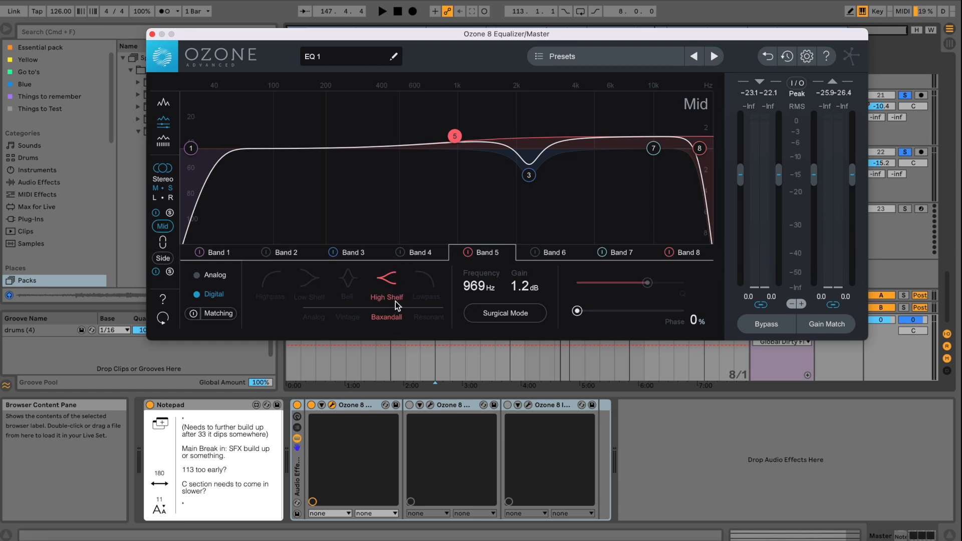
click(468, 253)
click(469, 253)
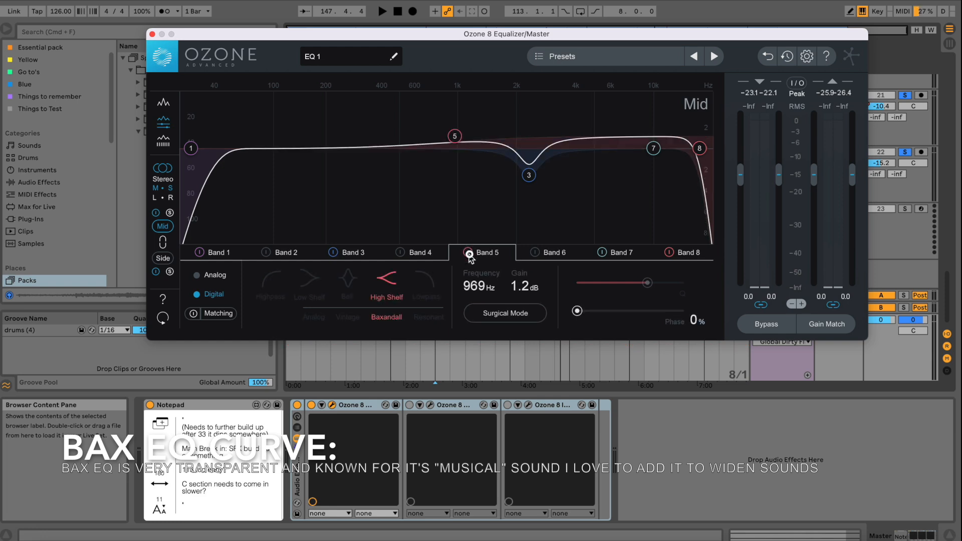
click(469, 253)
key(space)
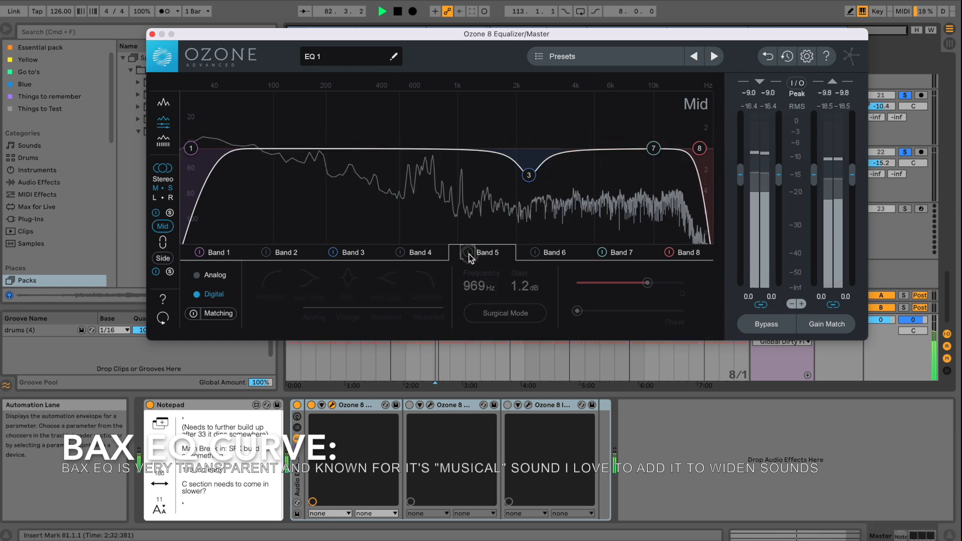
click(469, 253)
Show the Side curve, audition its Band 5 shelf off and on, and inspect the Band 1 highpass
click(163, 258)
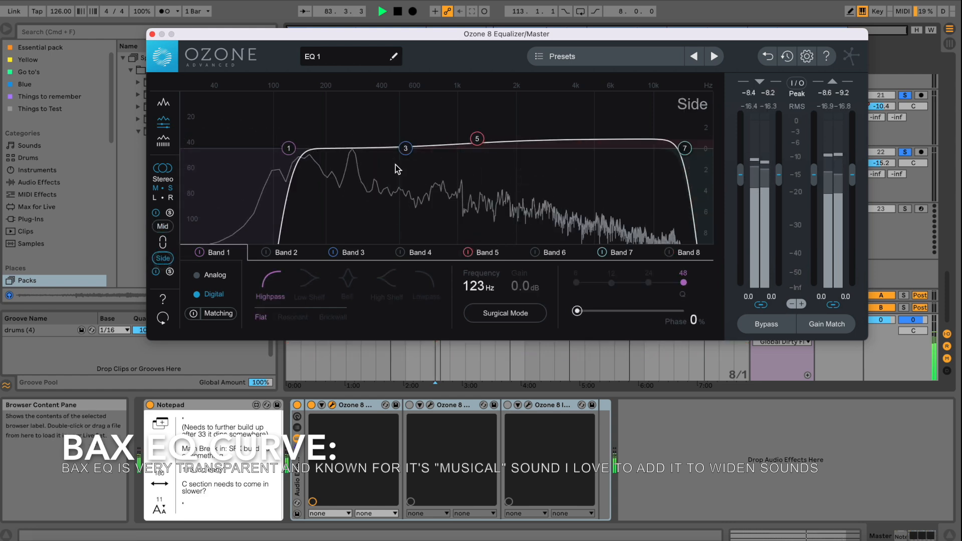
click(477, 139)
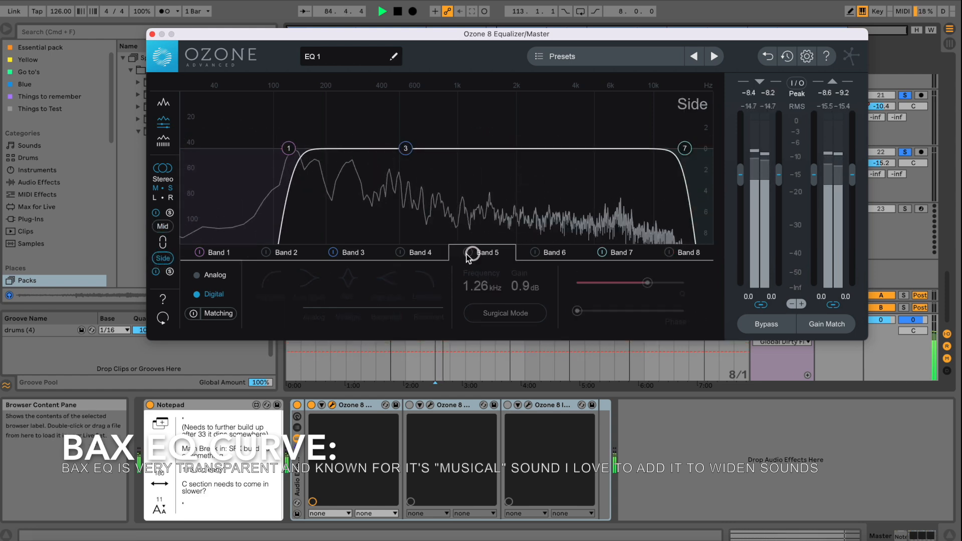
click(287, 148)
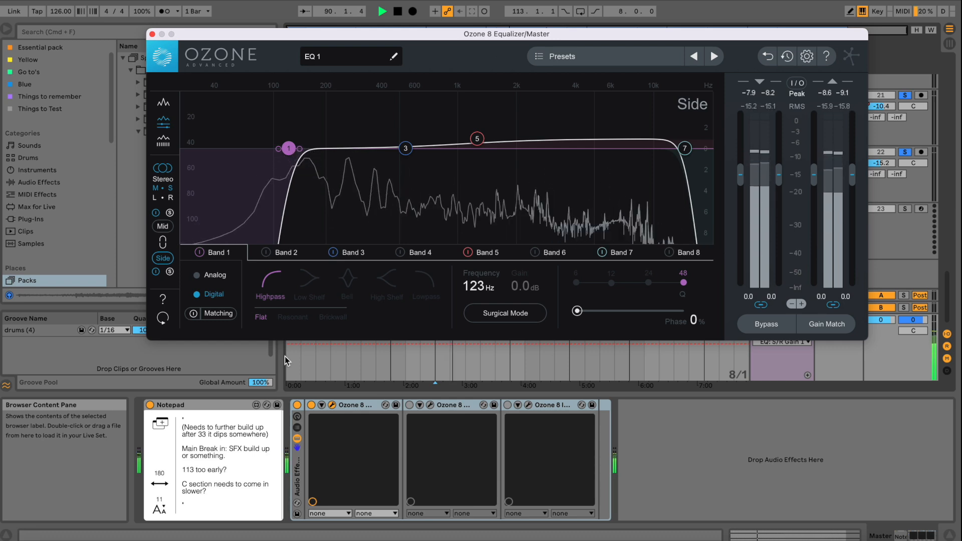
Reactivate and open the Ozone 8 Exciter in place of the Equalizer window, and move playback to the second Change section
click(409, 404)
click(429, 405)
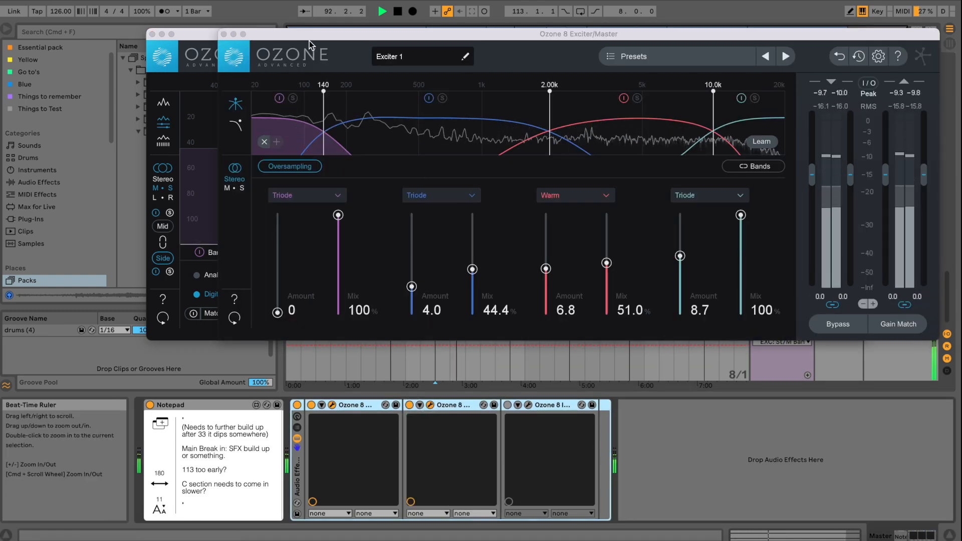
drag(307, 35, 308, 67)
click(153, 35)
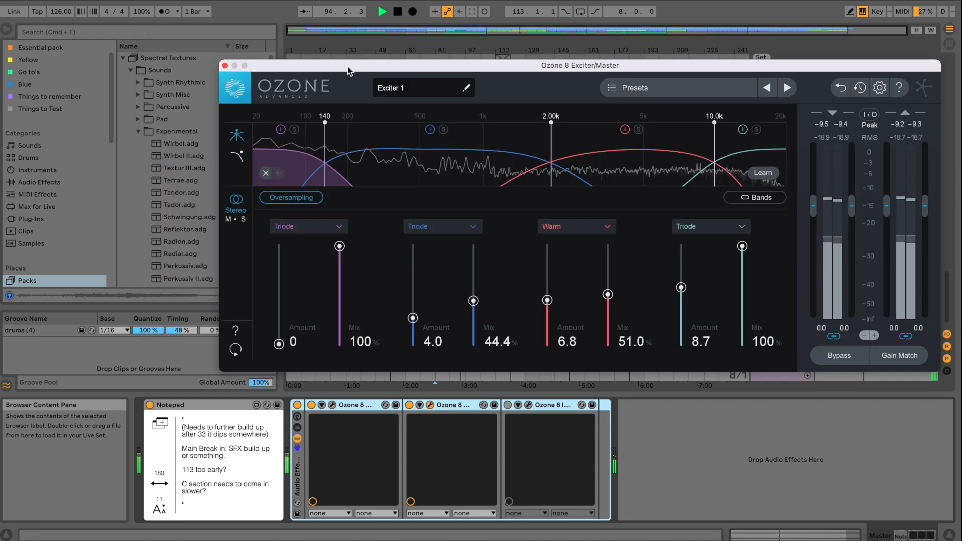
drag(353, 66, 306, 136)
click(543, 64)
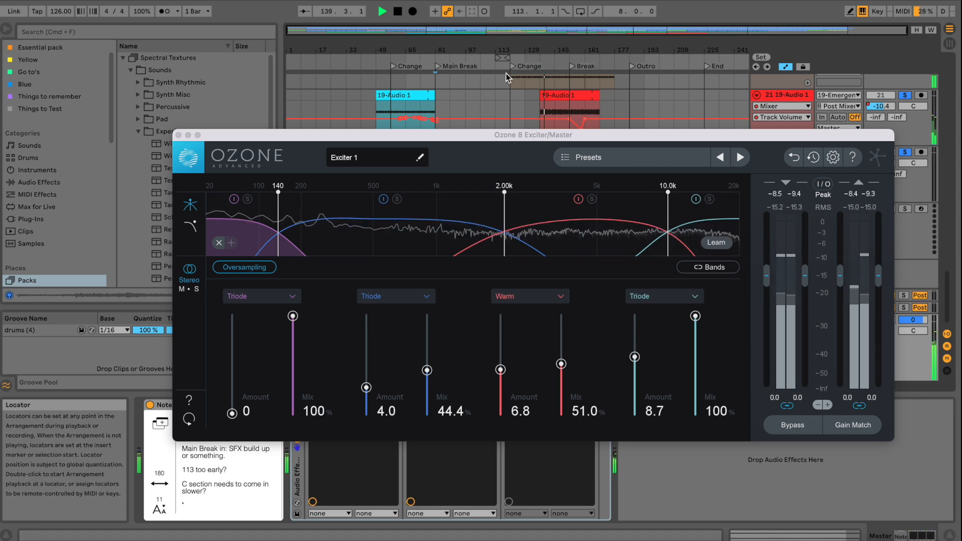
drag(468, 134, 441, 86)
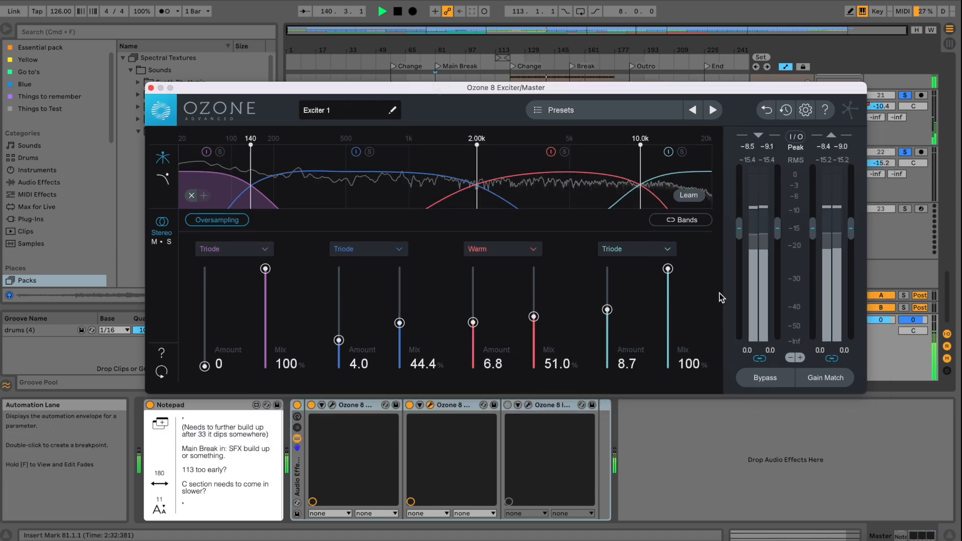
Compare the Exciter's processed and bypassed sound with Gain Match on, and switch Bypass and Gain Match back off
click(814, 379)
click(766, 379)
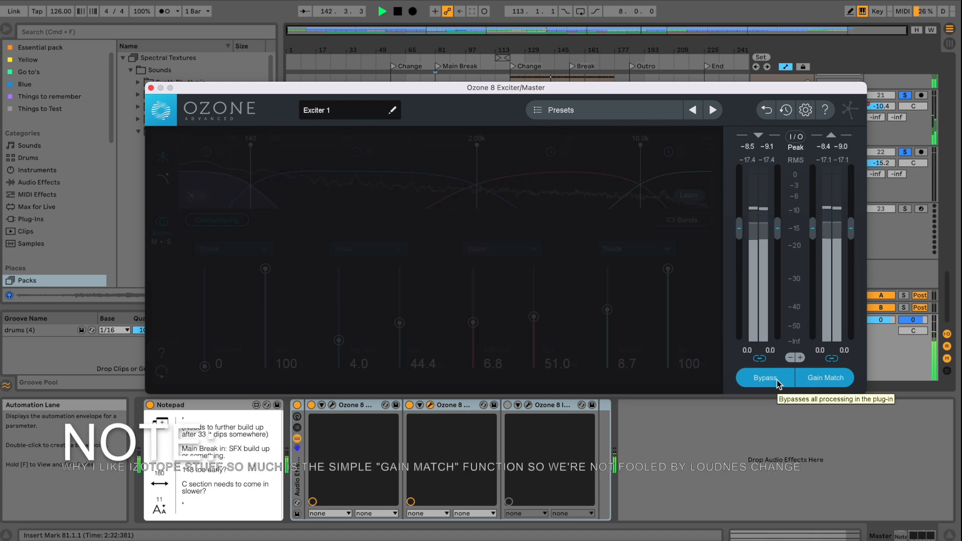
click(776, 380)
click(802, 382)
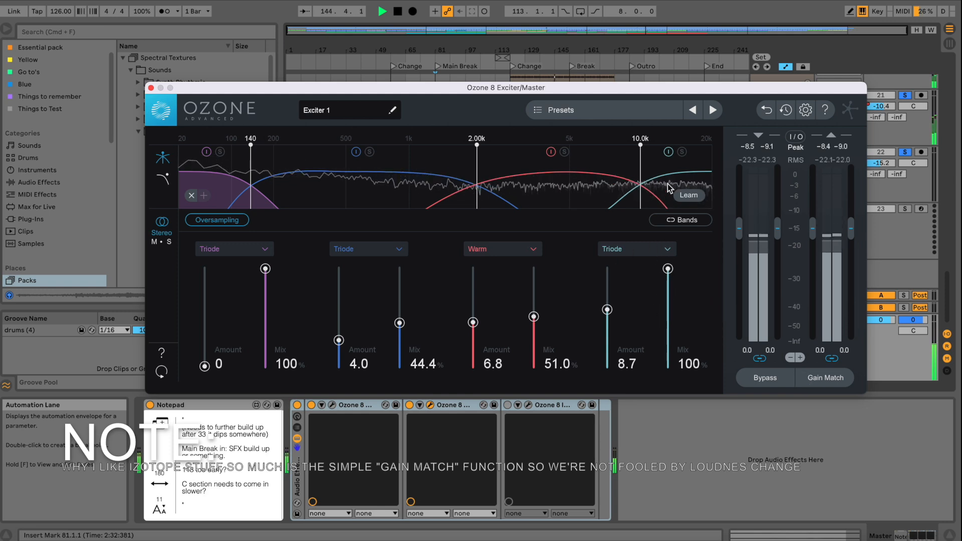
Audition the Exciter's fourth, third and second bands by switching each one off and back on during playback
click(669, 152)
click(669, 152)
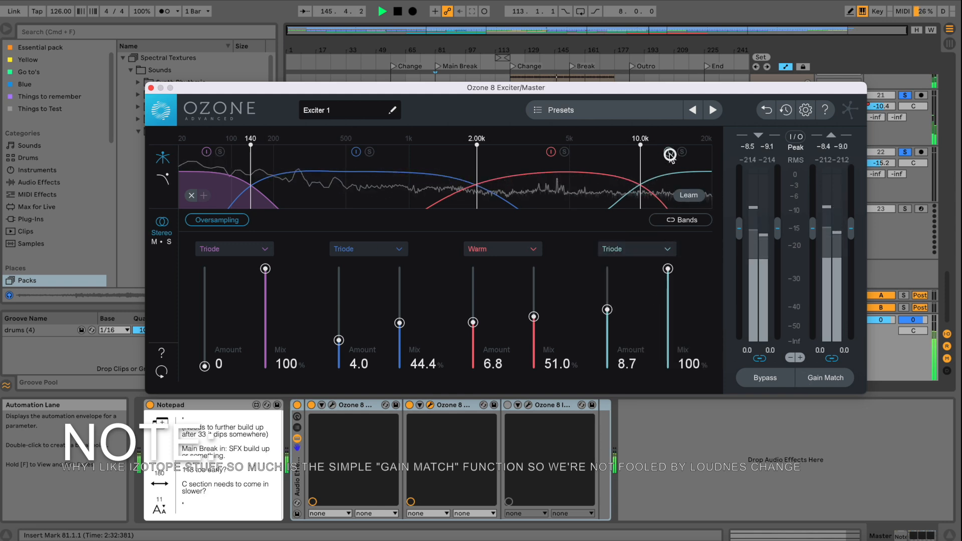
click(551, 152)
click(551, 151)
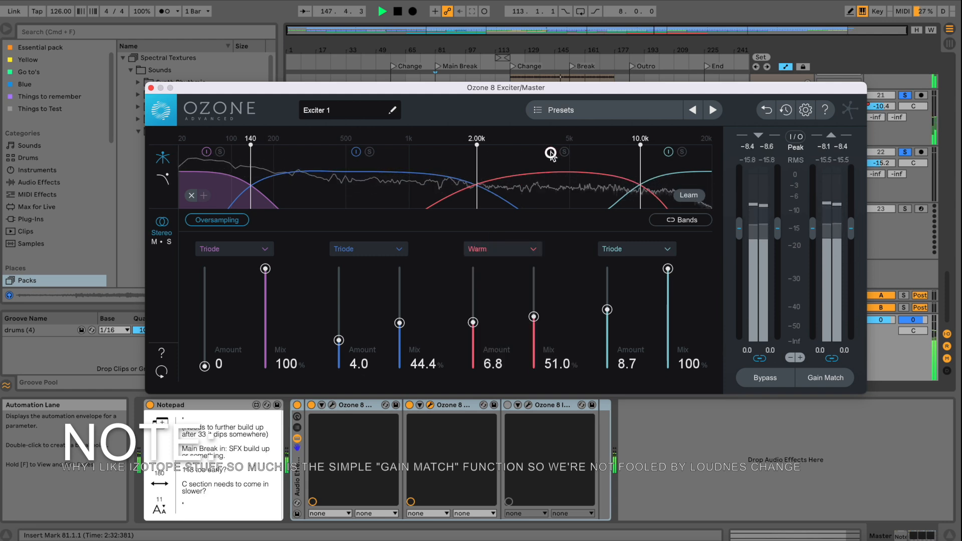
click(357, 152)
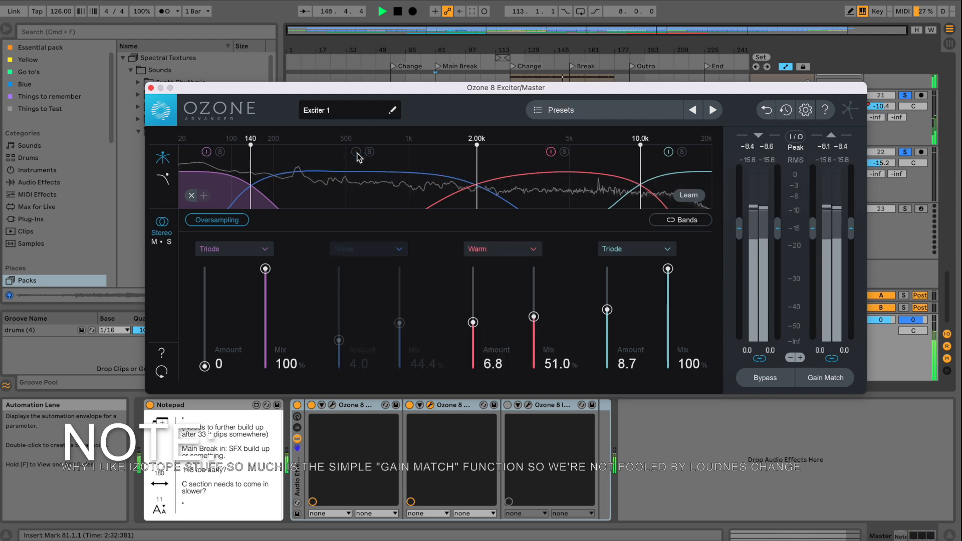
click(356, 152)
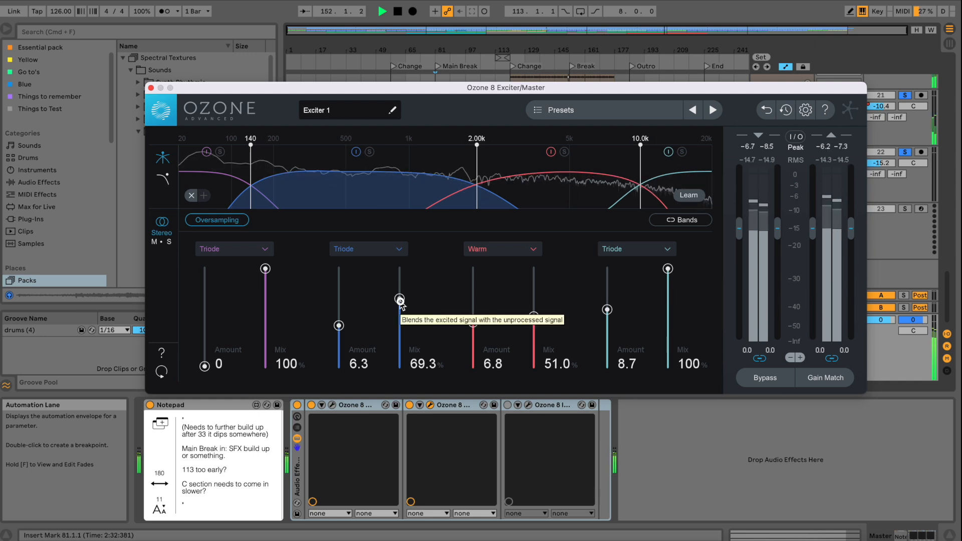
Set the Exciter's second band to Amount 5.0 and Mix 64.1%, and compare that band off and on
drag(399, 304, 401, 309)
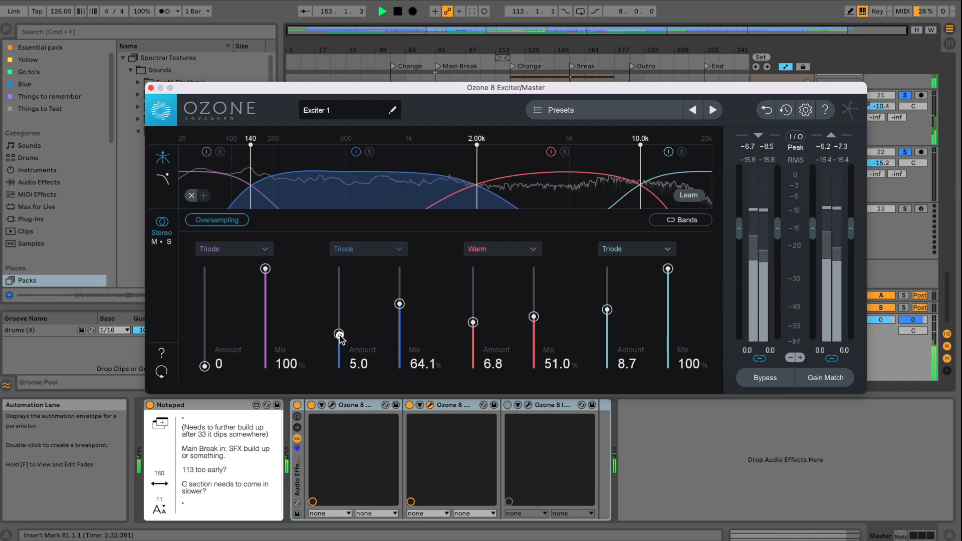
click(354, 155)
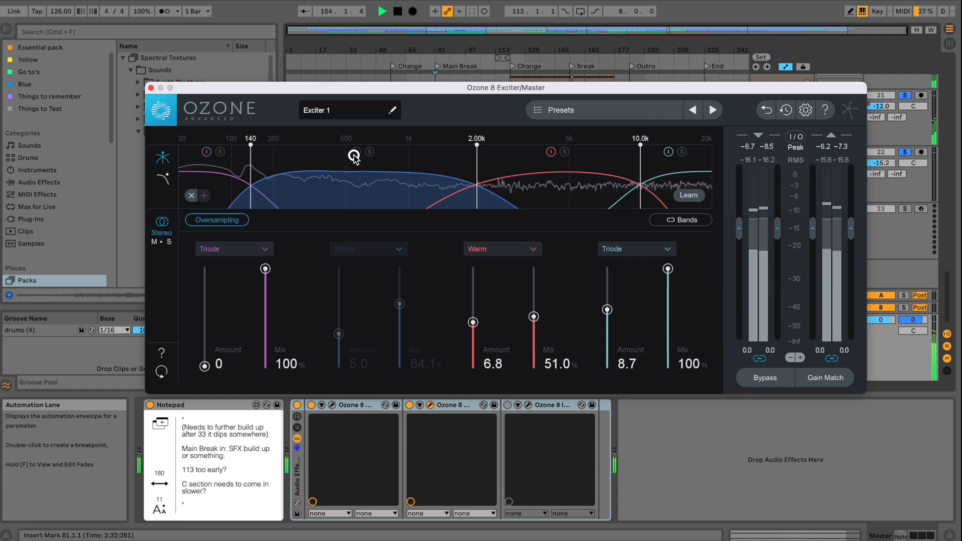
click(355, 152)
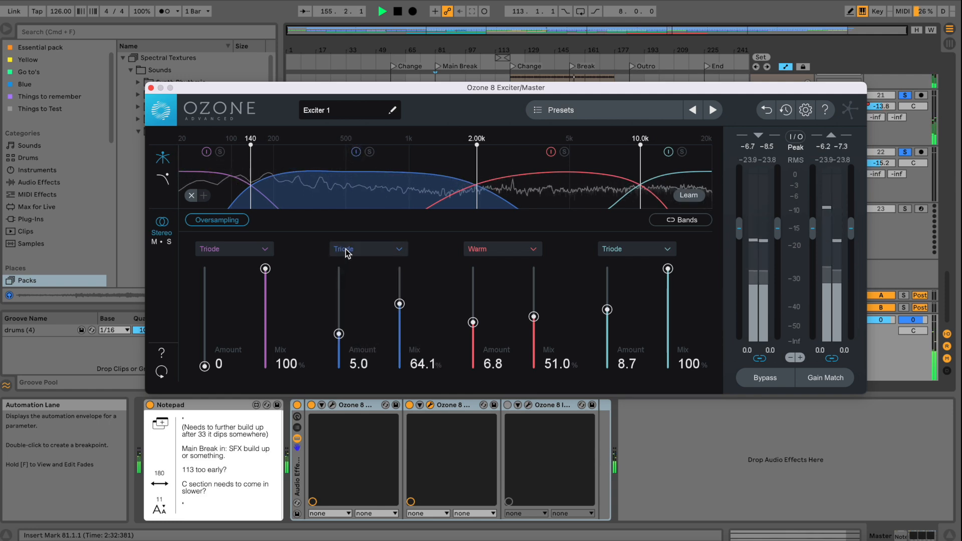
Stop playback and view the exciter modes available for the Exciter's second band without changing the mode
key(space)
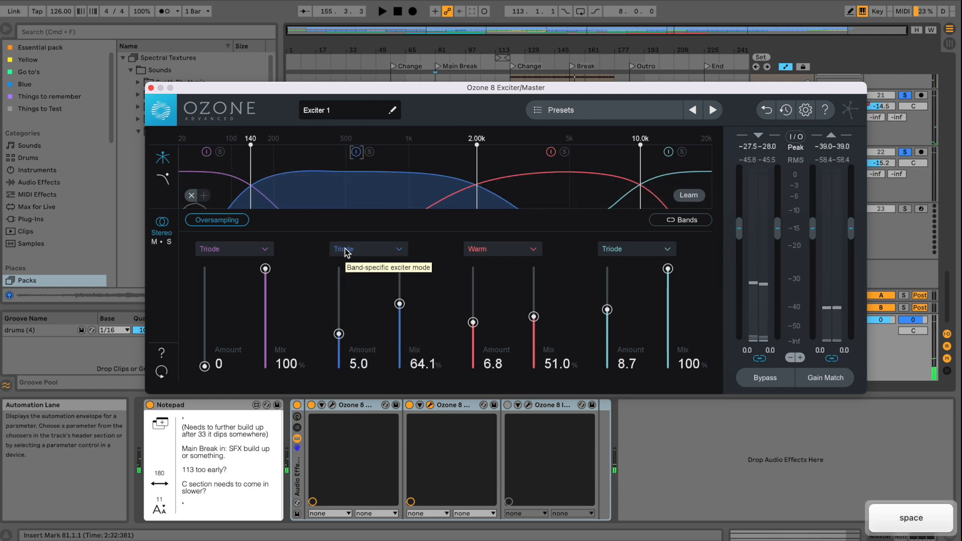
click(345, 251)
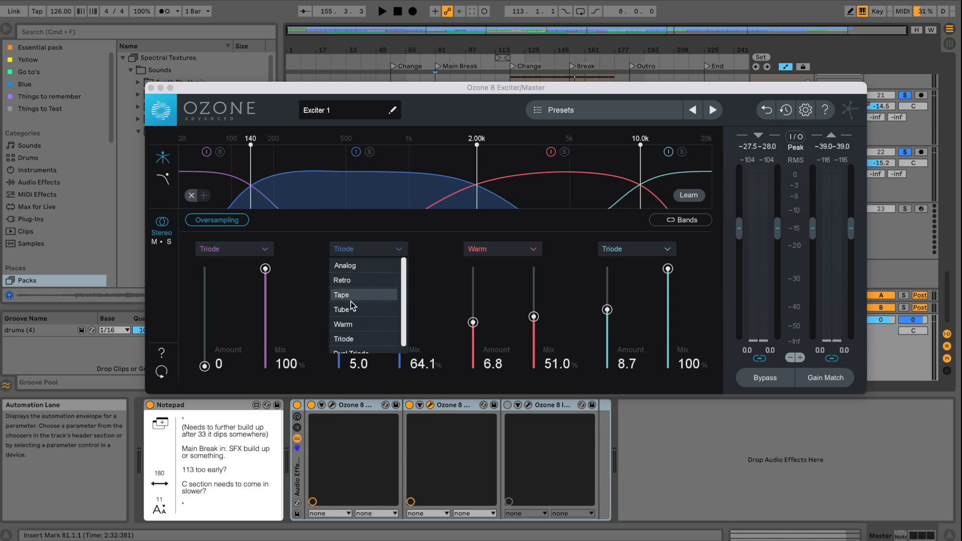
click(433, 251)
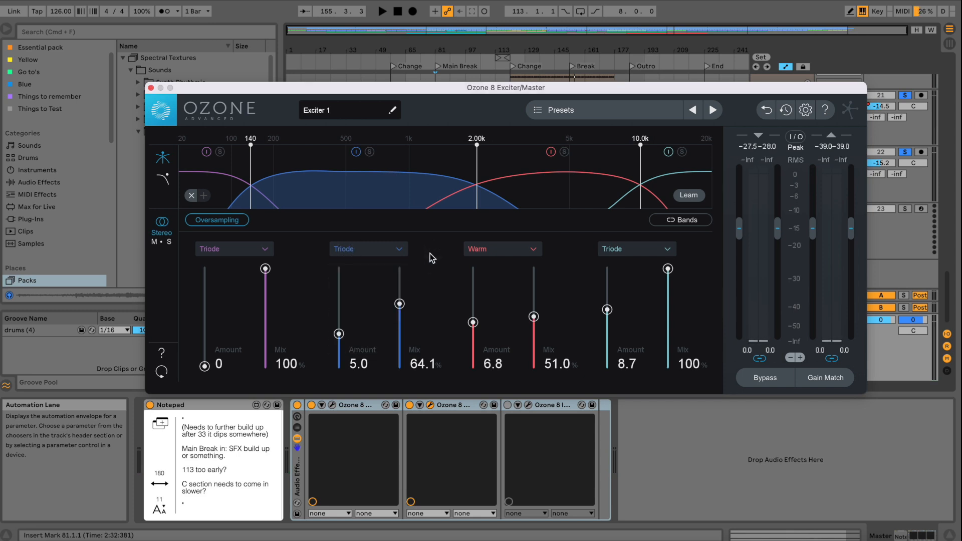
Close the Exciter, reactivate and open the Ozone 8 Imager, and move its window slightly
click(150, 89)
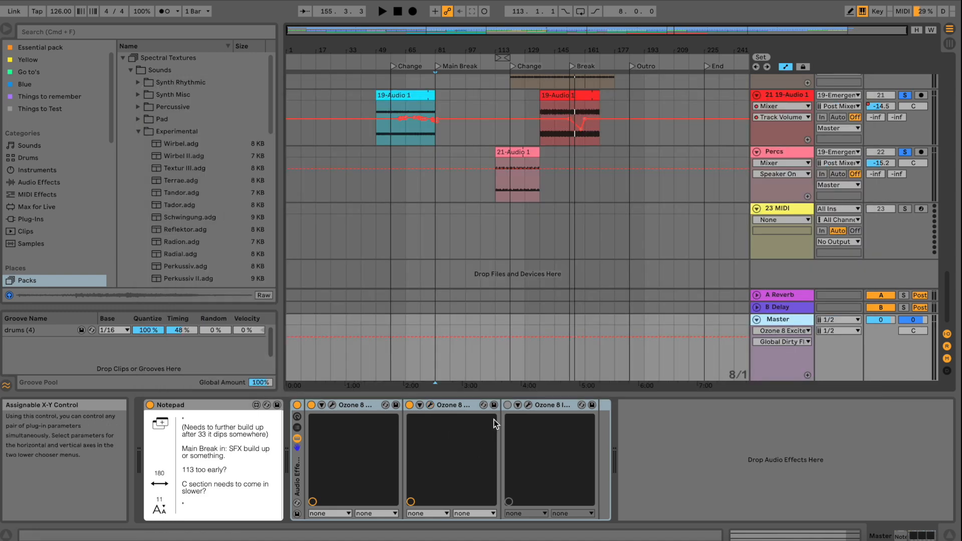
click(527, 404)
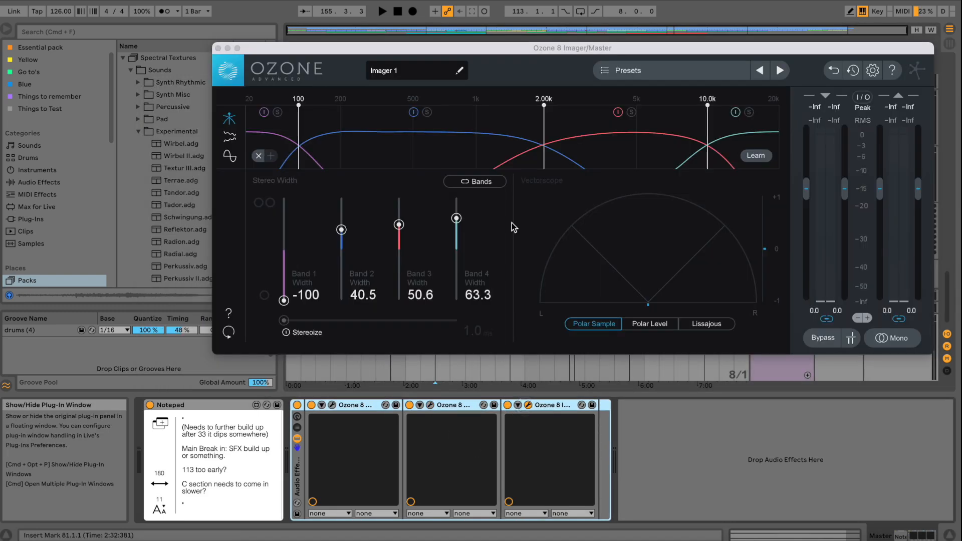
drag(417, 54, 404, 49)
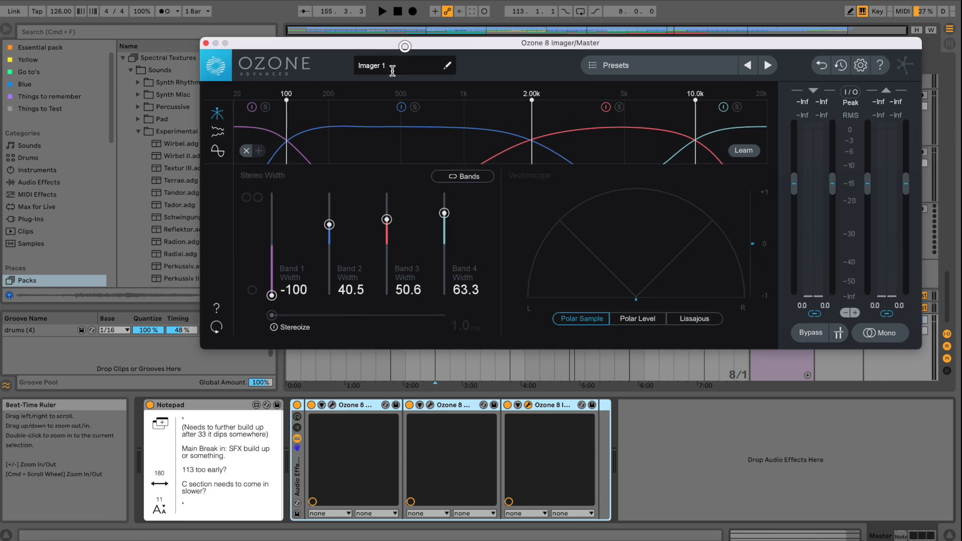
Audition the Imager's Stereoize at 9.4 ms during playback, switch Stereoize back off and stop playback
key(space)
click(281, 328)
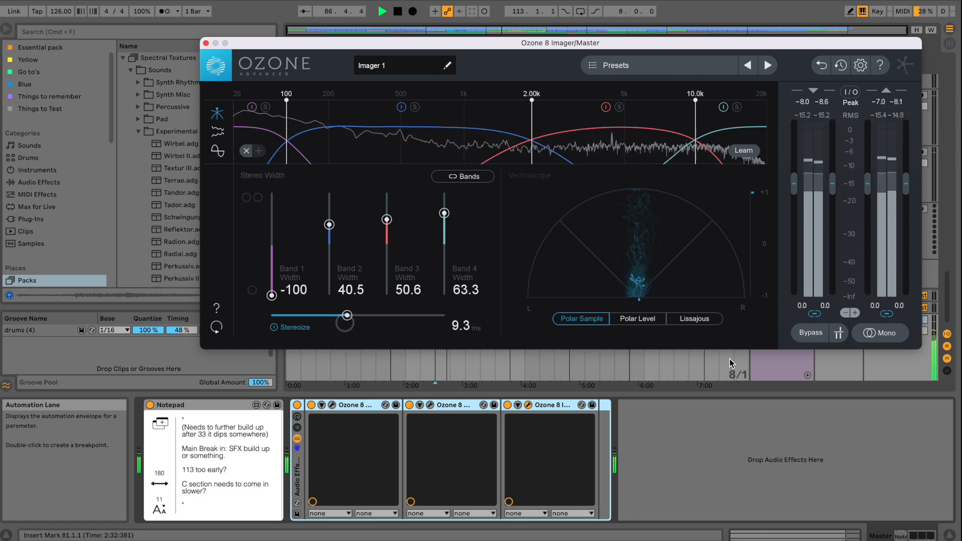
click(872, 333)
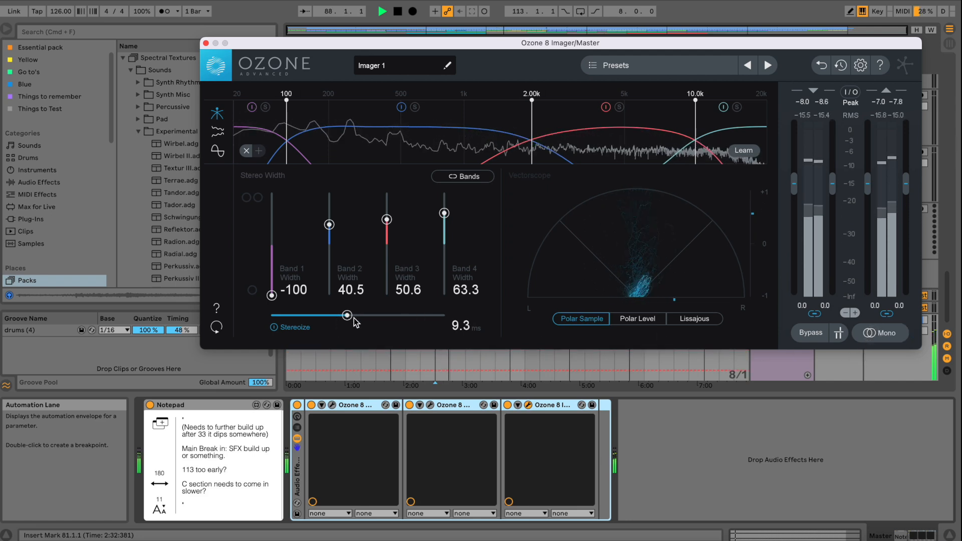
mouse_move(346, 316)
mouse_down()
mouse_move(271, 317)
mouse_move(363, 326)
mouse_move(348, 324)
mouse_up()
click(288, 327)
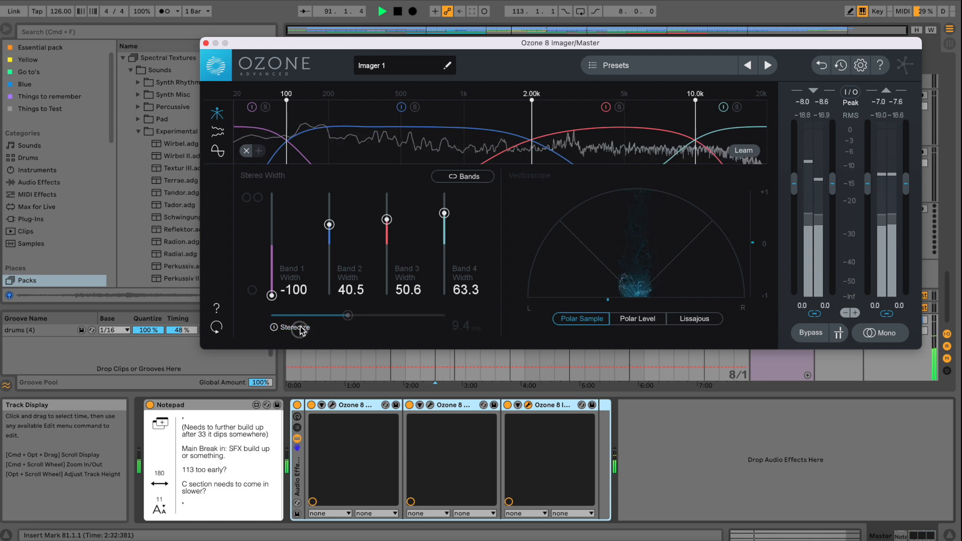
key(space)
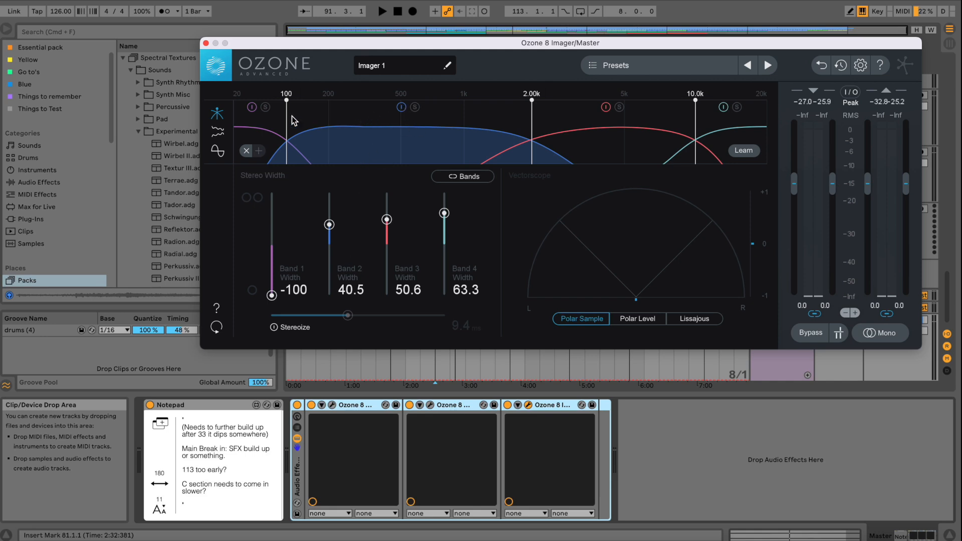
Play the Main Break with the Imager's second band soloed and compare that band's widening off and on
key(space)
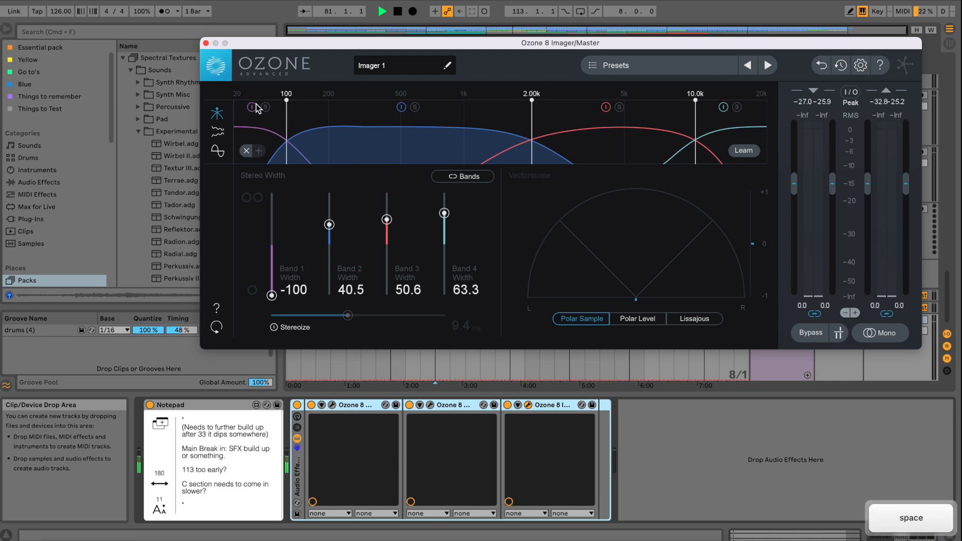
click(400, 108)
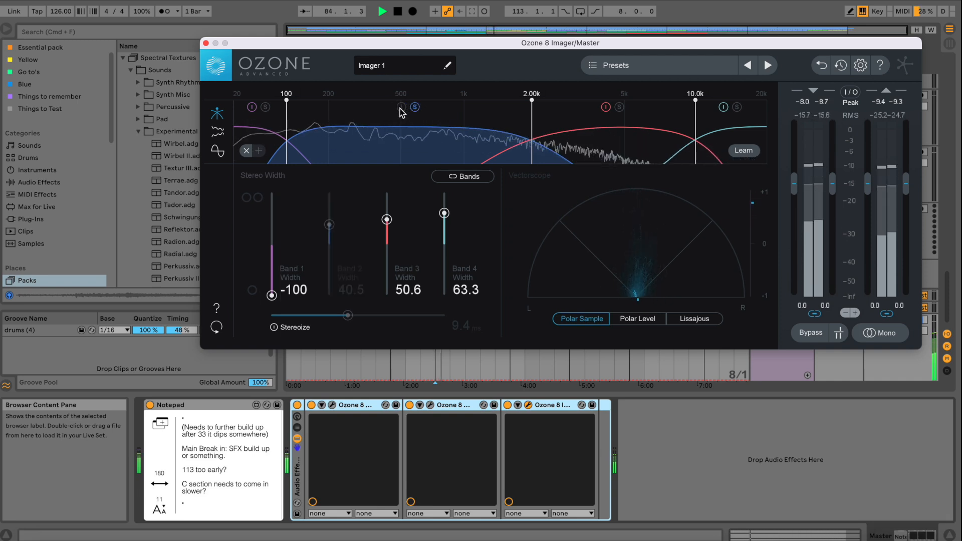
click(401, 108)
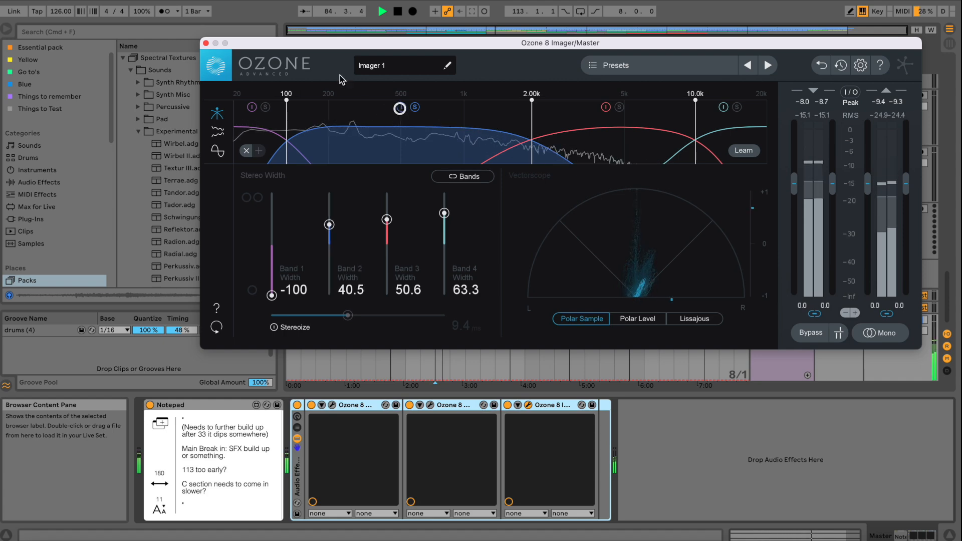
Close the Imager, stop playback, and loop playback over bars 113 to 121 before the second Change marker
click(205, 43)
key(space)
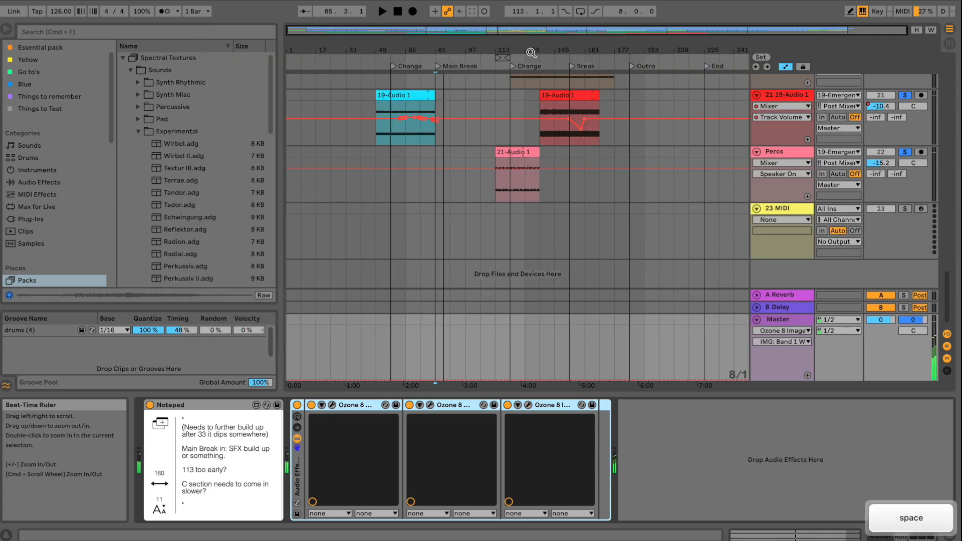
click(504, 61)
key(super+l)
key(space)
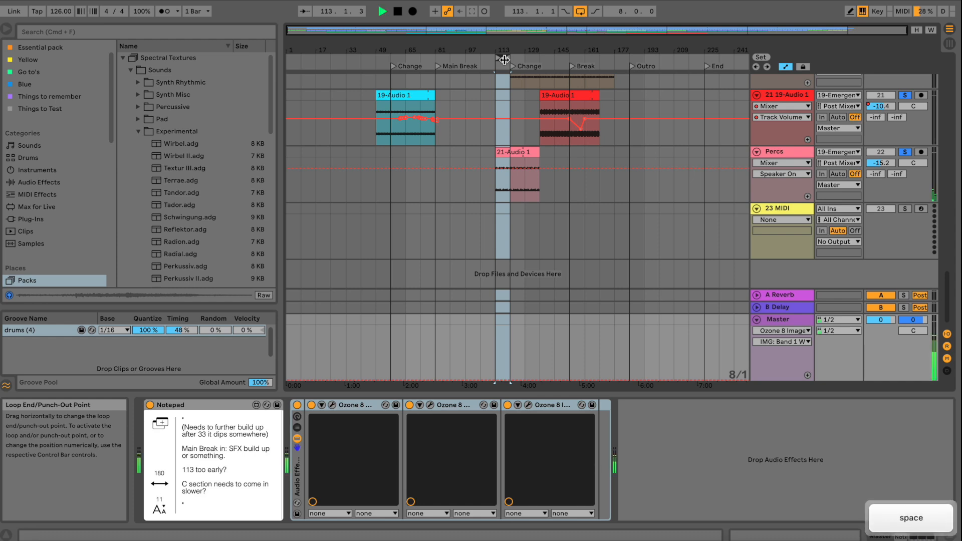
Reopen the Imager and compare its second band off and on, both soloed and in the full mix
click(528, 405)
click(402, 107)
click(402, 107)
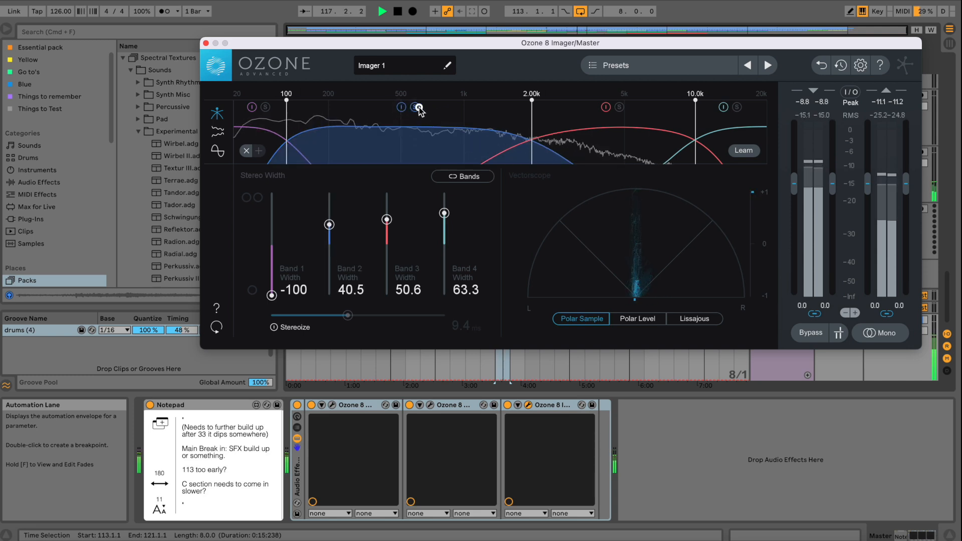
click(403, 108)
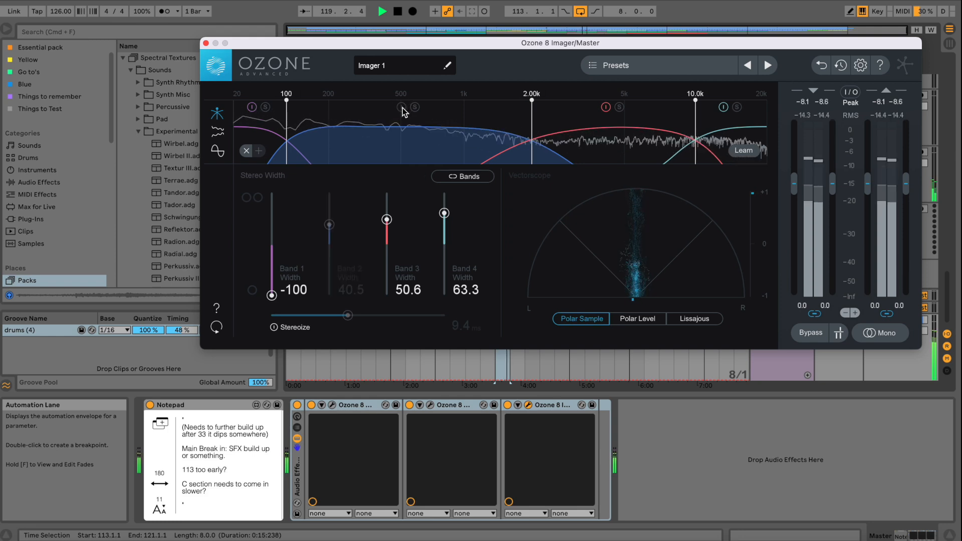
click(402, 107)
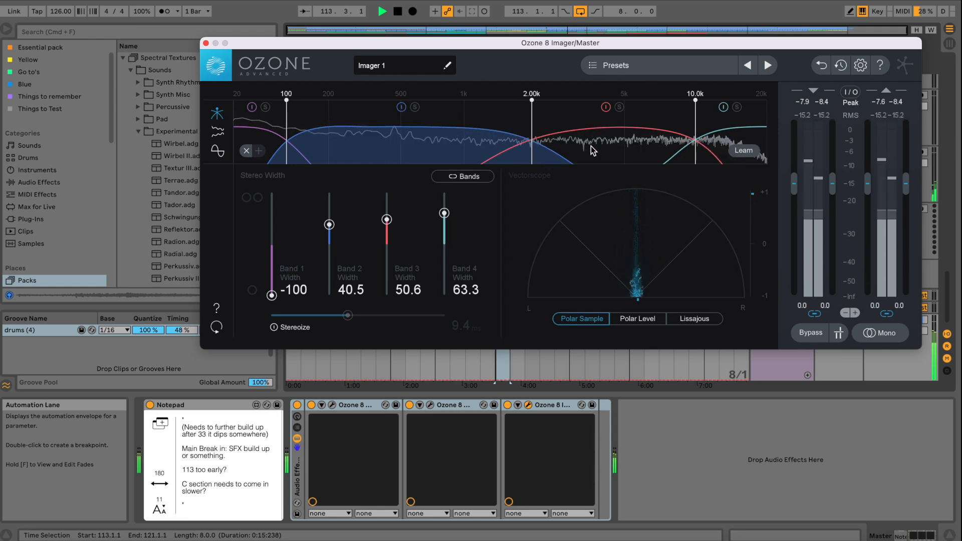
Restart the loop, compare the Imager's third band off and on, and stop playback
key(space)
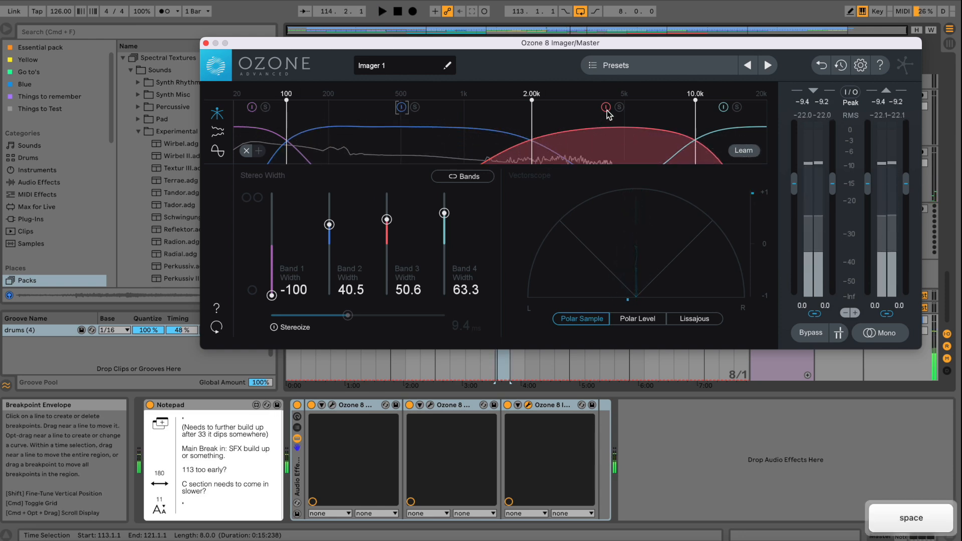
key(space)
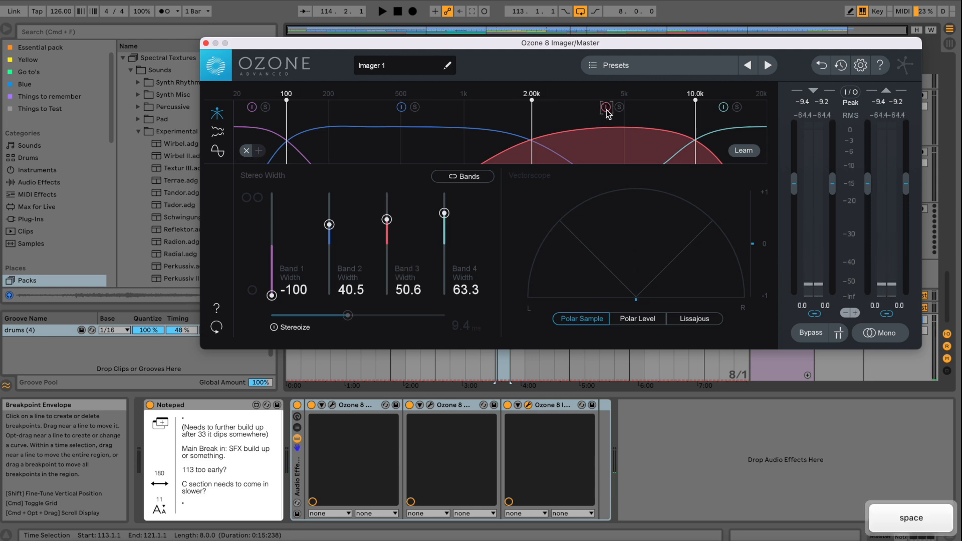
click(606, 108)
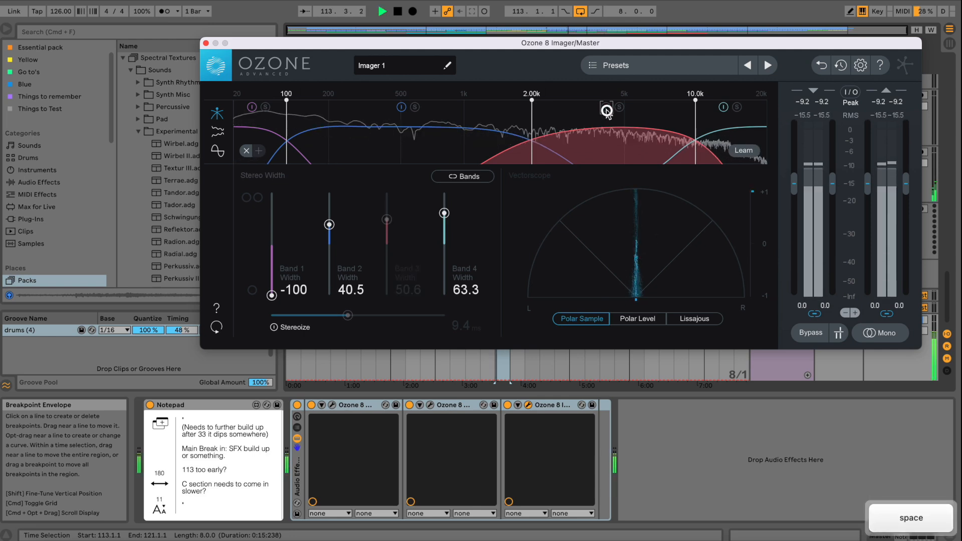
click(605, 108)
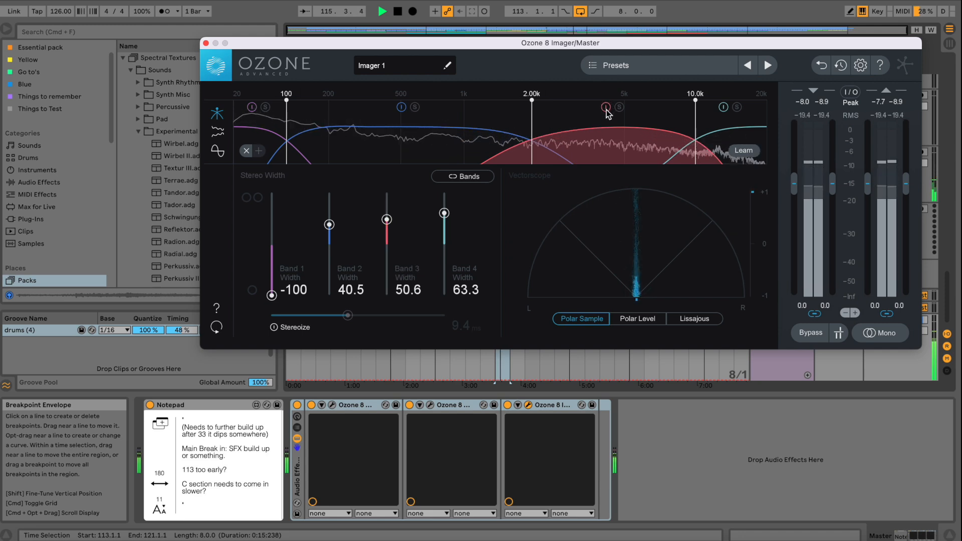
click(606, 108)
click(605, 109)
key(space)
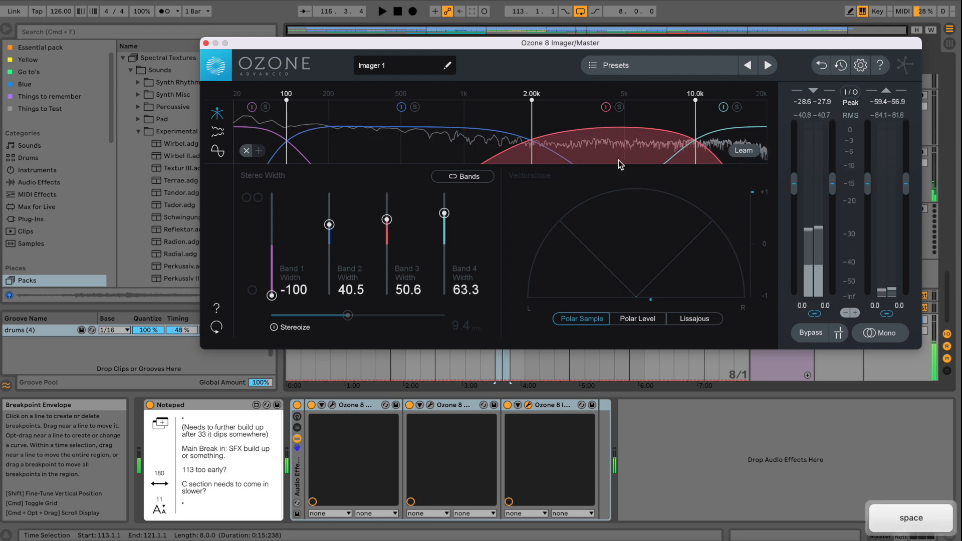
Compare the Imager's bypassed and processed sound with Gain Match on, then switch both off and stop playback
click(811, 333)
key(space)
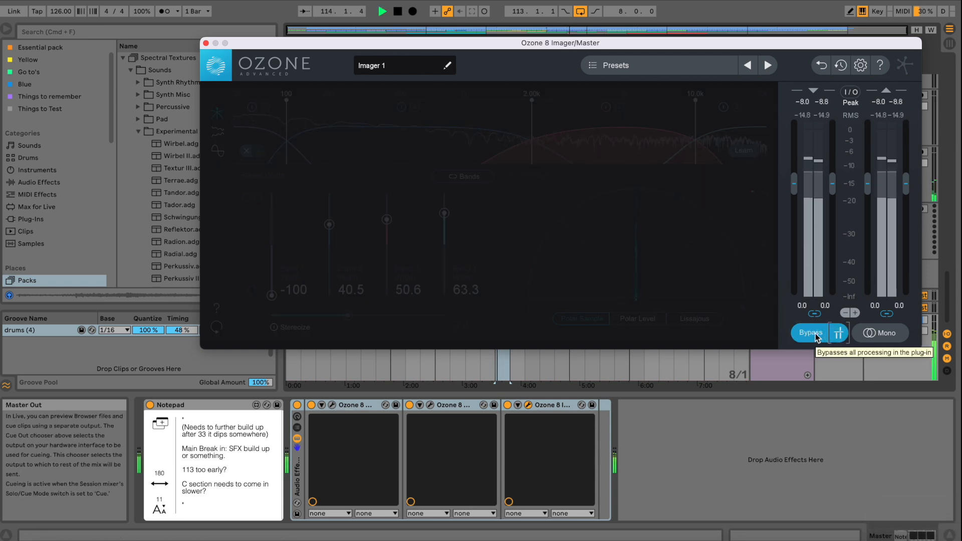
click(814, 335)
click(814, 335)
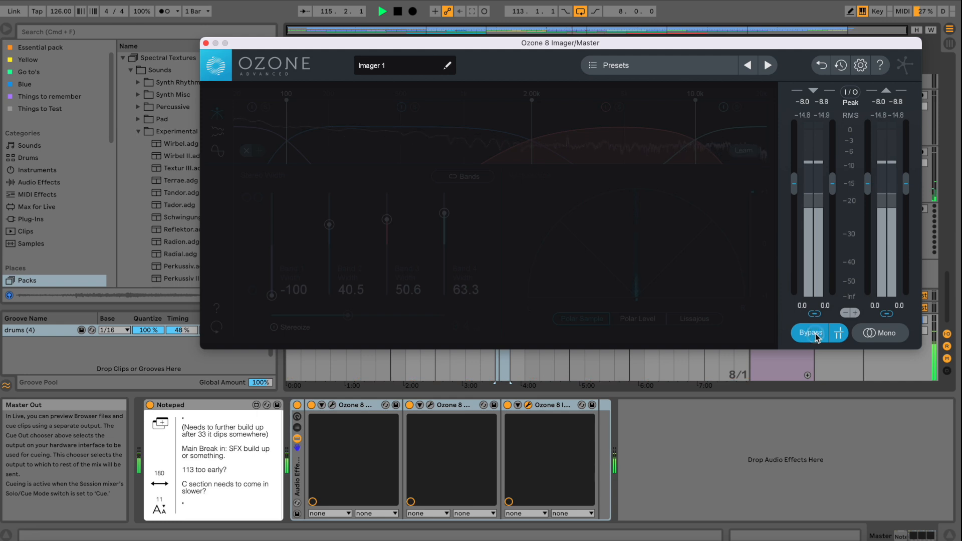
click(814, 335)
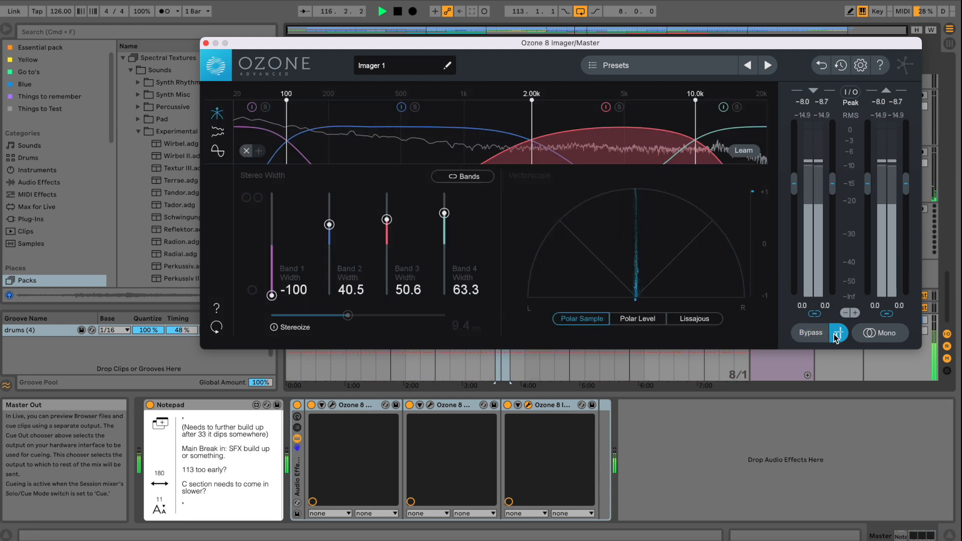
key(space)
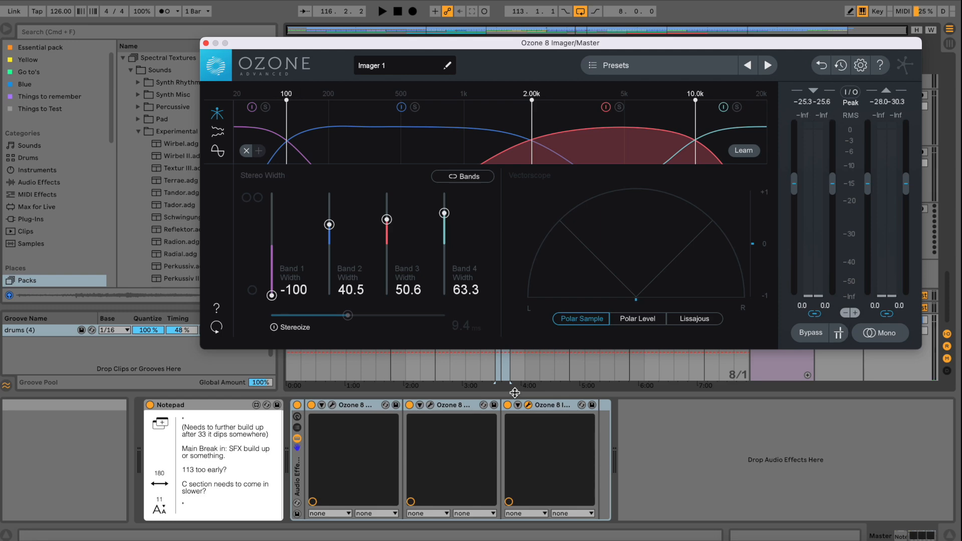
Close the Imager and compare the loop with the Master's whole Audio Effect Rack deactivated and reactivated
click(207, 44)
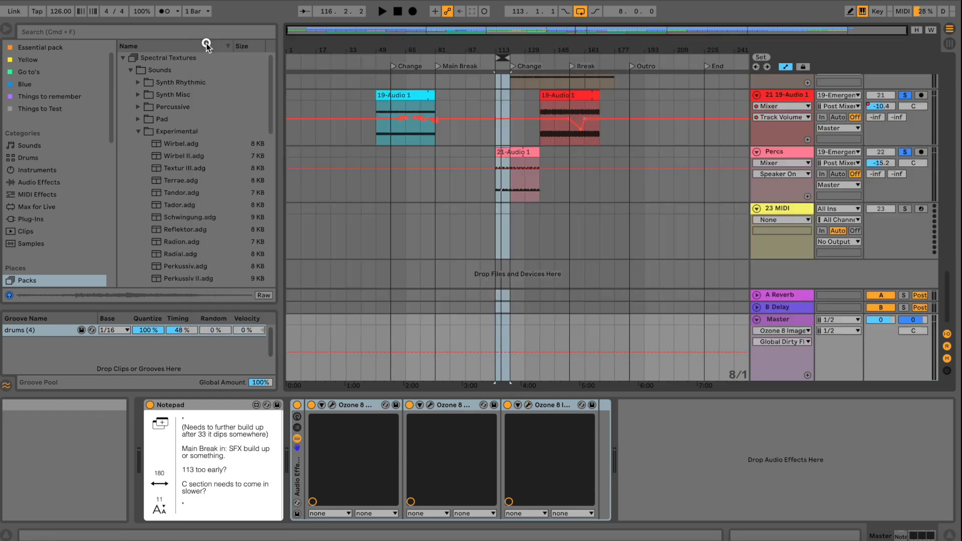
key(space)
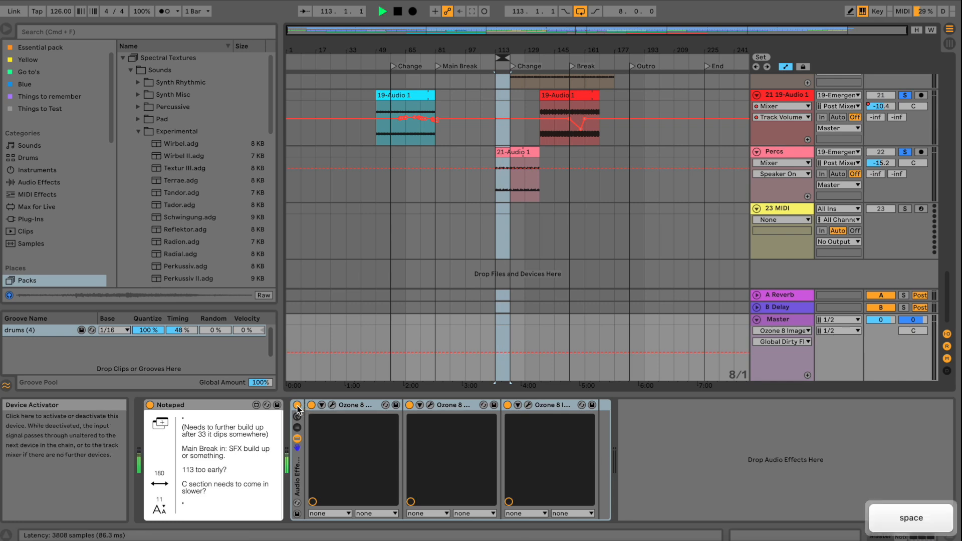
click(297, 405)
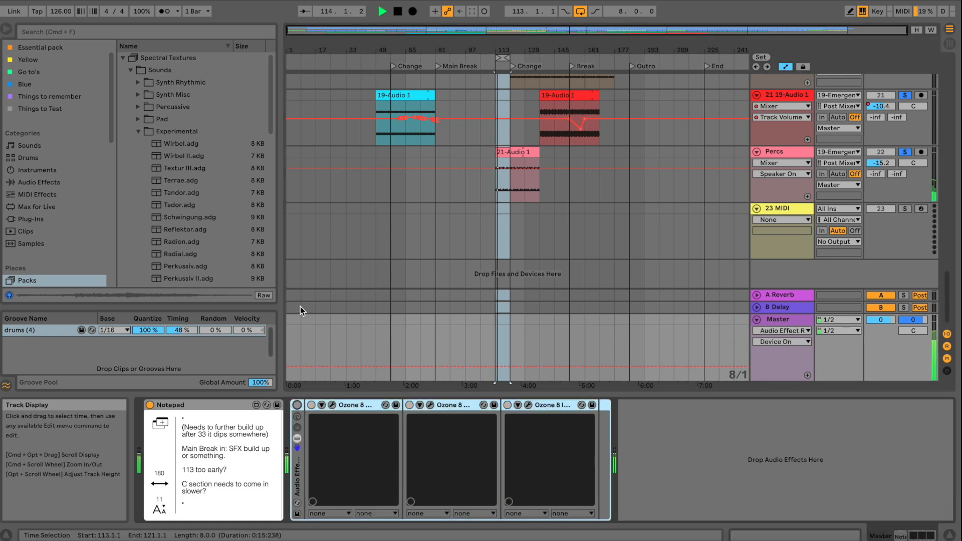
click(297, 405)
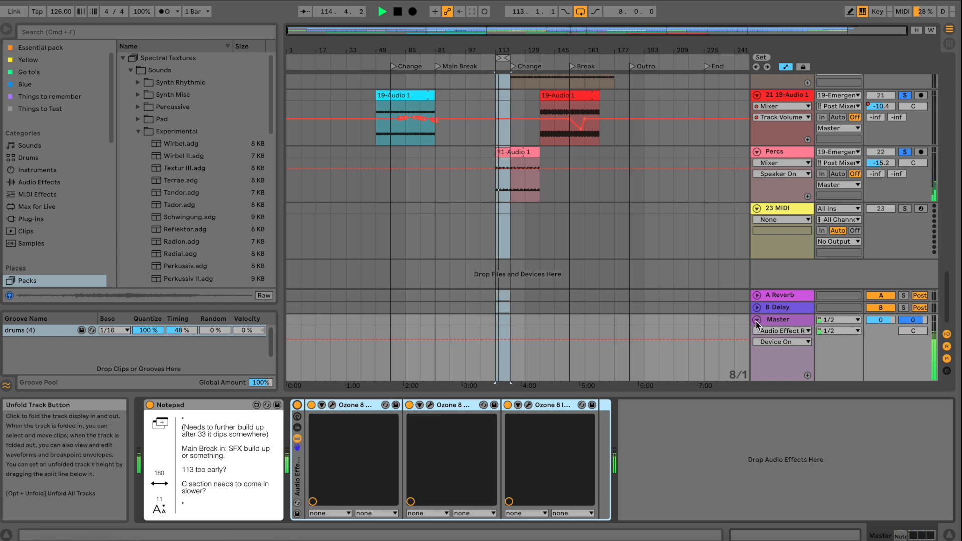
Turn off looping and reduce the Master track's height in the arrangement
click(581, 12)
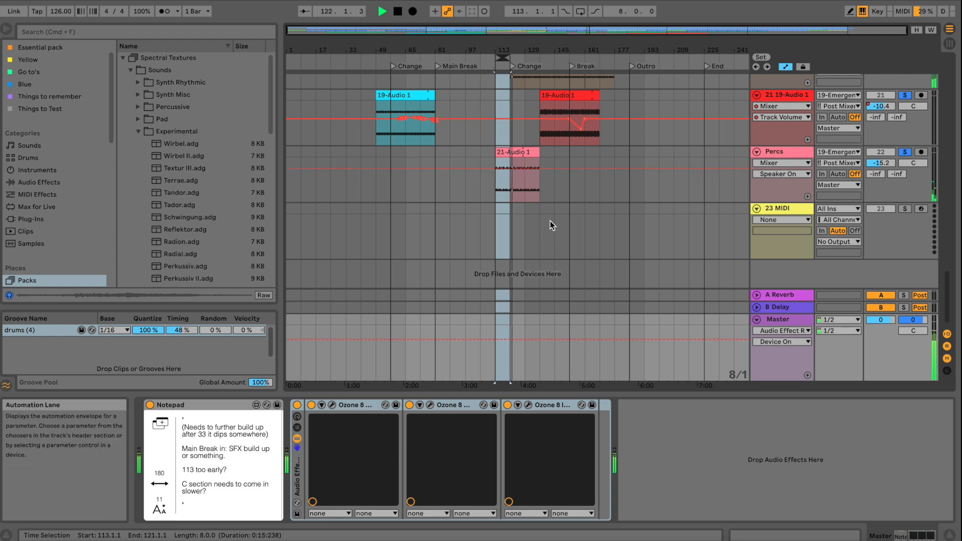
scroll(552, 224, up, 5)
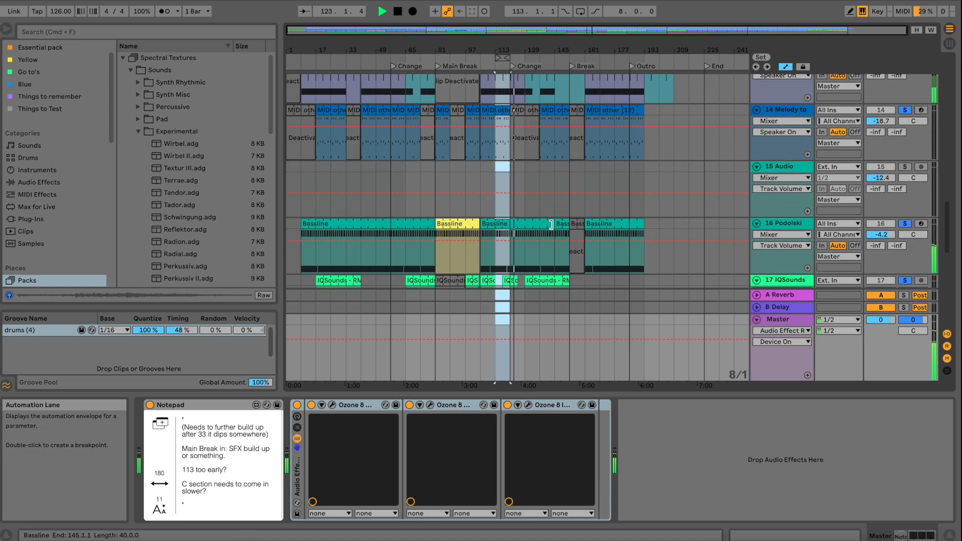
scroll(554, 228, down, 5)
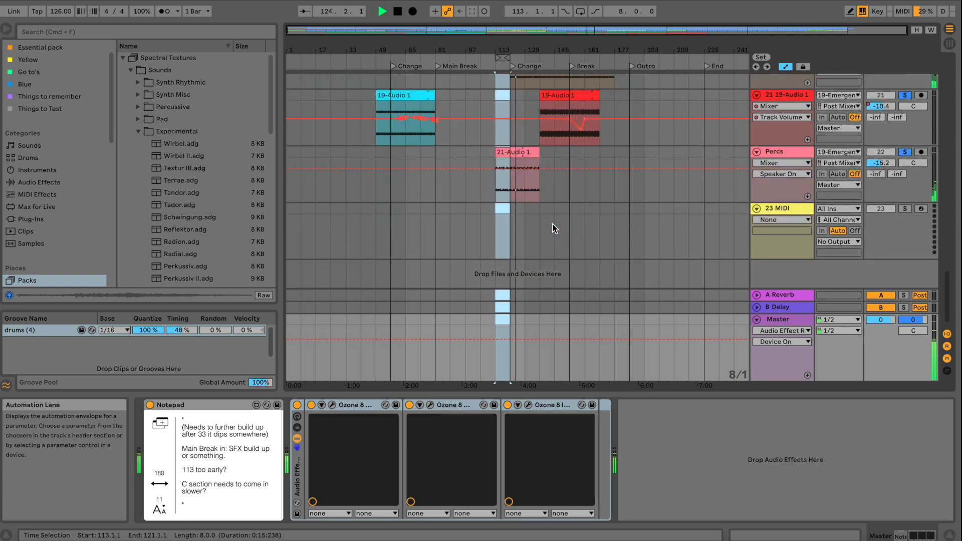
scroll(552, 224, up, 5)
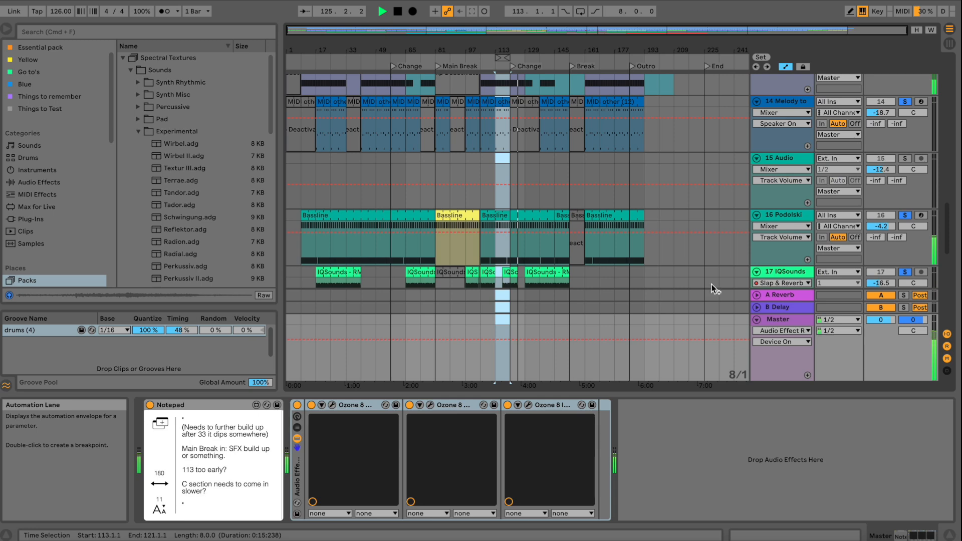
drag(782, 318, 782, 352)
scroll(591, 180, down, 5)
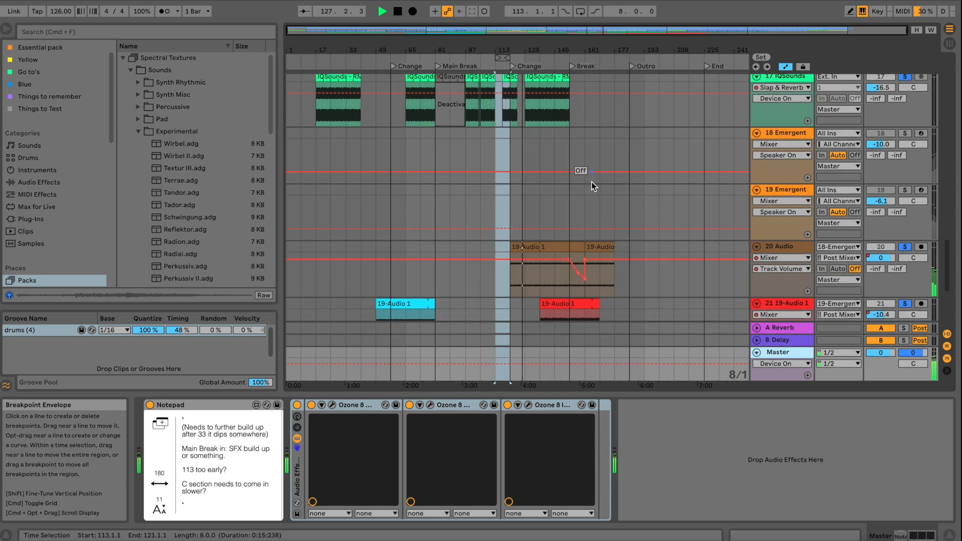
click(655, 0)
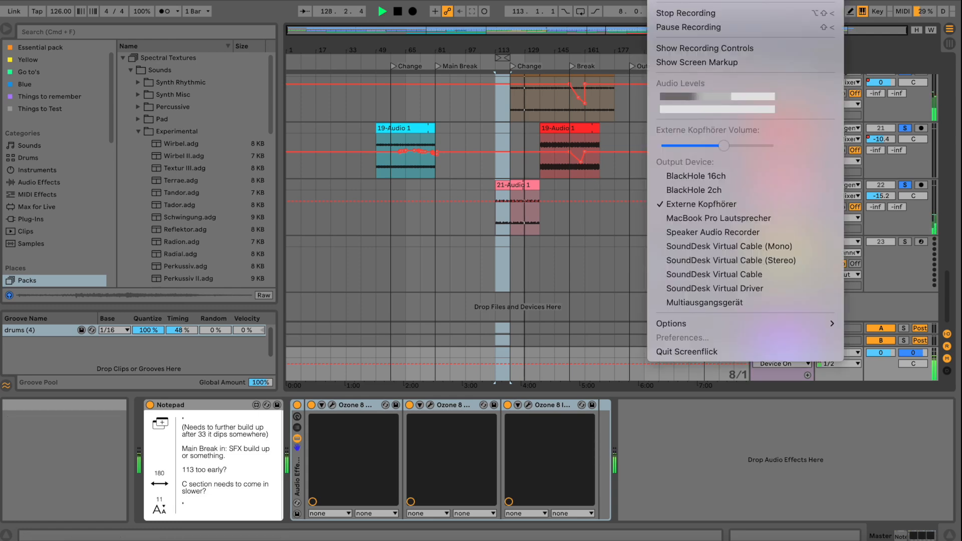
click(674, 19)
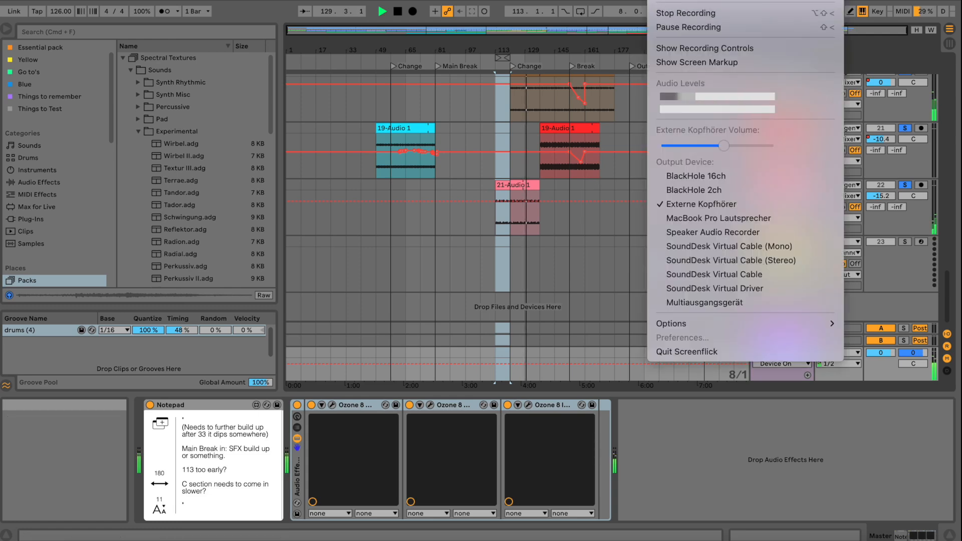